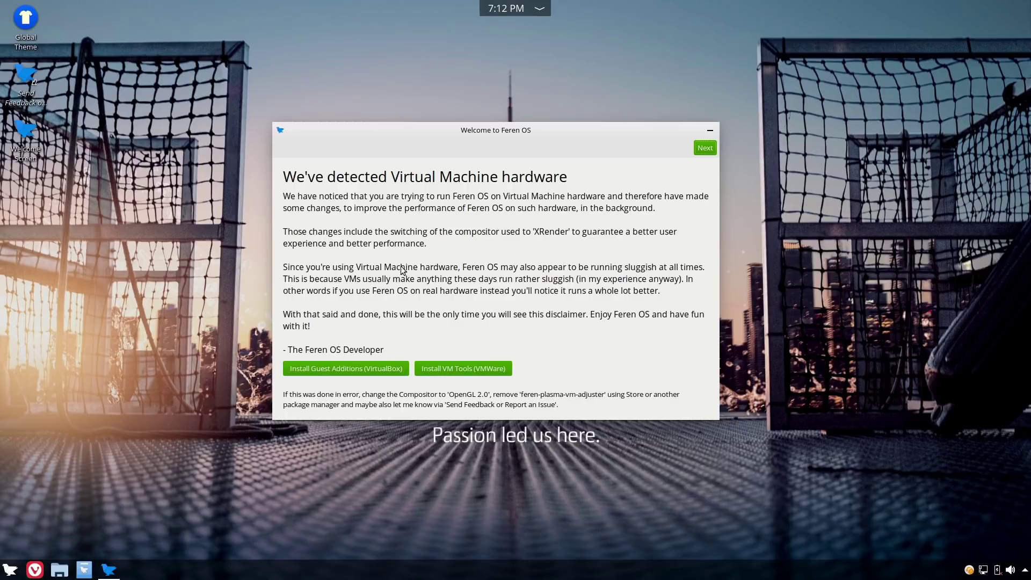
- Move past the virtual machine notice, install the restricted codecs by authenticating with the account password, and continue to the desktop layout choice
{"action": "left_click", "coordinate": [712, 154]}
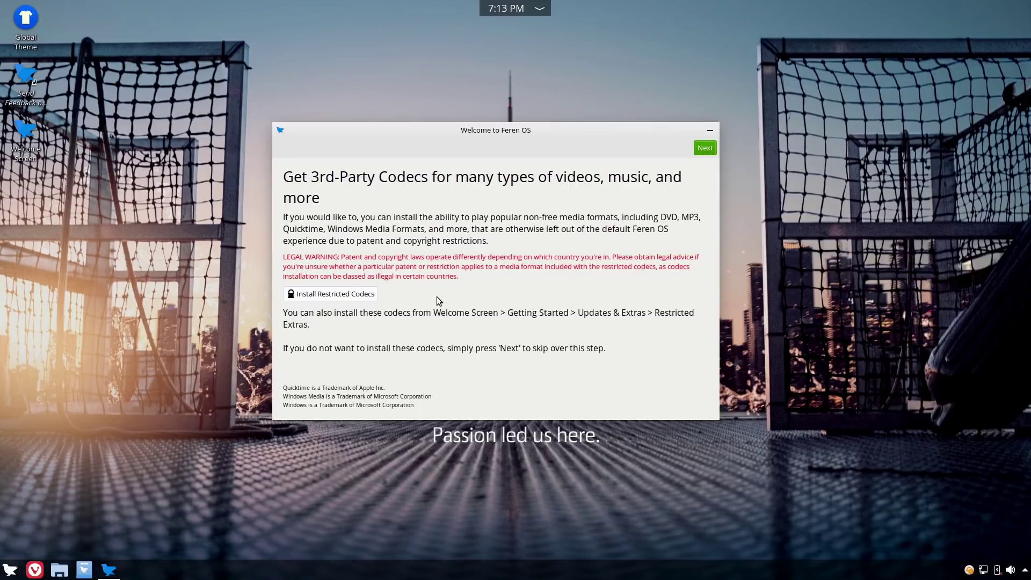
{"action": "left_click", "coordinate": [344, 298]}
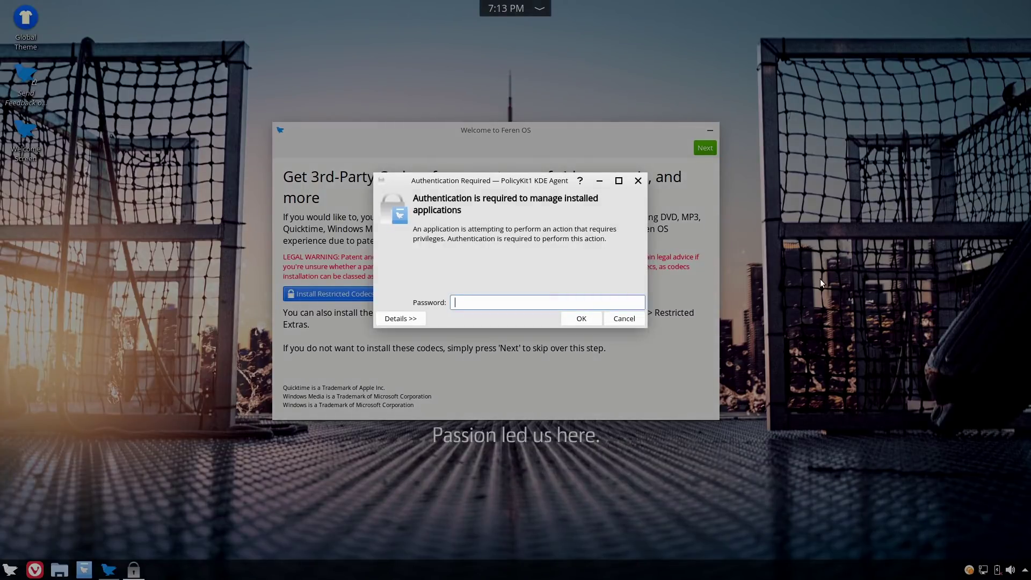
{"action": "type", "text": "•••"}
{"action": "key", "text": "BackSpace"}
{"action": "key", "text": "BackSpace"}
{"action": "left_click", "coordinate": [580, 319]}
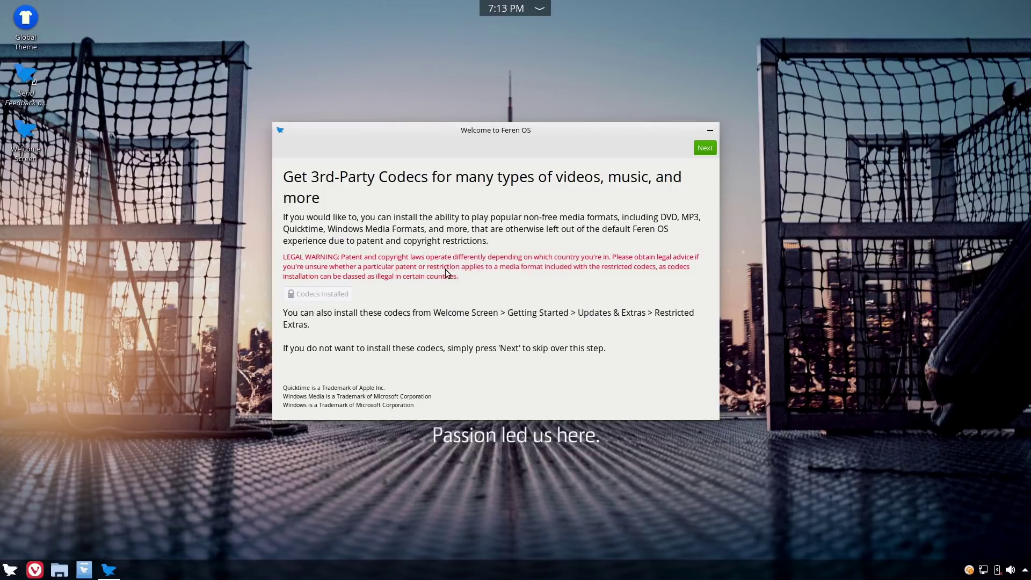
{"action": "left_click", "coordinate": [705, 148]}
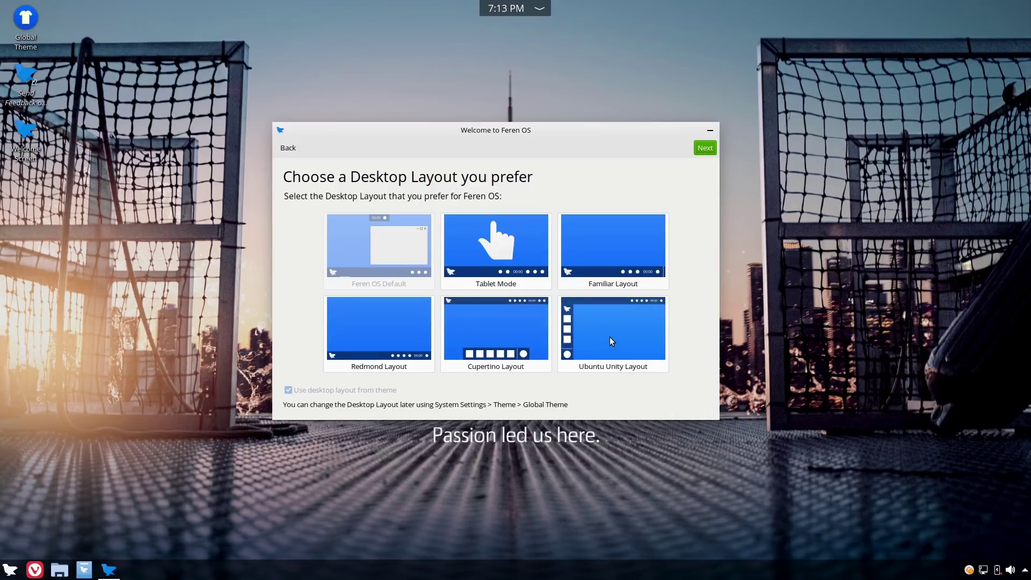
- Try the Cupertino and Redmond desktop layouts, opening the application menu in each one
{"action": "left_click", "coordinate": [486, 334]}
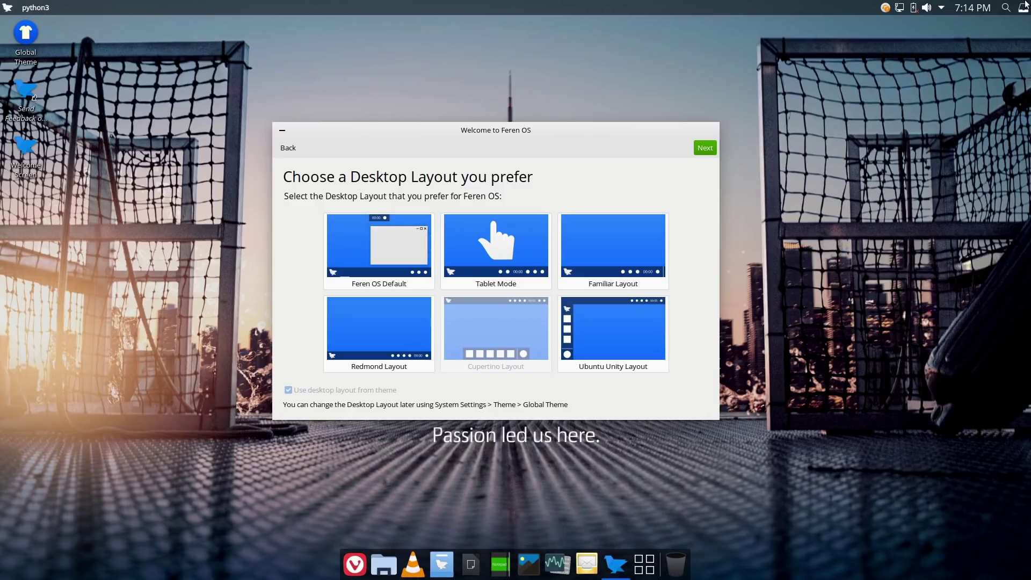
{"action": "left_click", "coordinate": [8, 8]}
{"action": "left_click", "coordinate": [9, 8]}
{"action": "left_click", "coordinate": [405, 327]}
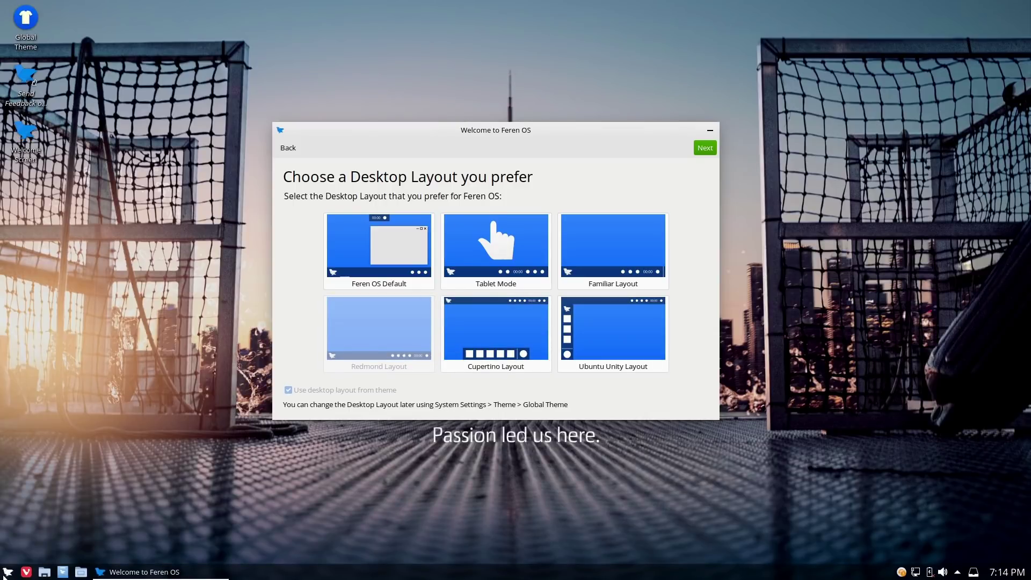
{"action": "left_click", "coordinate": [5, 573]}
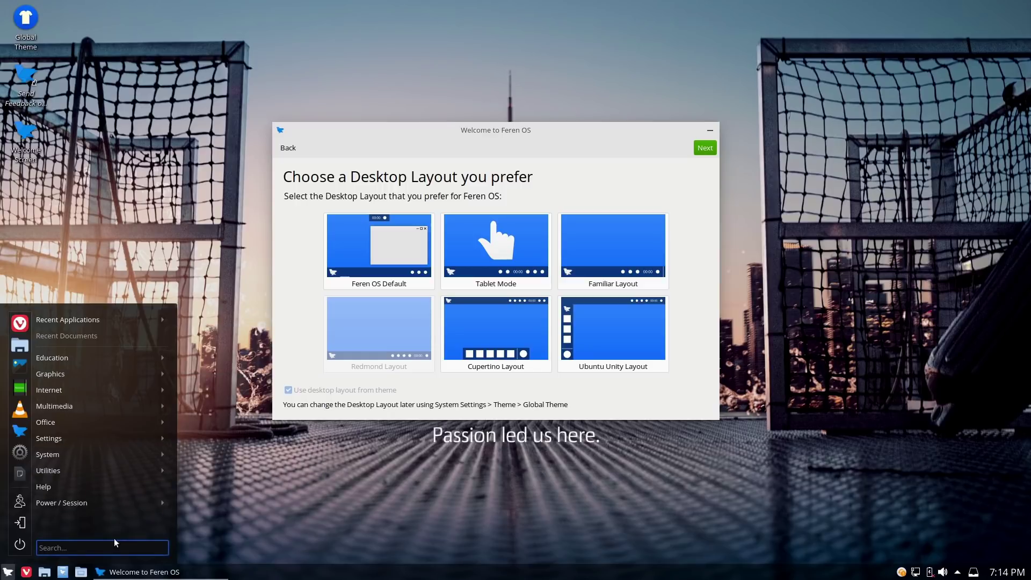
- Try the Familiar desktop layout and browse the application list in its menu
{"action": "left_click", "coordinate": [609, 254]}
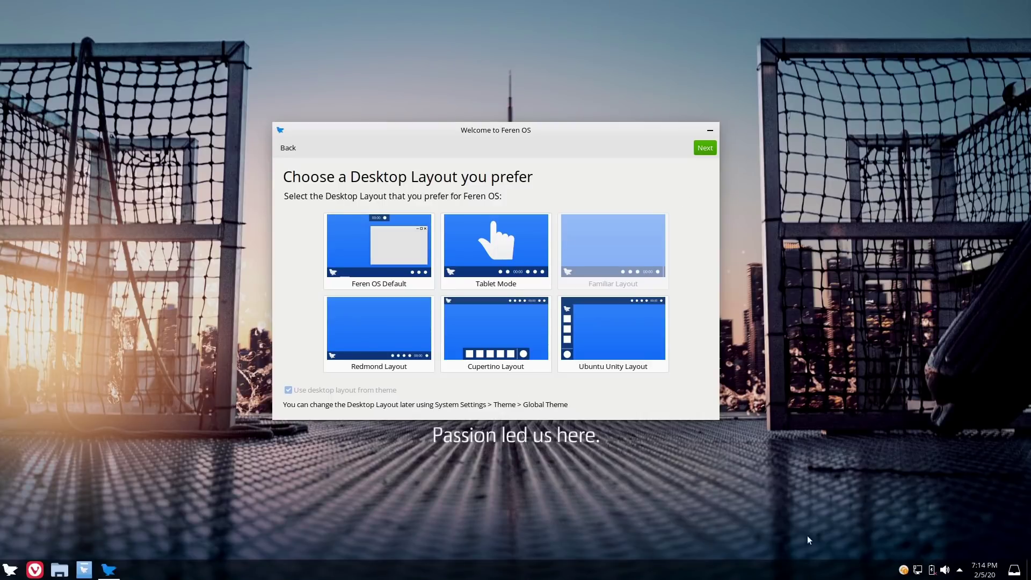
{"action": "left_click", "coordinate": [11, 570]}
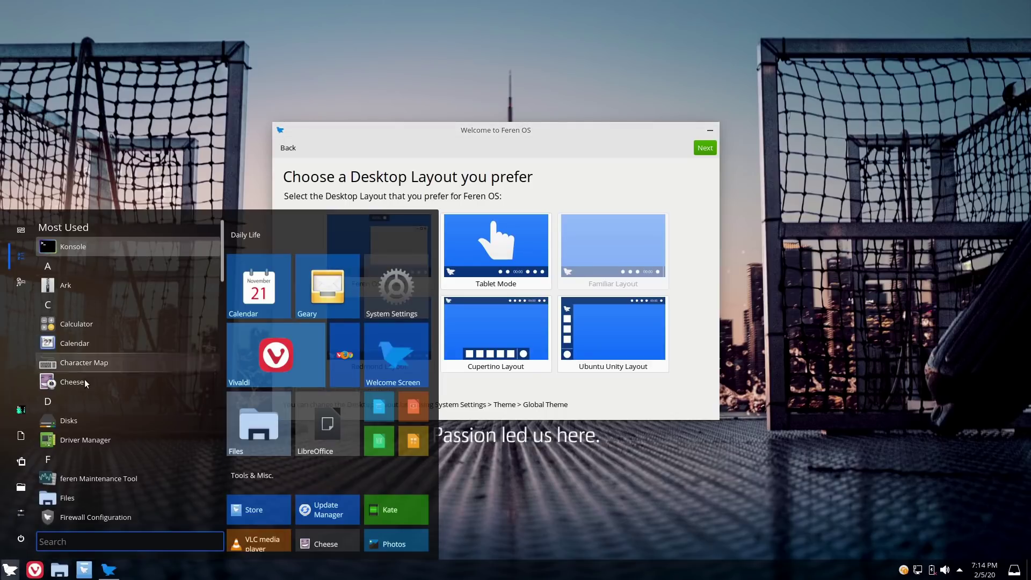
{"action": "scroll", "coordinate": [98, 475], "scroll_direction": "down", "scroll_amount": 8}
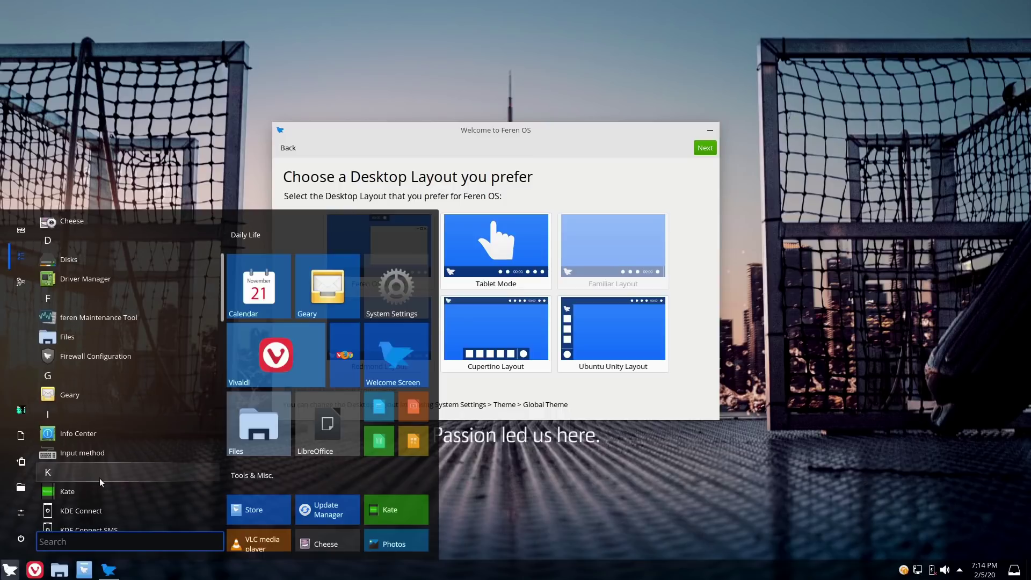
{"action": "scroll", "coordinate": [102, 480], "scroll_direction": "down", "scroll_amount": 3}
{"action": "scroll", "coordinate": [123, 475], "scroll_direction": "up", "scroll_amount": 6}
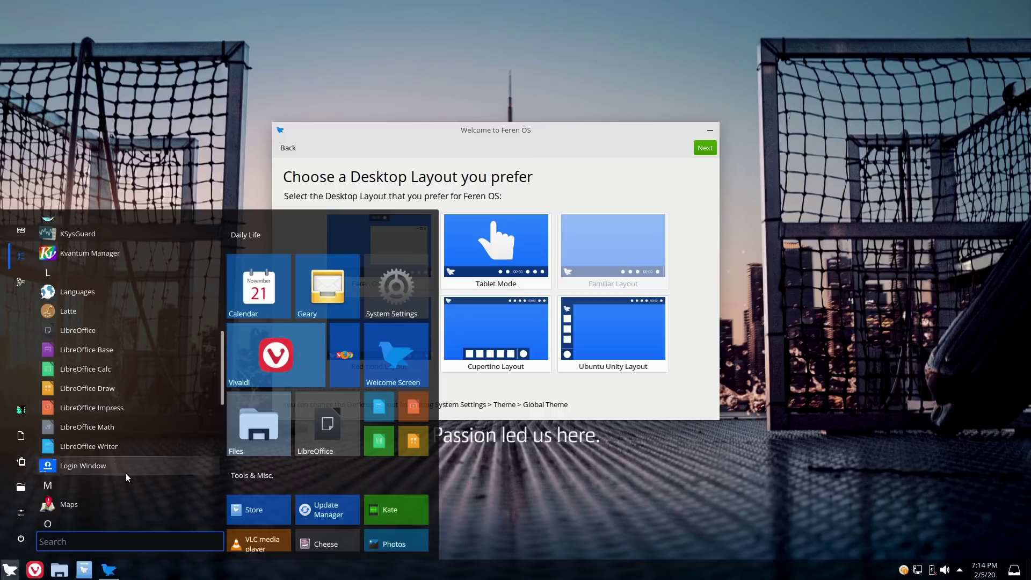
{"action": "scroll", "coordinate": [125, 477], "scroll_direction": "up", "scroll_amount": 3}
{"action": "left_click", "coordinate": [675, 215]}
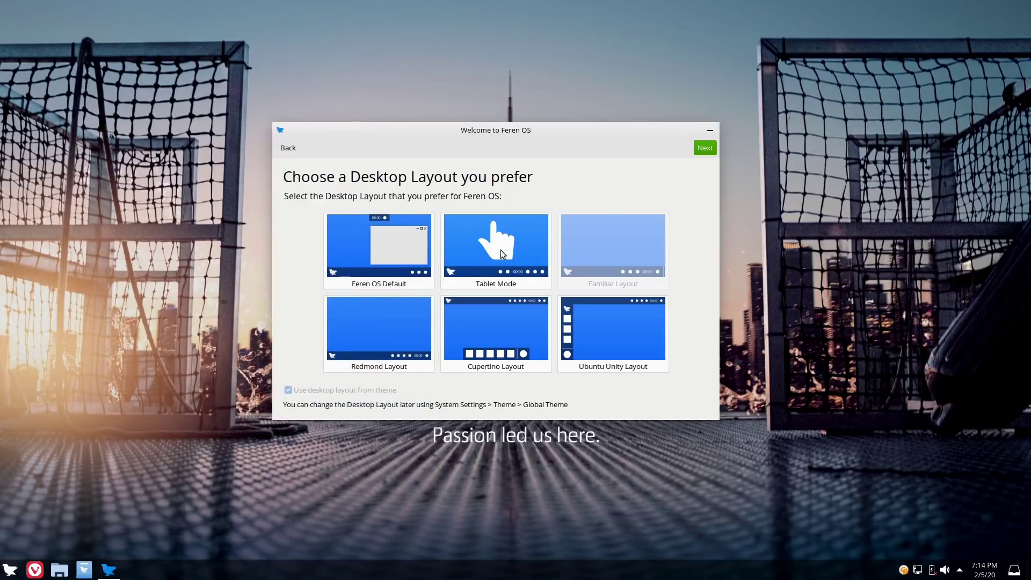
- Try the Feren OS Default layout and view the Graphics category in its application menu
{"action": "left_click", "coordinate": [392, 258]}
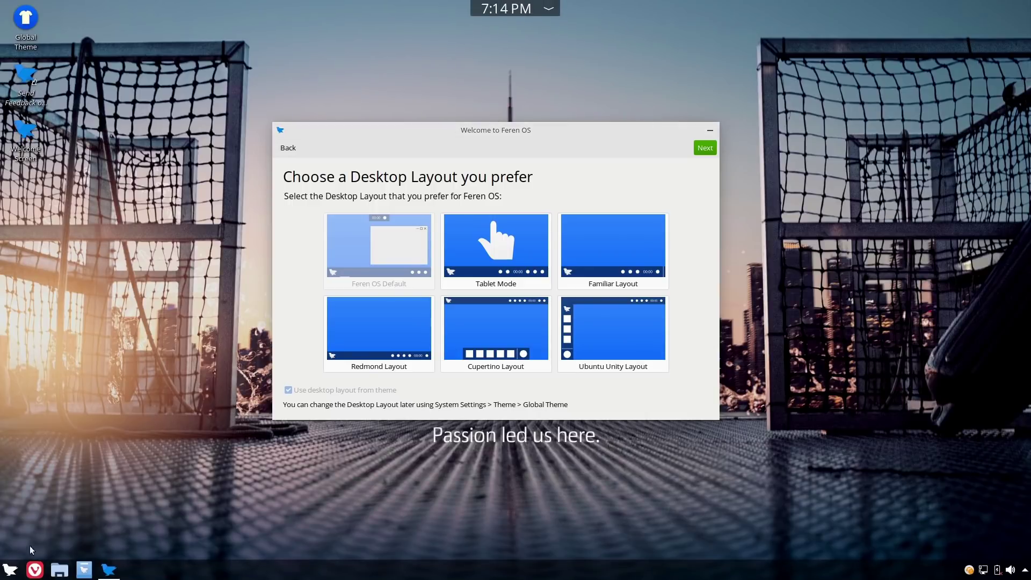
{"action": "left_click", "coordinate": [16, 570]}
{"action": "left_click", "coordinate": [34, 343]}
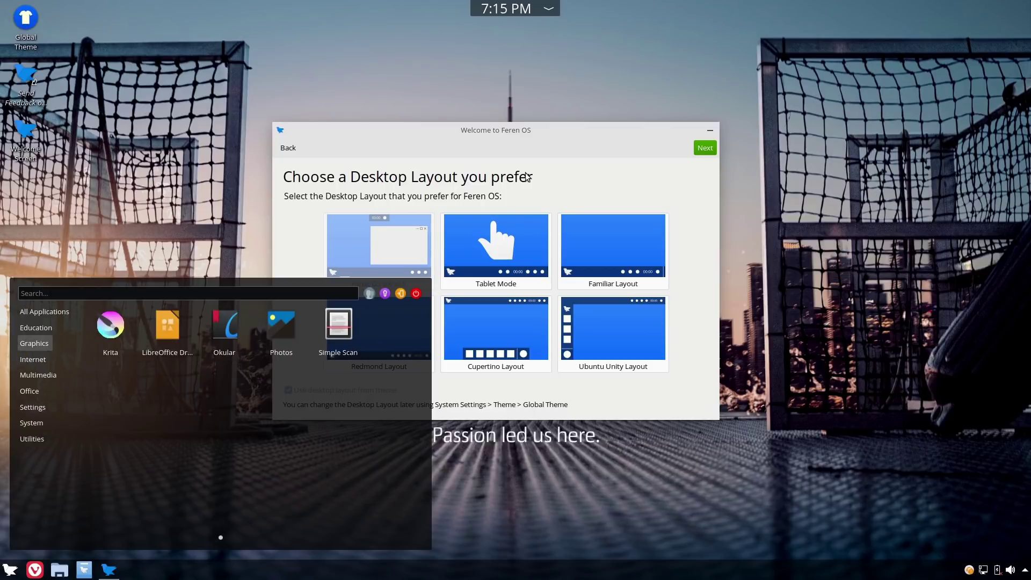
{"action": "left_click", "coordinate": [565, 131]}
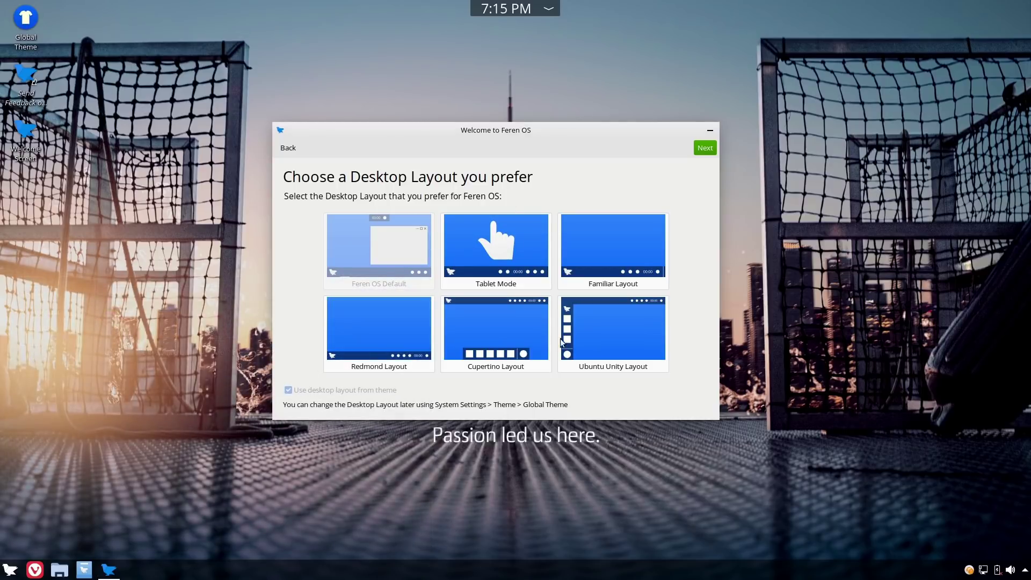
- Apply the Familiar desktop layout and continue to the theme mode and accent colour choice
{"action": "left_click", "coordinate": [639, 249]}
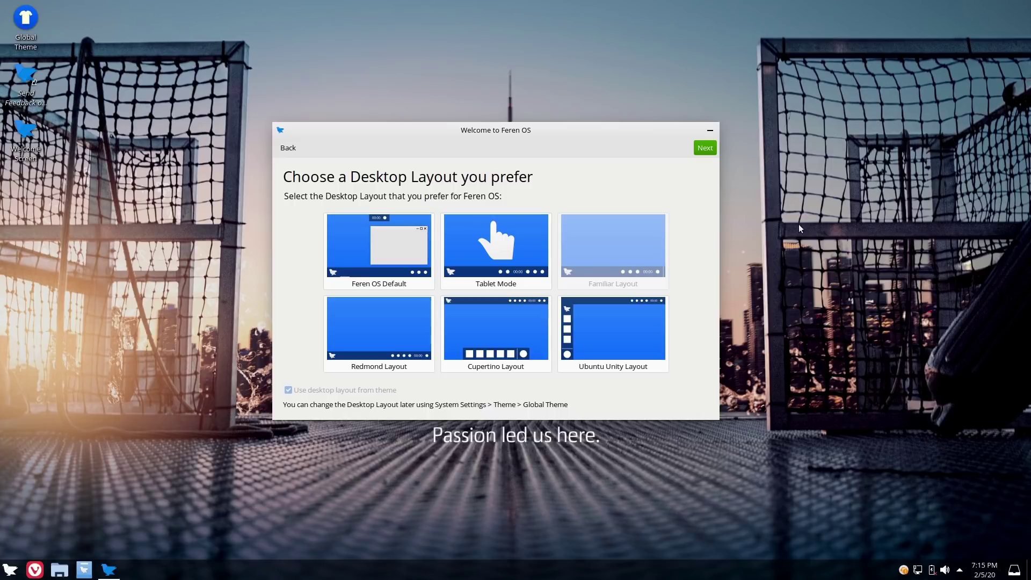
{"action": "left_click", "coordinate": [705, 148]}
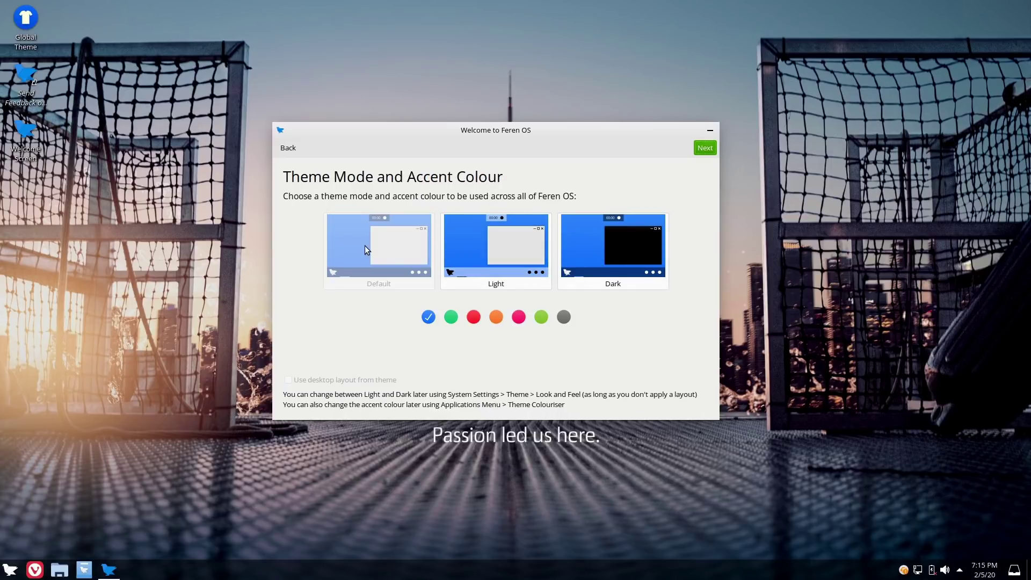
- Try the Light and Dark theme modes with a file manager window alongside, and return to the Default mode
{"action": "left_click", "coordinate": [513, 244]}
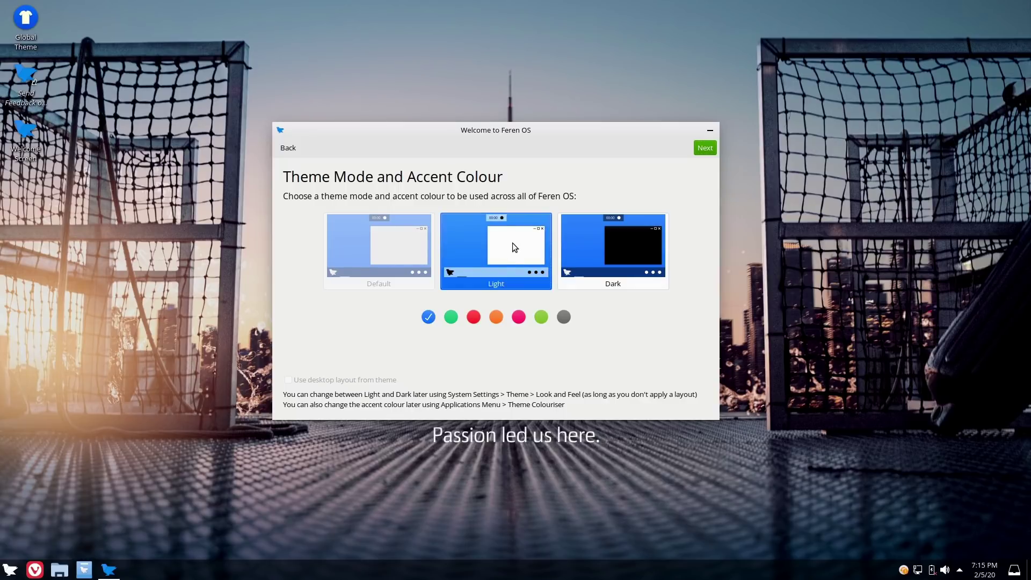
{"action": "left_click", "coordinate": [624, 262]}
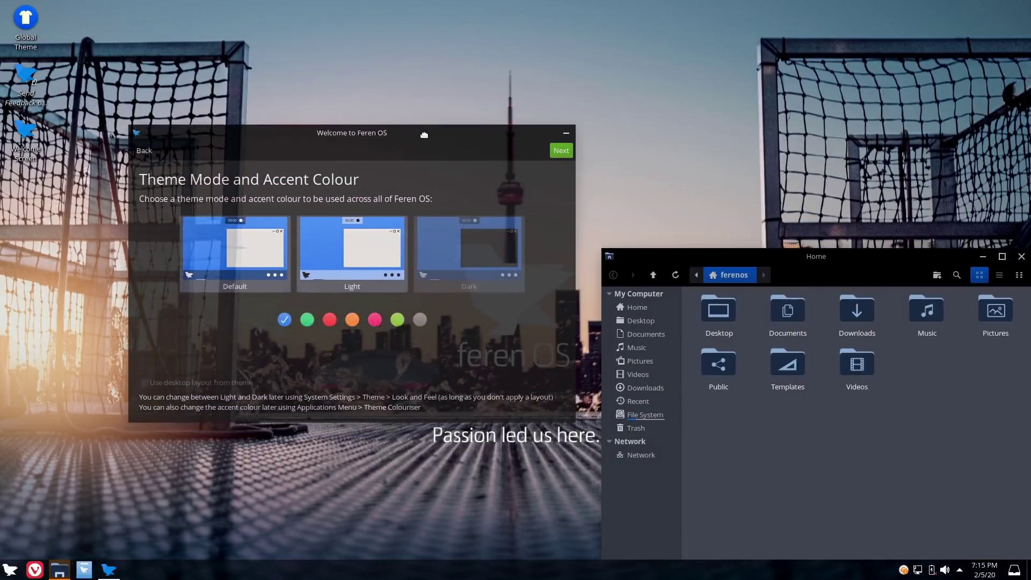
{"action": "left_click", "coordinate": [363, 247]}
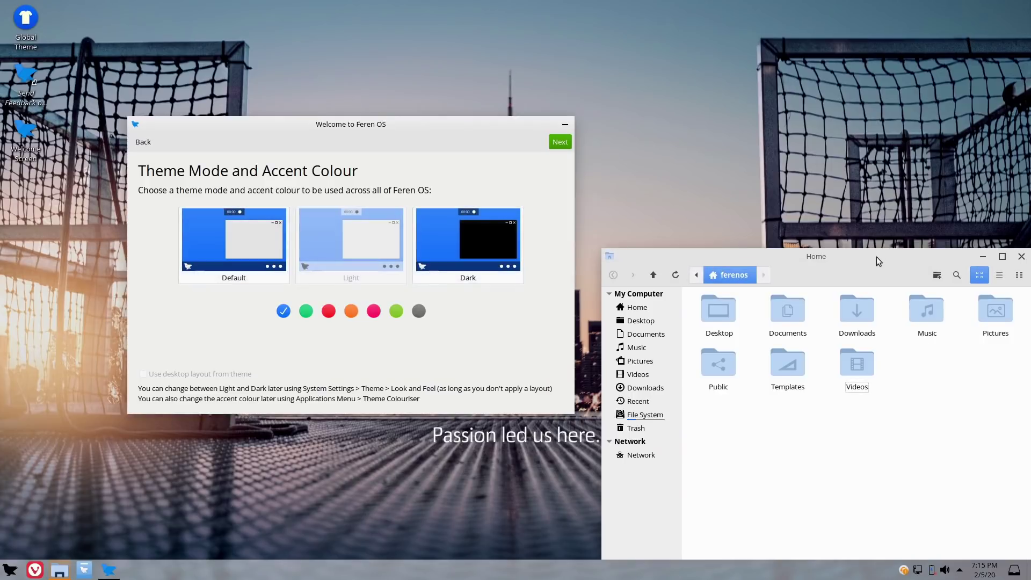
{"action": "left_click_drag", "start_coordinate": [879, 257], "coordinate": [879, 170]}
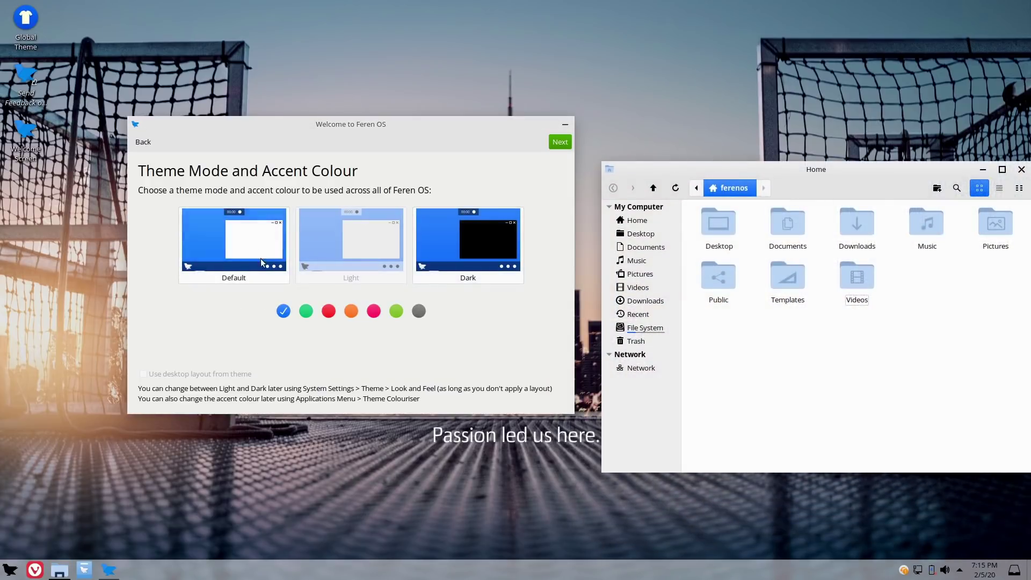
{"action": "left_click", "coordinate": [265, 278]}
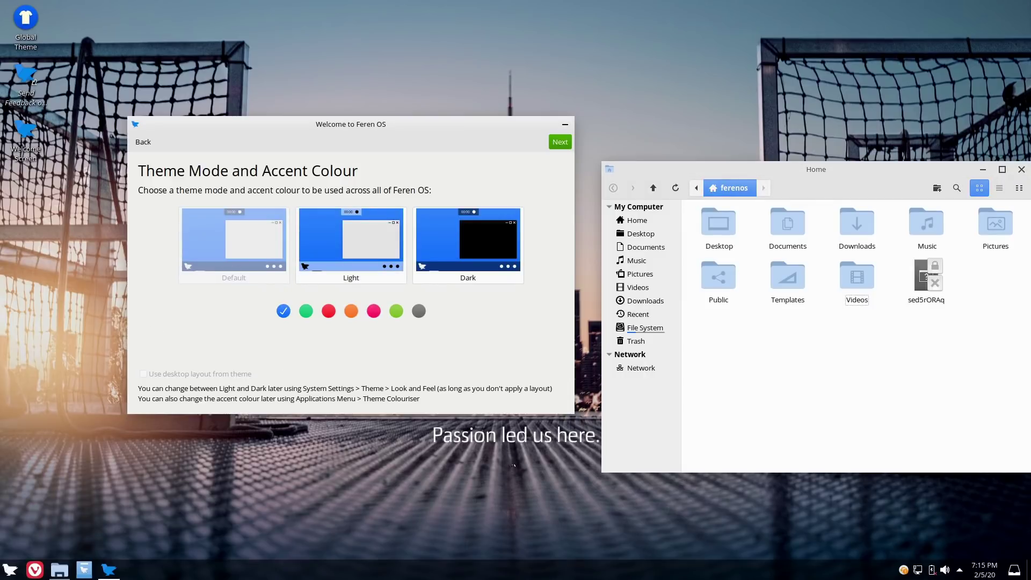
- Try the green accent colour and check it in the application menu and the file manager's Desktop and Music folders
{"action": "left_click", "coordinate": [306, 312]}
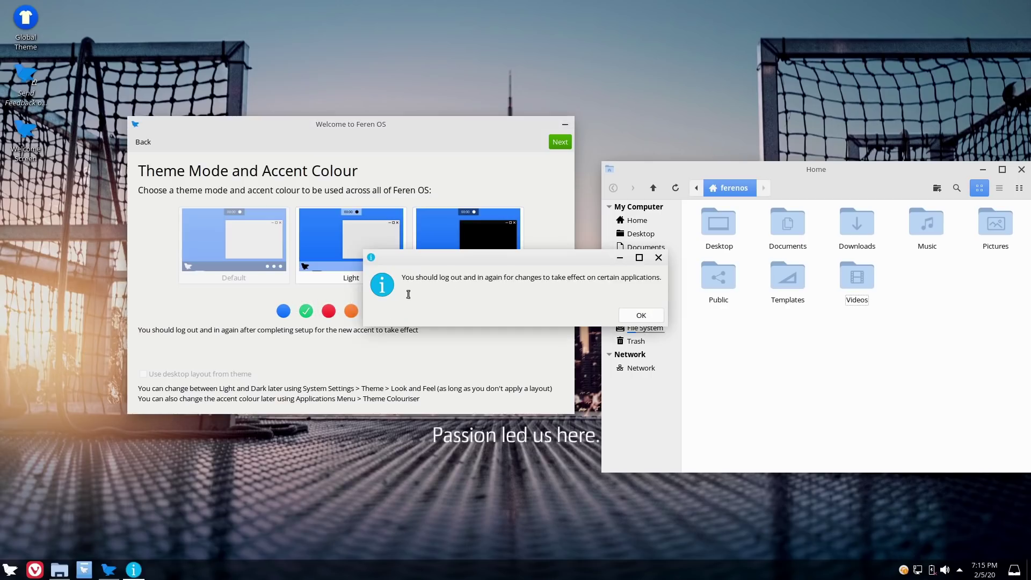
{"action": "left_click", "coordinate": [641, 315]}
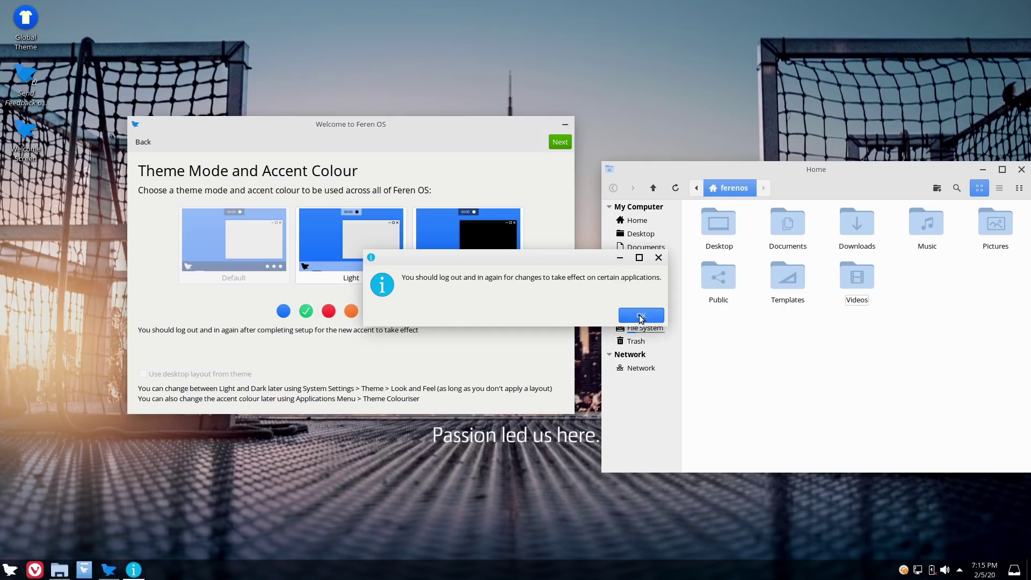
{"action": "left_click", "coordinate": [11, 570]}
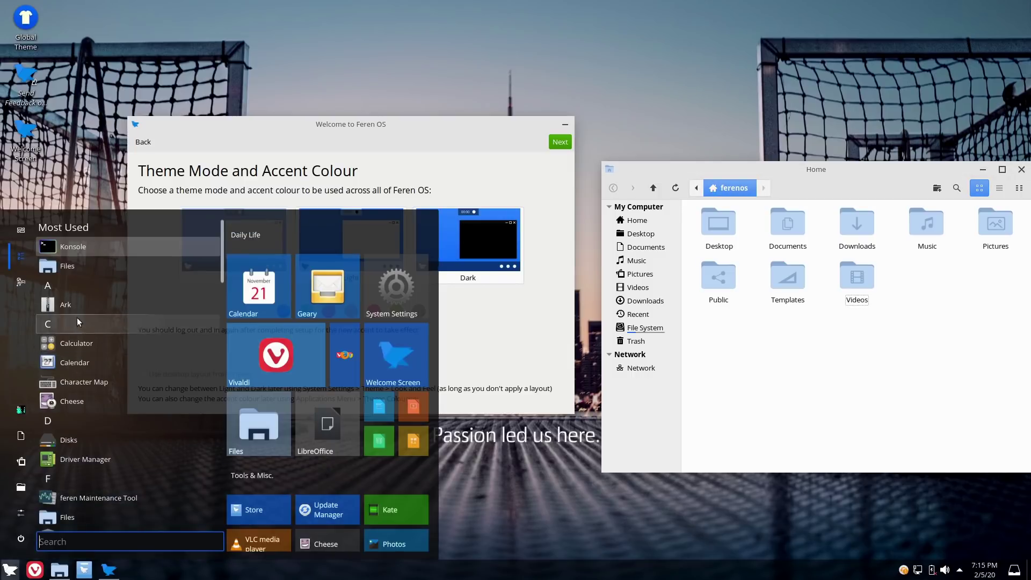
{"action": "left_click", "coordinate": [503, 352]}
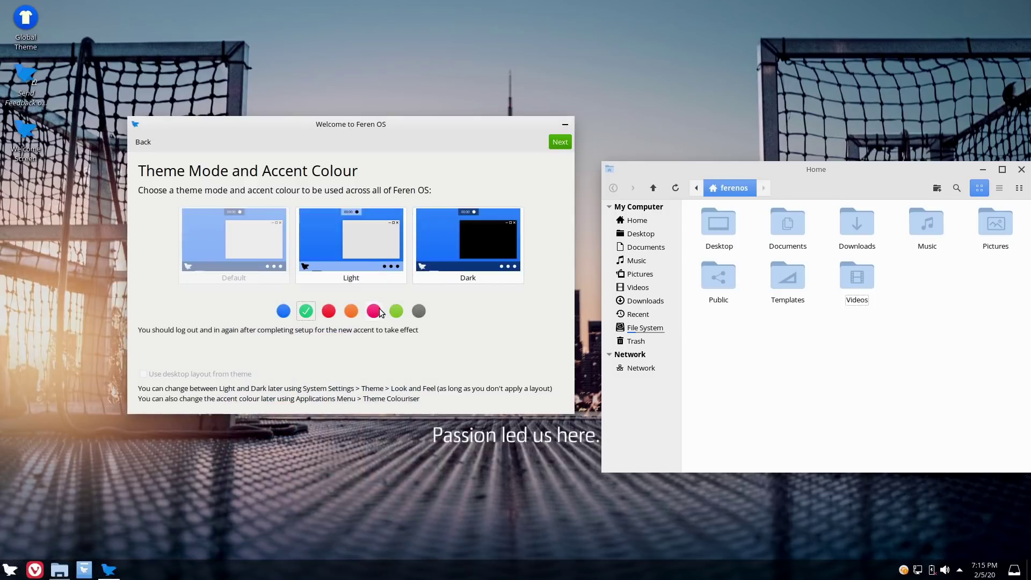
{"action": "left_click", "coordinate": [637, 235]}
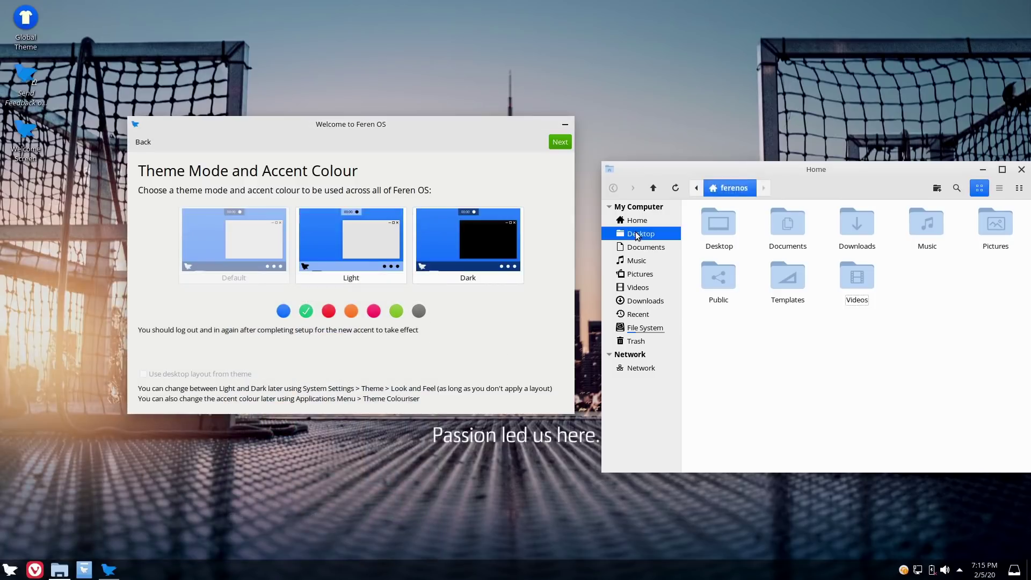
{"action": "left_click", "coordinate": [637, 260]}
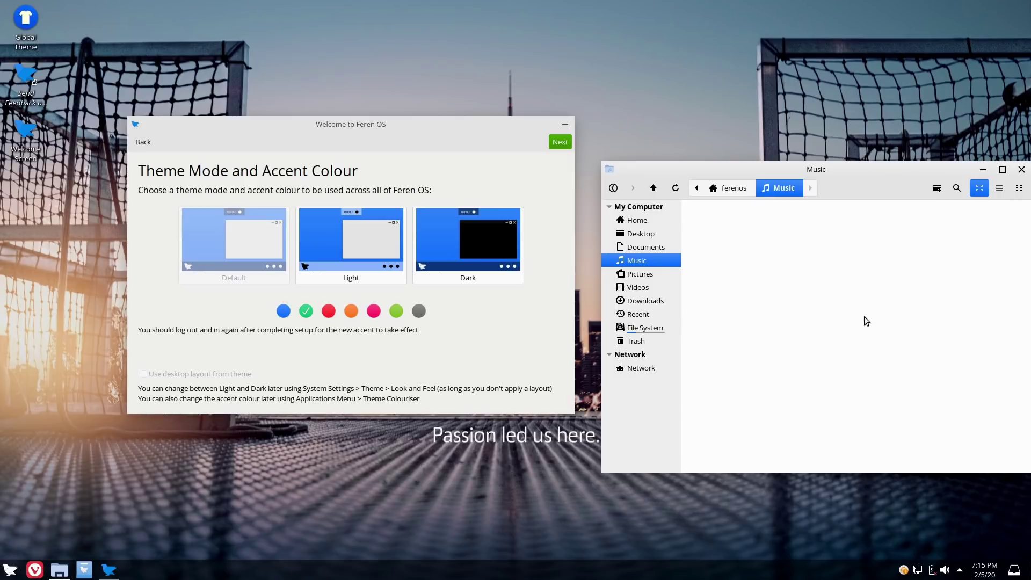
- Set the accent colour to grey, dismiss the log-out notice and continue the setup
{"action": "left_click", "coordinate": [419, 311]}
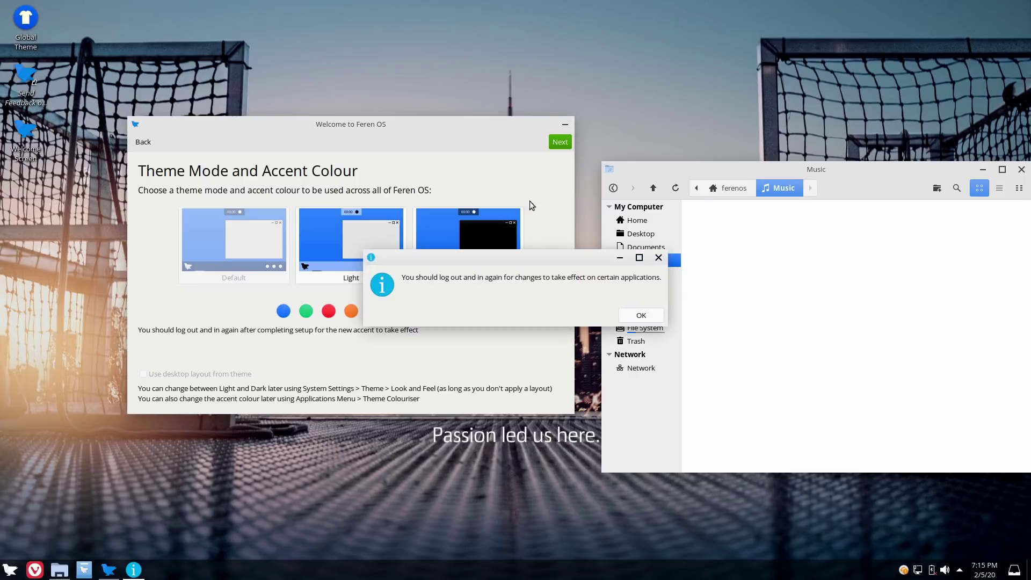
{"action": "left_click", "coordinate": [642, 316]}
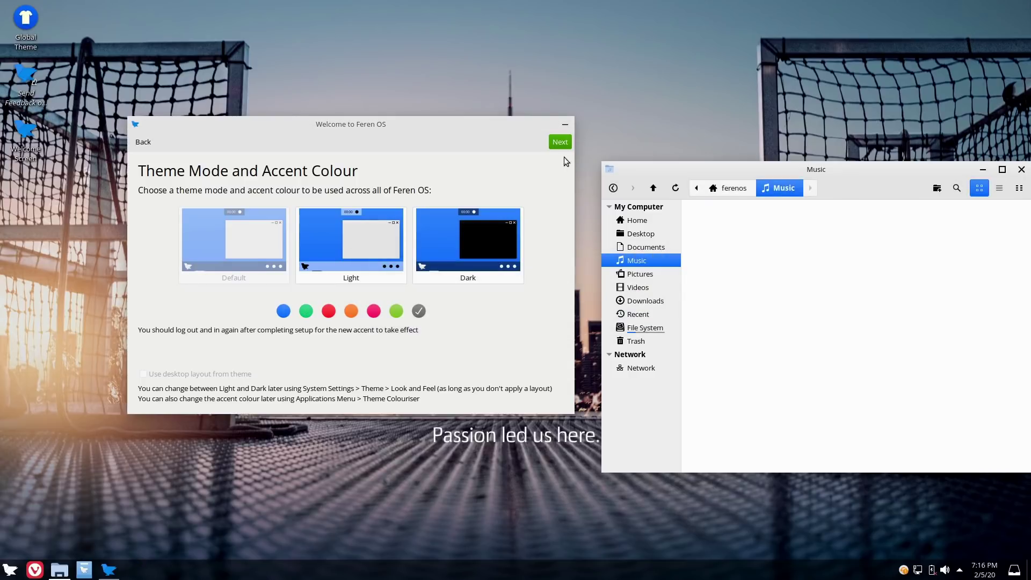
{"action": "left_click", "coordinate": [560, 142]}
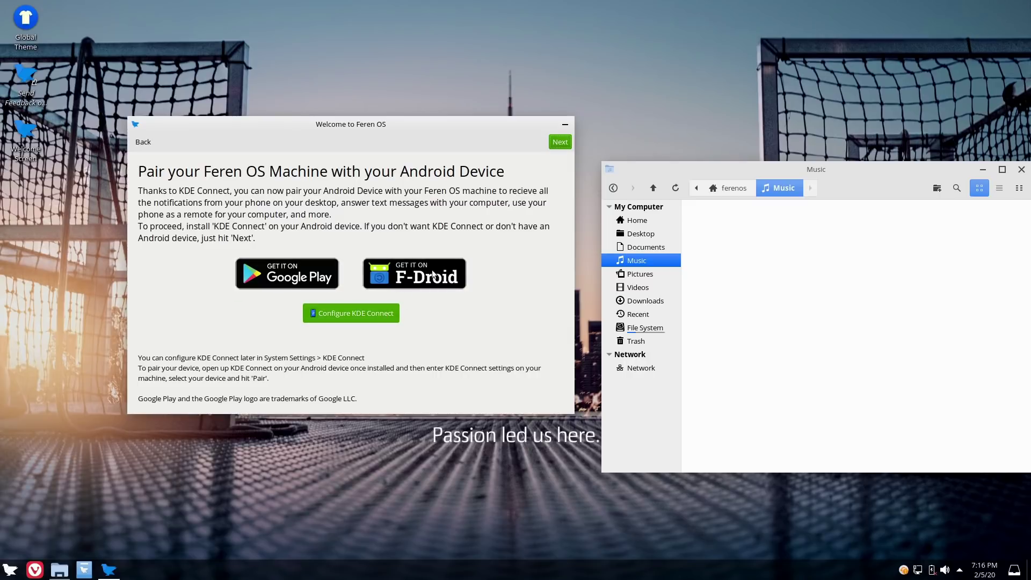
- Close the file manager, skip Android pairing and Night Colour configuration, and open the Getting Started topics in the Welcome Screen
{"action": "left_click", "coordinate": [556, 143]}
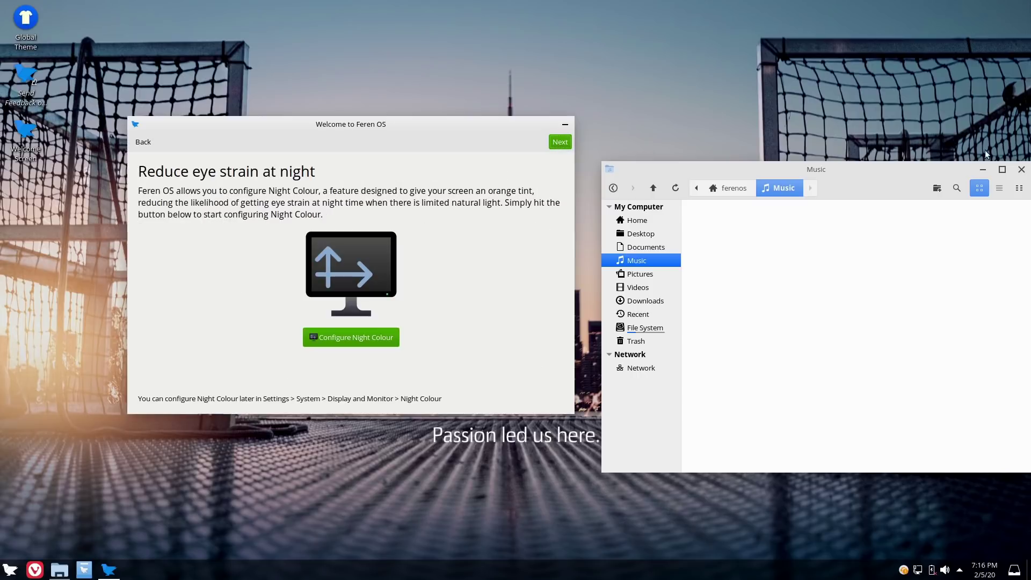
{"action": "left_click", "coordinate": [1022, 170]}
{"action": "left_click_drag", "start_coordinate": [378, 123], "coordinate": [478, 139]}
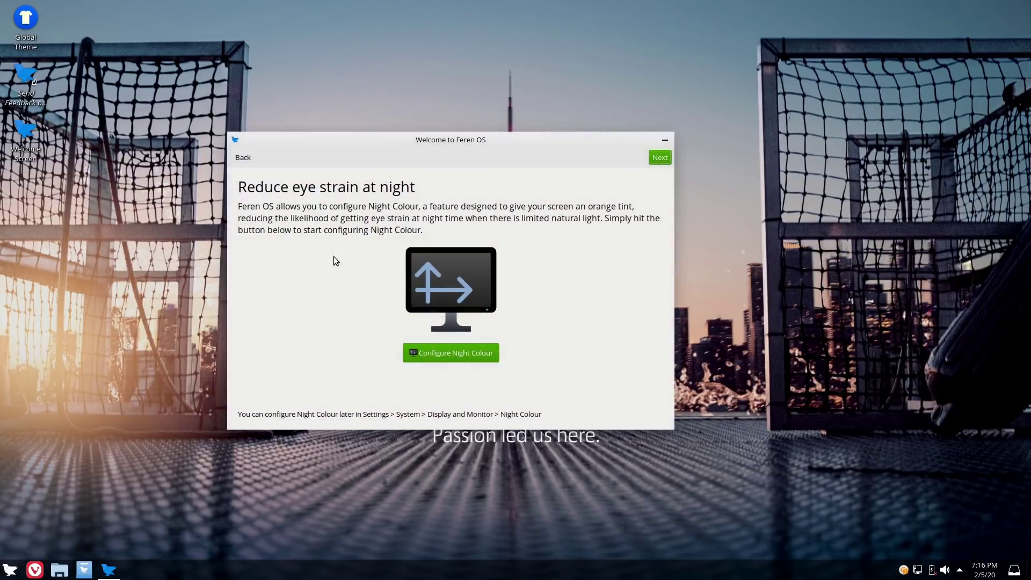
{"action": "left_click", "coordinate": [654, 159]}
{"action": "left_click", "coordinate": [653, 160]}
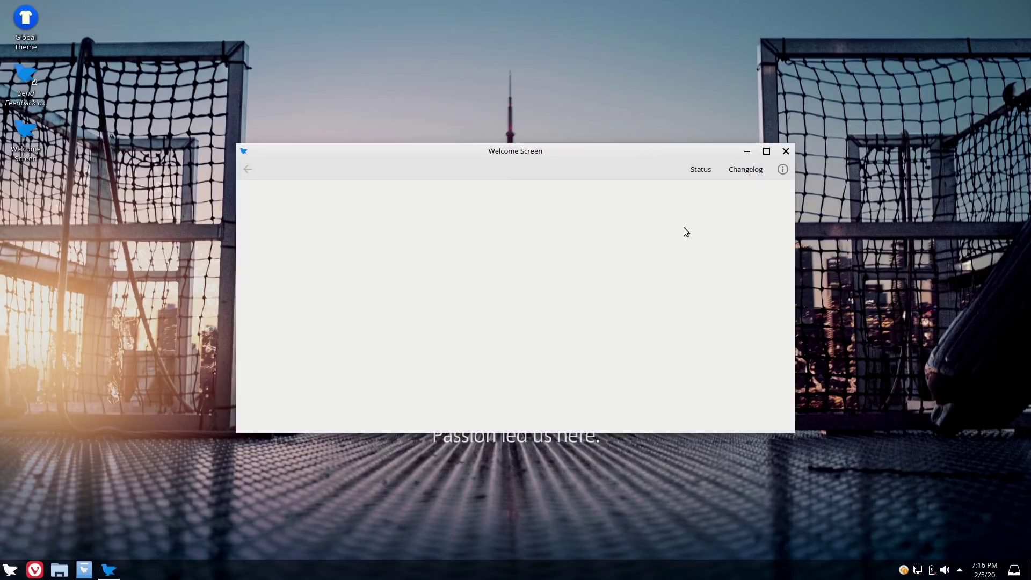
{"action": "left_click_drag", "start_coordinate": [510, 155], "coordinate": [495, 111]}
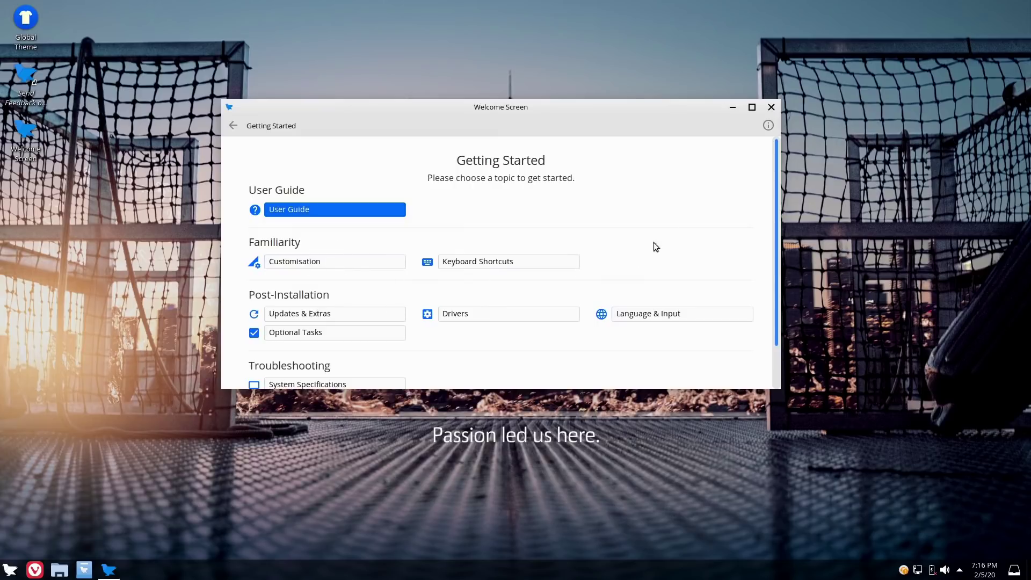
- Review the Optional Tasks topic on backup, firewall and user management, and return to the Getting Started topics
{"action": "left_click_drag", "start_coordinate": [780, 223], "coordinate": [777, 265]}
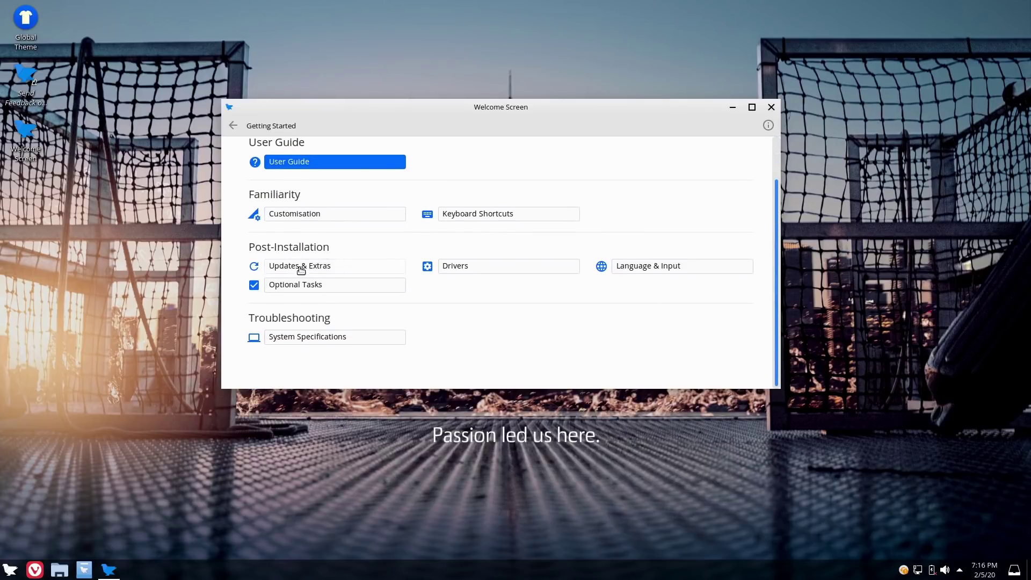
{"action": "left_click", "coordinate": [309, 286]}
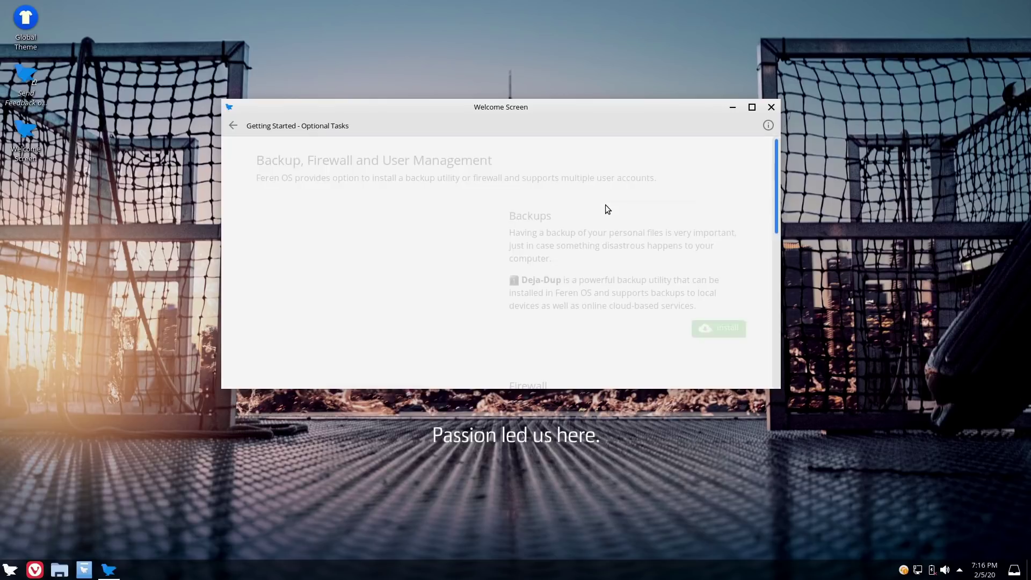
{"action": "scroll", "coordinate": [686, 198], "scroll_direction": "down", "scroll_amount": 1}
{"action": "left_click_drag", "start_coordinate": [777, 189], "coordinate": [820, 137]}
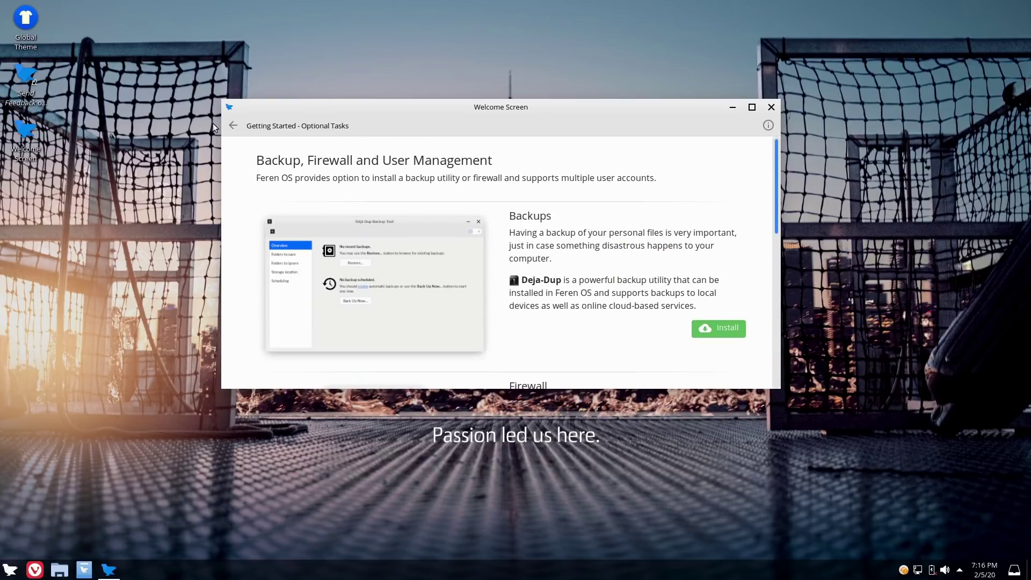
{"action": "left_click", "coordinate": [231, 127]}
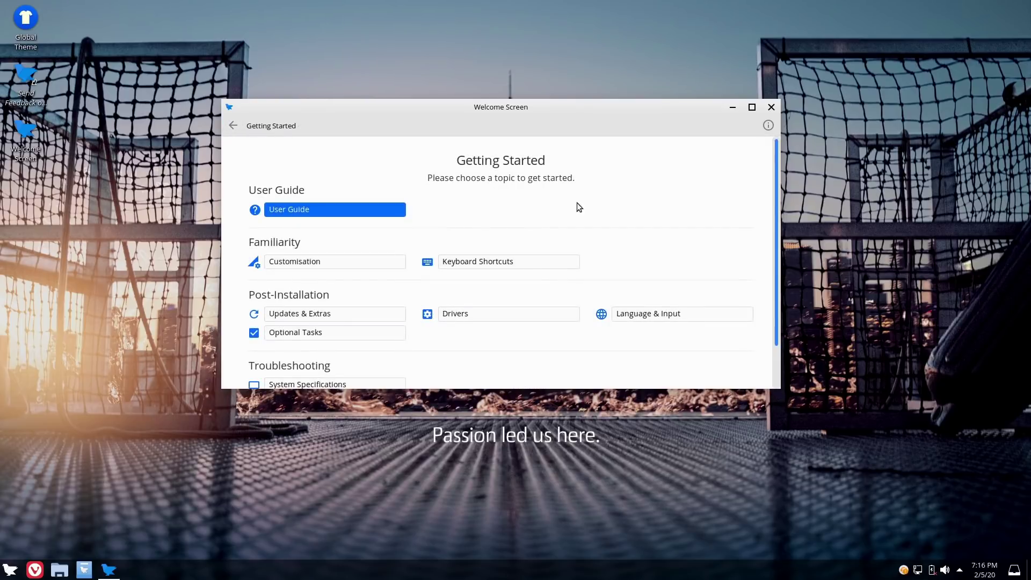
- Read through the Drivers topic and return to the Welcome Screen's main menu
{"action": "left_click", "coordinate": [461, 312]}
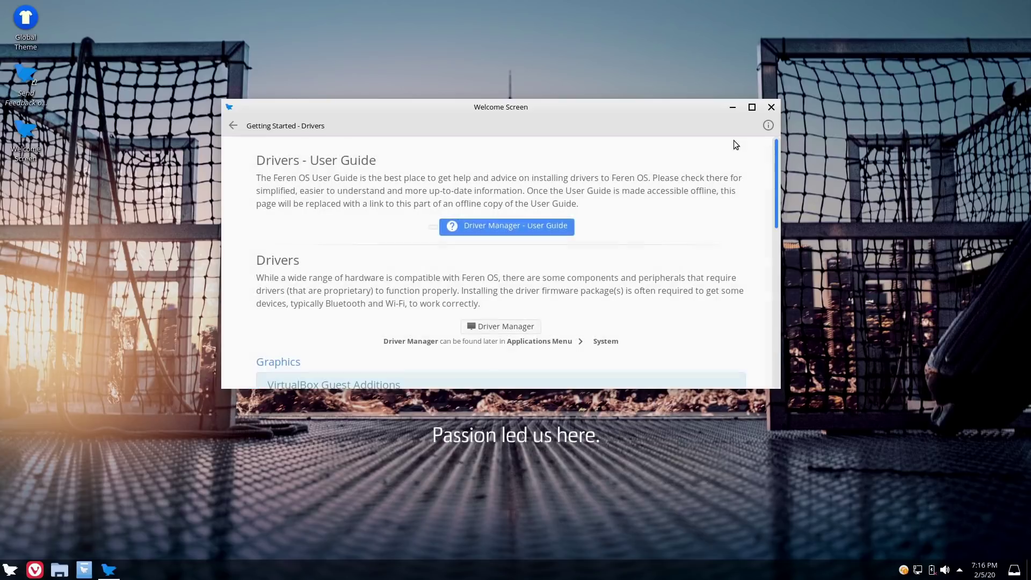
{"action": "scroll", "coordinate": [779, 186], "scroll_direction": "down", "scroll_amount": 5}
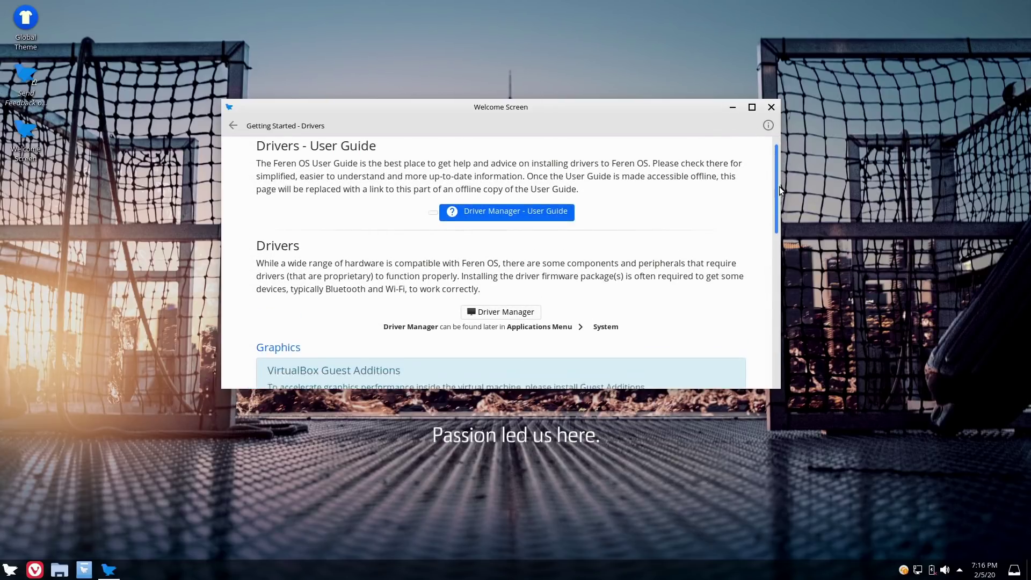
{"action": "left_click_drag", "start_coordinate": [751, 257], "coordinate": [788, 148]}
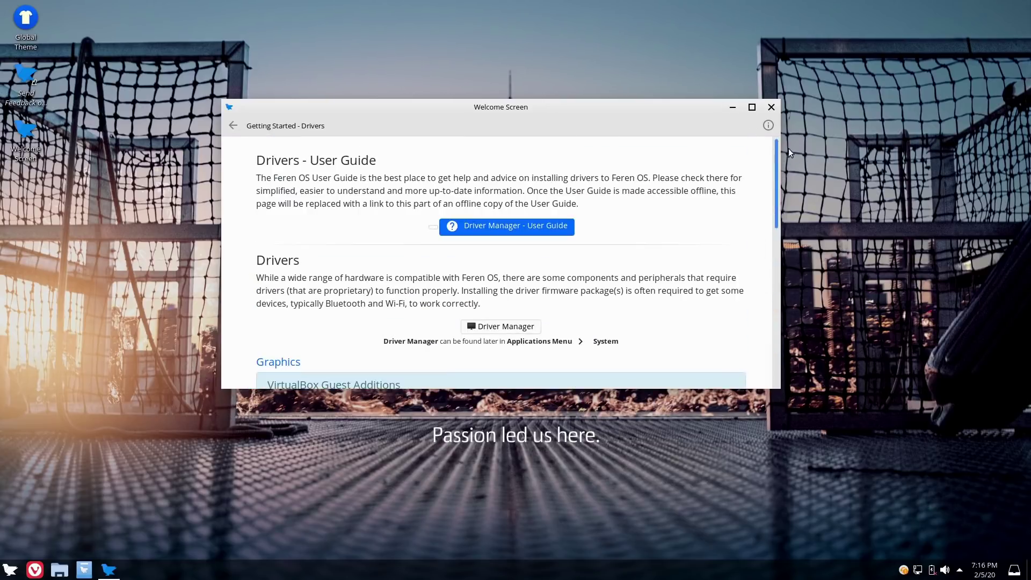
{"action": "left_click", "coordinate": [233, 125]}
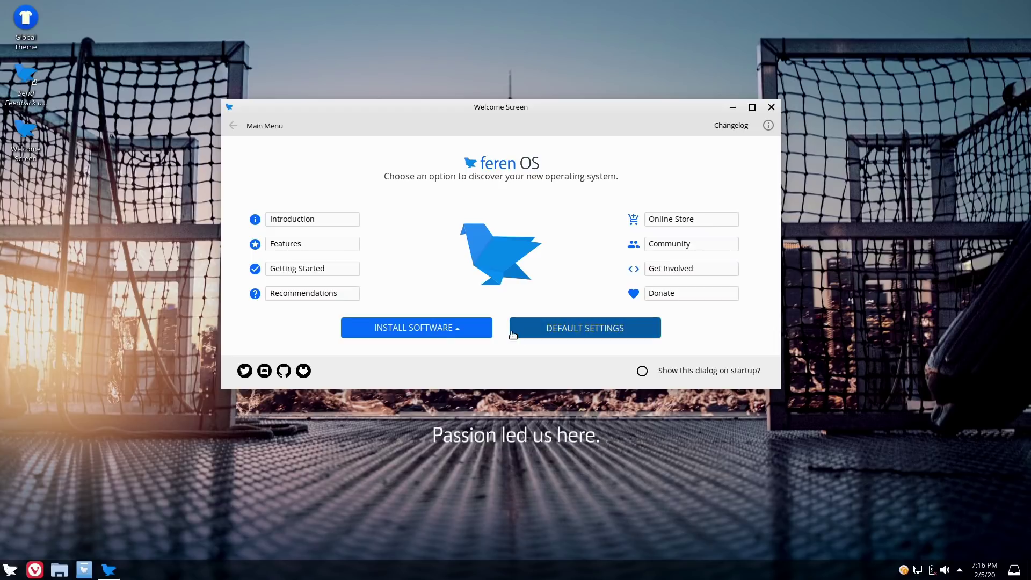
- Open the Store (inc. Flatpak Apps) from the software installation options, view its front page, and close it and the Welcome Screen
{"action": "left_click", "coordinate": [456, 328]}
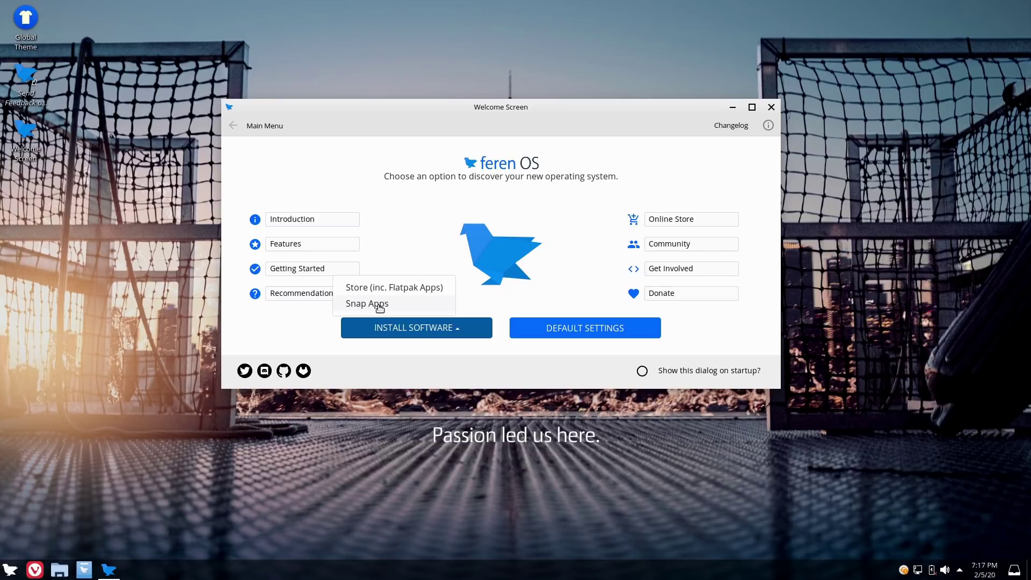
{"action": "left_click", "coordinate": [386, 289]}
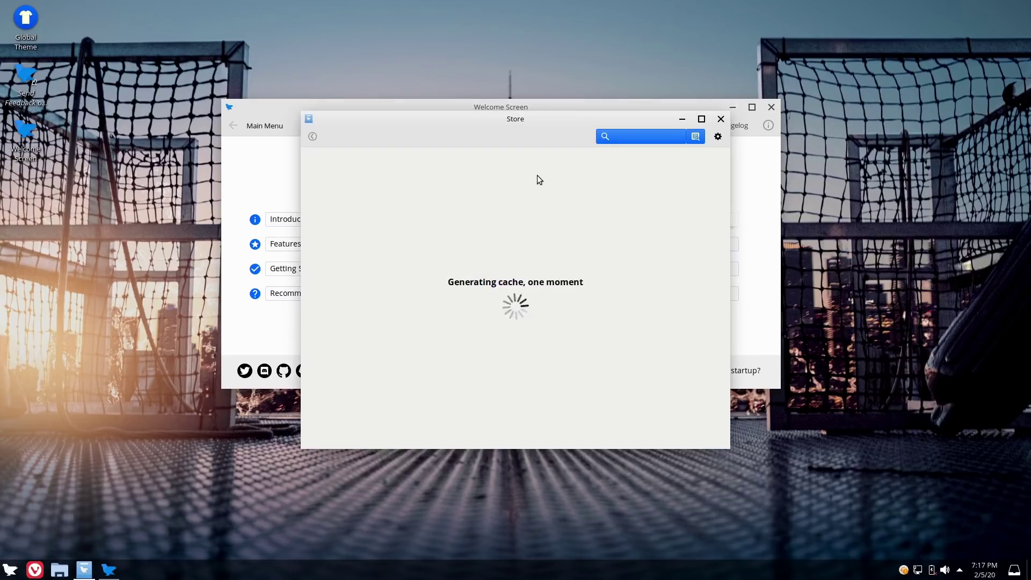
{"action": "left_click_drag", "start_coordinate": [514, 125], "coordinate": [519, 99]}
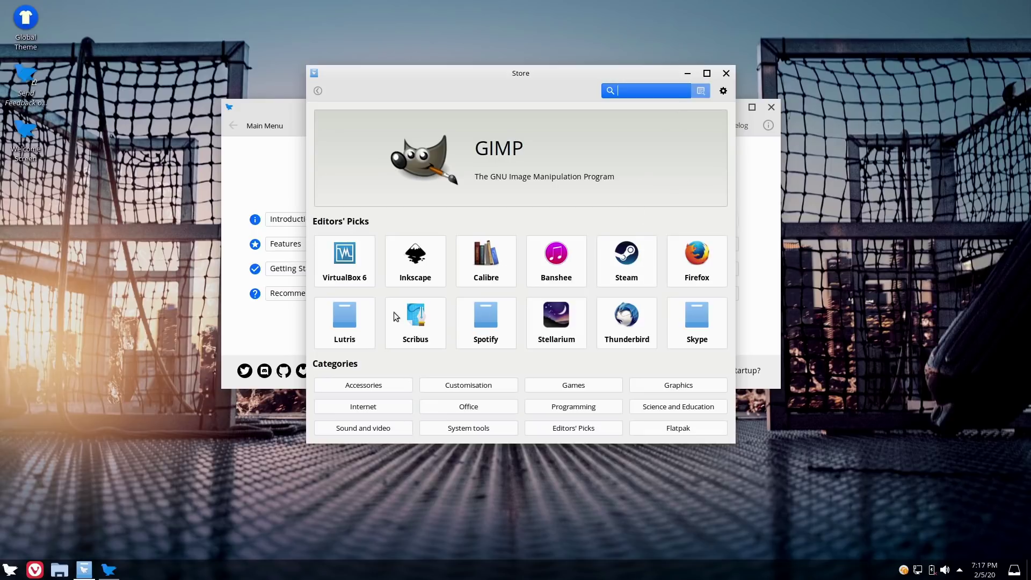
{"action": "left_click", "coordinate": [725, 74]}
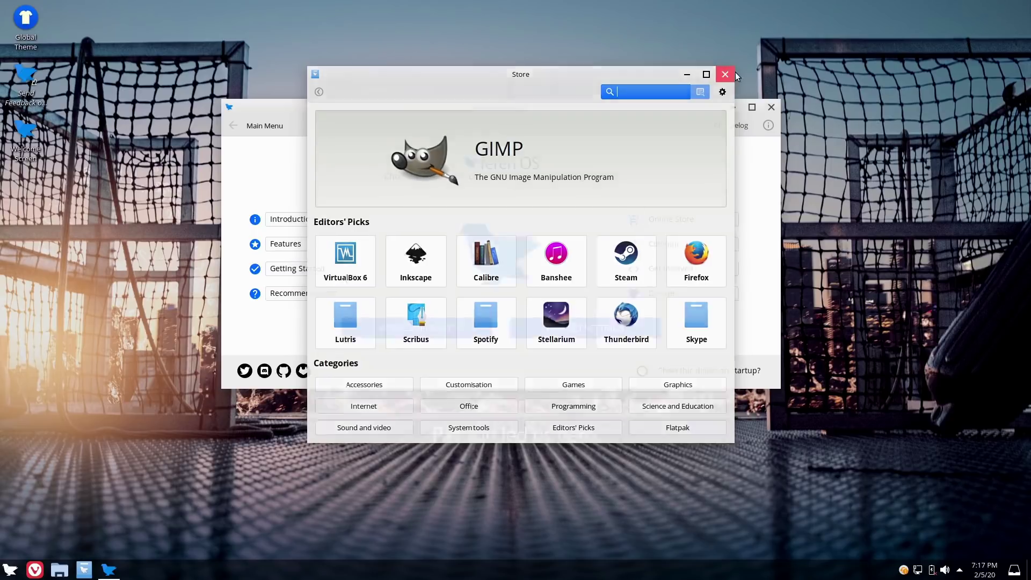
{"action": "left_click", "coordinate": [778, 109]}
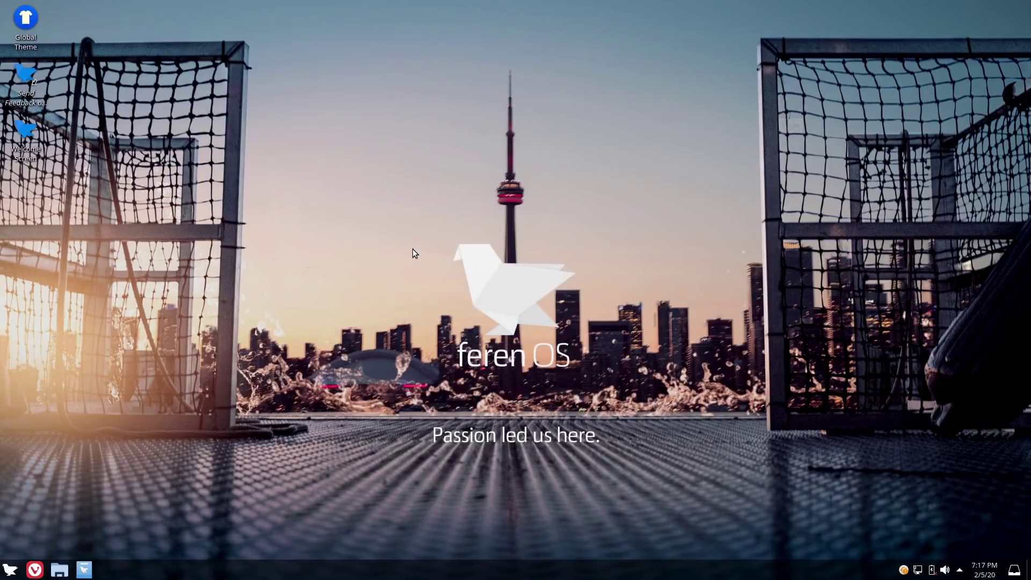
- Search the application menu for "color", browse the colour schemes in the Colors settings module and close it
{"action": "left_click", "coordinate": [9, 571]}
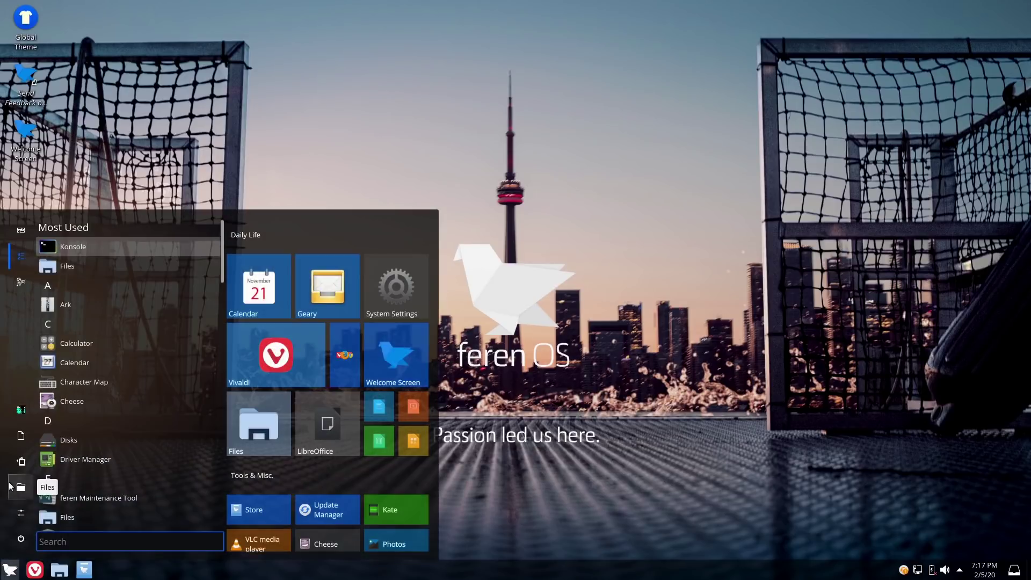
{"action": "type", "text": "color"}
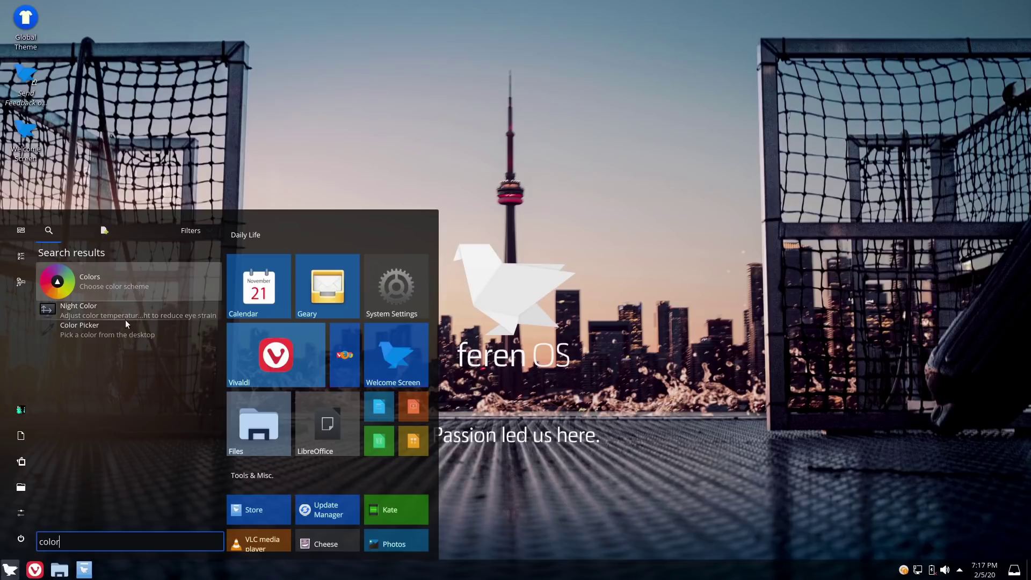
{"action": "left_click", "coordinate": [174, 279]}
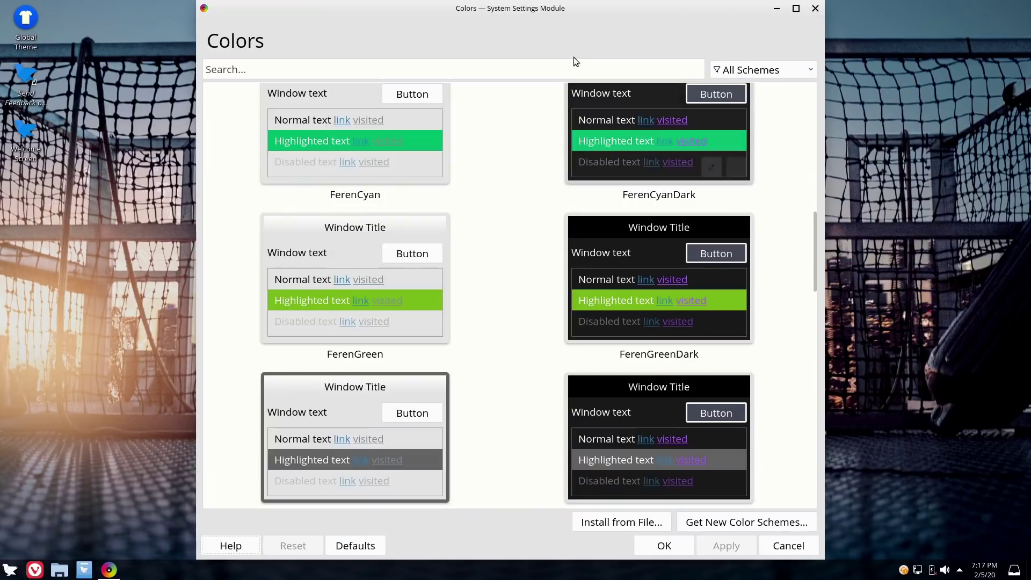
{"action": "scroll", "coordinate": [440, 223], "scroll_direction": "up", "scroll_amount": 1}
{"action": "scroll", "coordinate": [439, 223], "scroll_direction": "down", "scroll_amount": 2}
{"action": "scroll", "coordinate": [440, 223], "scroll_direction": "down", "scroll_amount": 3}
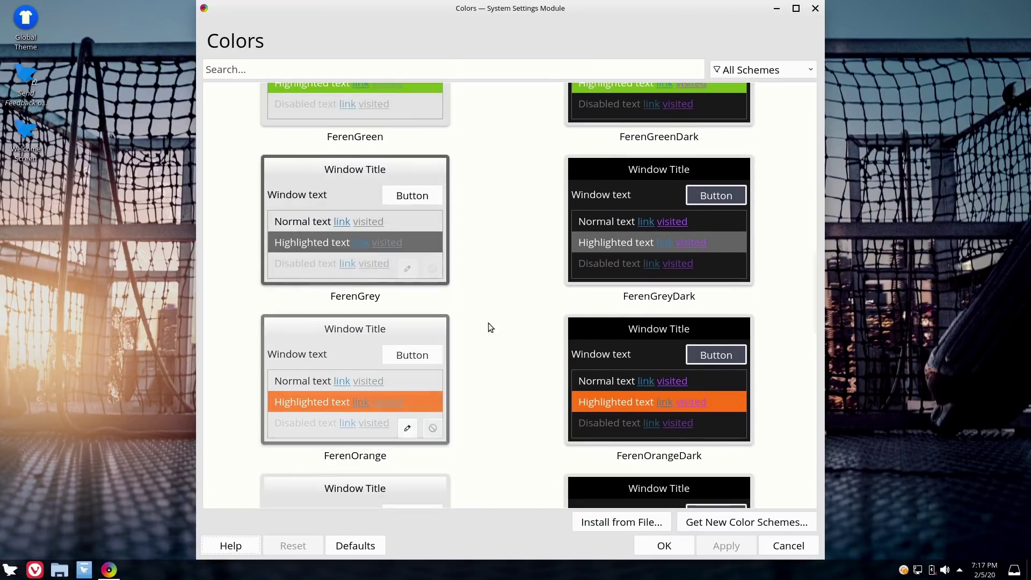
{"action": "left_click", "coordinate": [815, 8]}
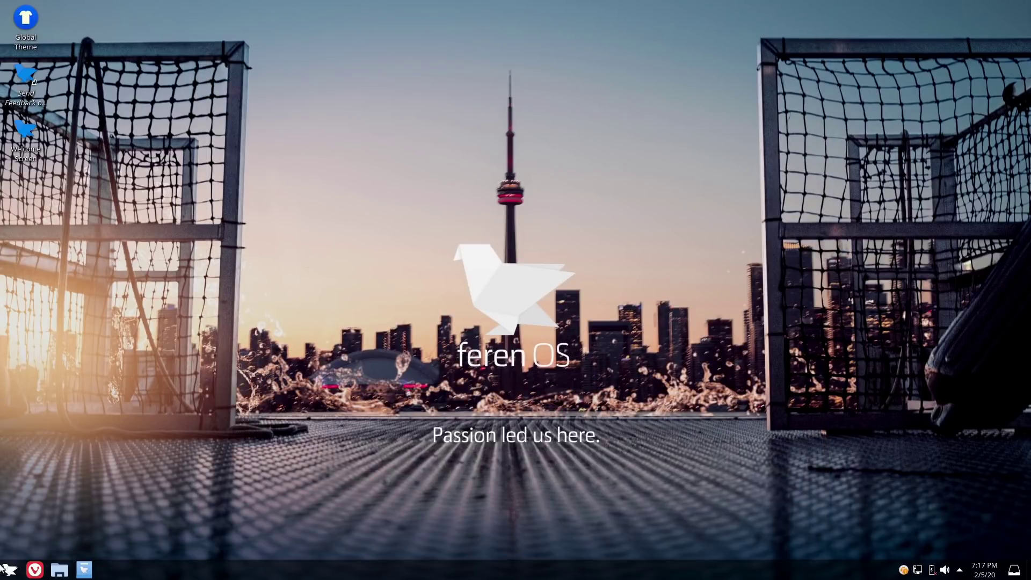
- Open the Web Browser Manager from the application list, bring it to the middle of the desktop to view the browsers, and close it
{"action": "left_click", "coordinate": [8, 571]}
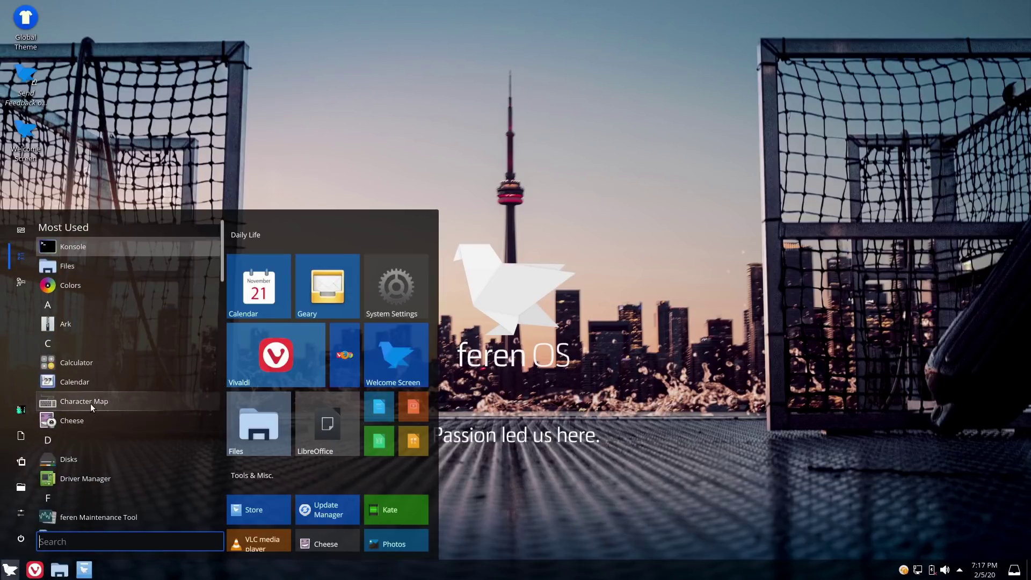
{"action": "scroll", "coordinate": [119, 343], "scroll_direction": "down", "scroll_amount": 1}
{"action": "scroll", "coordinate": [119, 352], "scroll_direction": "down", "scroll_amount": 15}
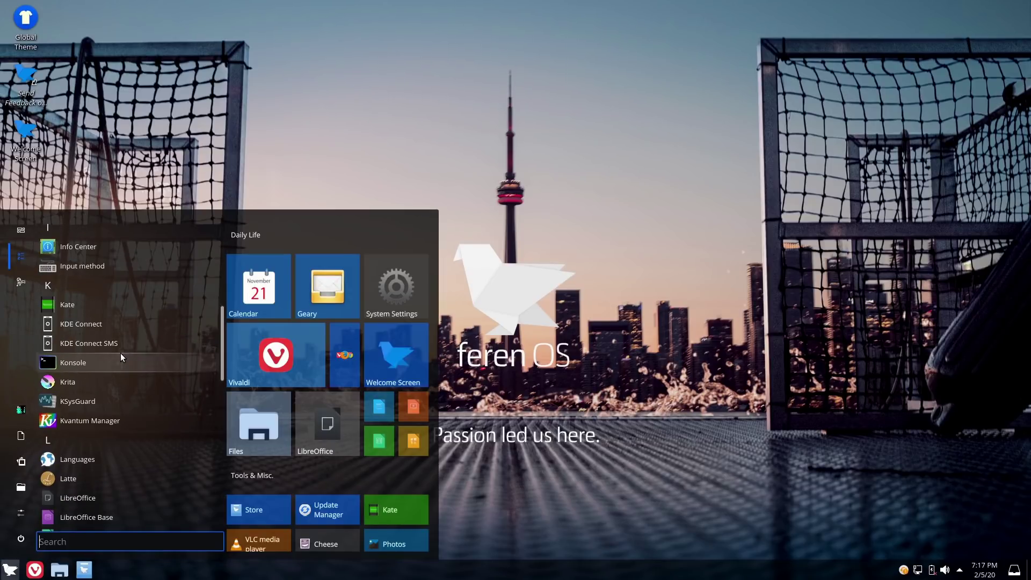
{"action": "scroll", "coordinate": [120, 352], "scroll_direction": "down", "scroll_amount": 5}
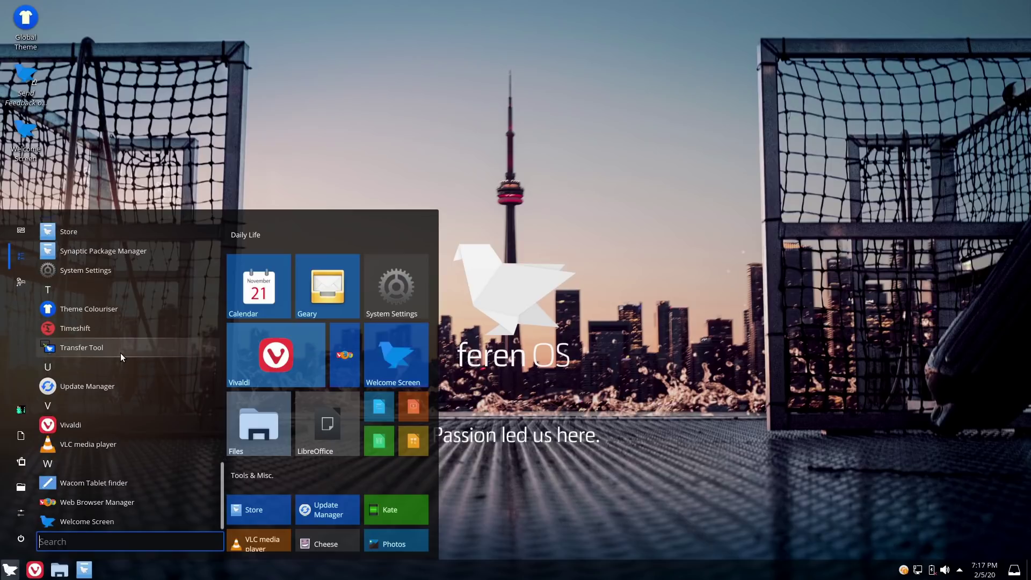
{"action": "left_click", "coordinate": [111, 501]}
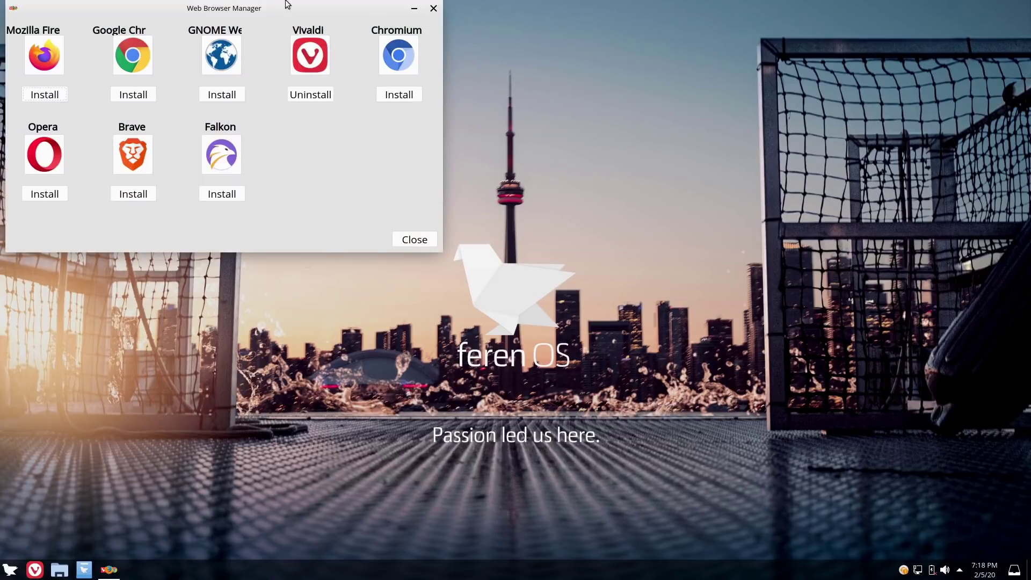
{"action": "left_click_drag", "start_coordinate": [214, 8], "coordinate": [556, 106]}
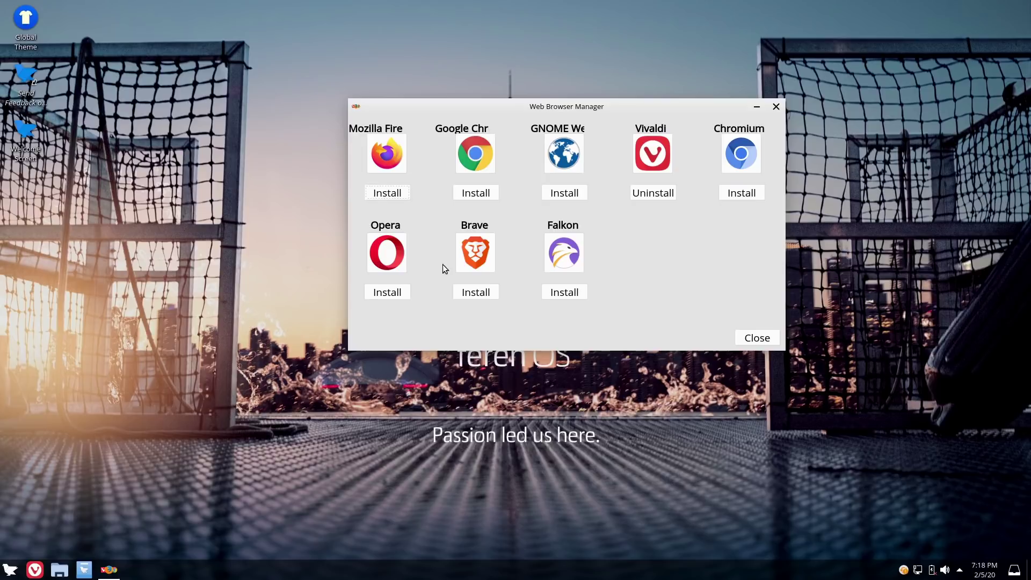
{"action": "left_click", "coordinate": [776, 107]}
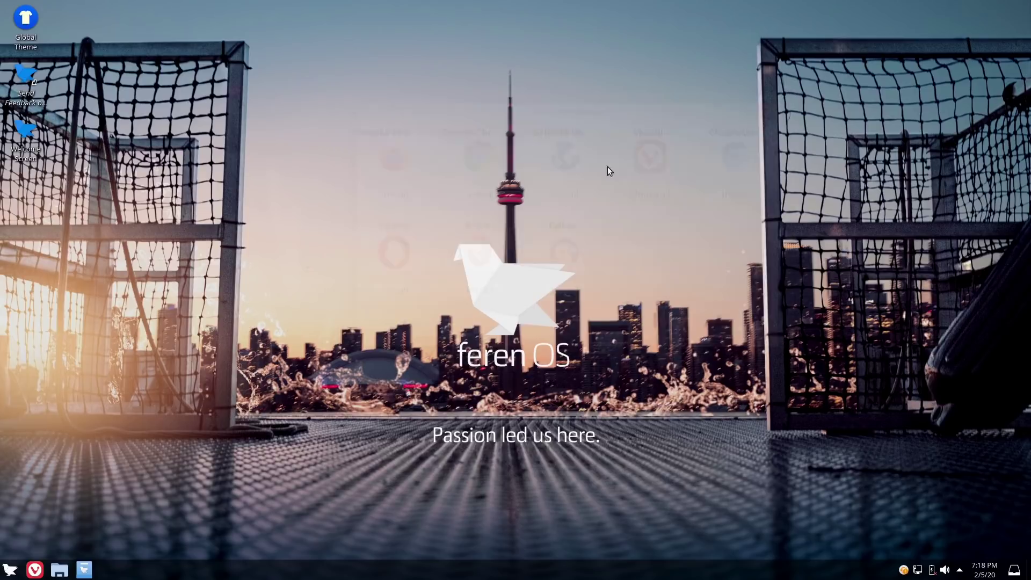
- Open Global Theme from the desktop, browse the available themes and layouts, and close it
{"action": "left_click", "coordinate": [19, 30]}
{"action": "double_click", "coordinate": [23, 19]}
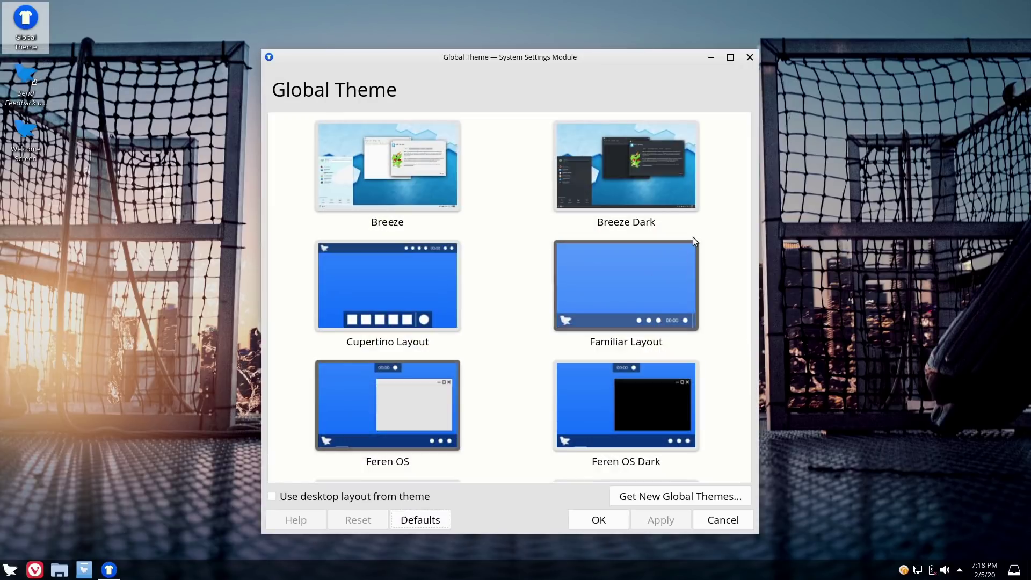
{"action": "left_click_drag", "start_coordinate": [750, 215], "coordinate": [726, 323]}
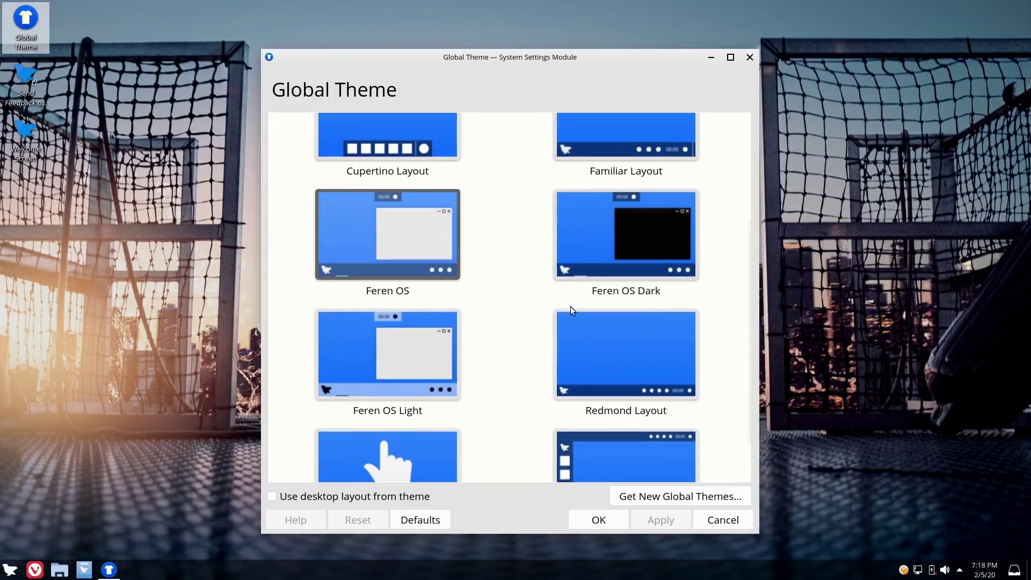
{"action": "left_click_drag", "start_coordinate": [748, 303], "coordinate": [744, 127]}
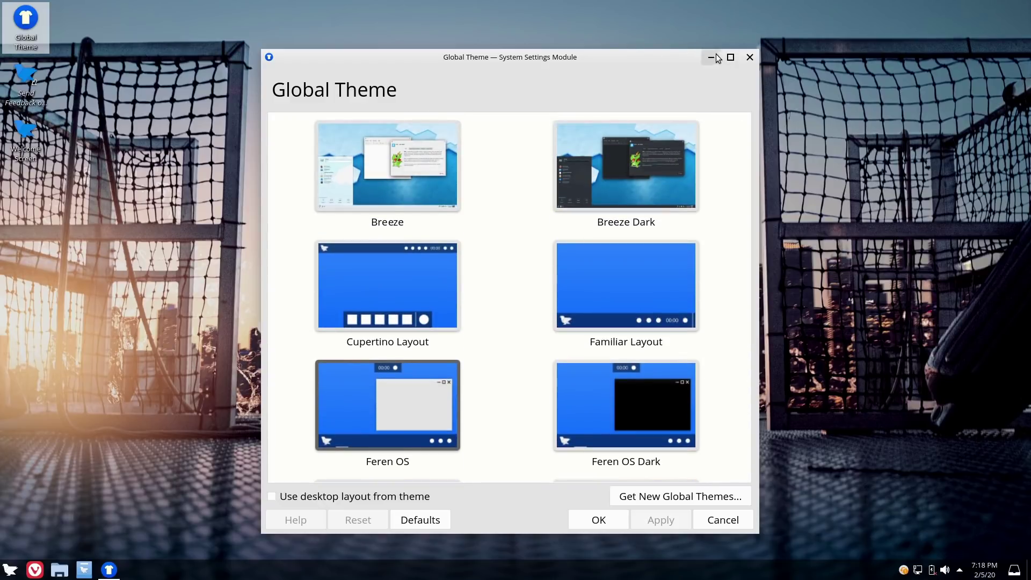
{"action": "left_click", "coordinate": [751, 57]}
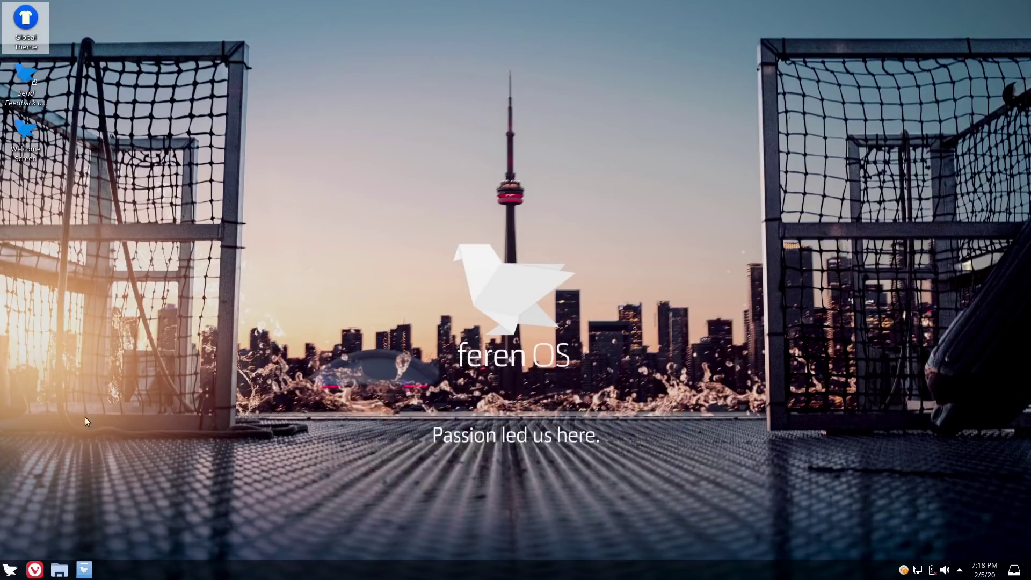
- Examine the preinstalled applications in the application menu's alphabetical list, from the most used entries down to the Update Manager
{"action": "left_click", "coordinate": [10, 571]}
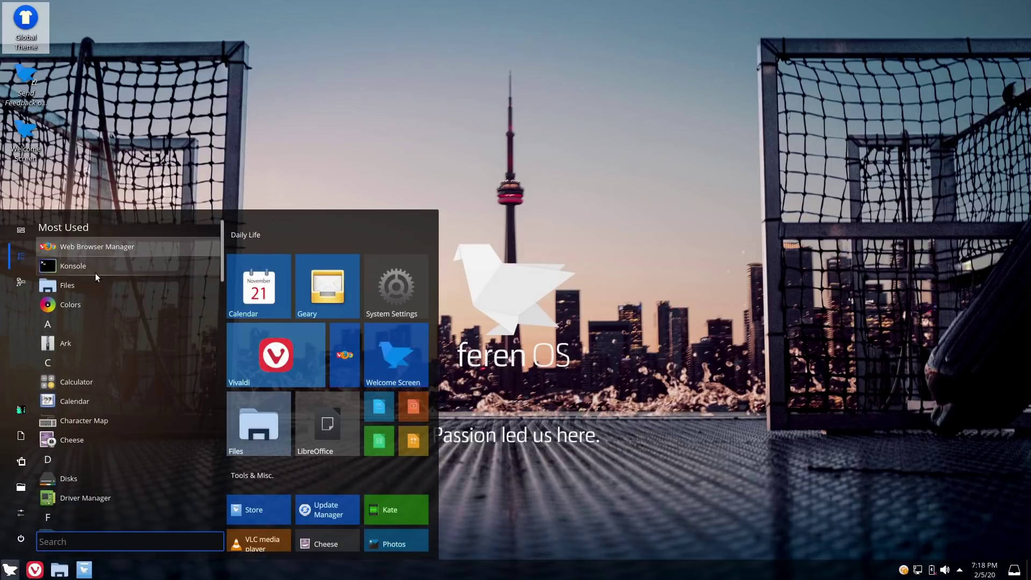
{"action": "scroll", "coordinate": [107, 384], "scroll_direction": "down", "scroll_amount": 1}
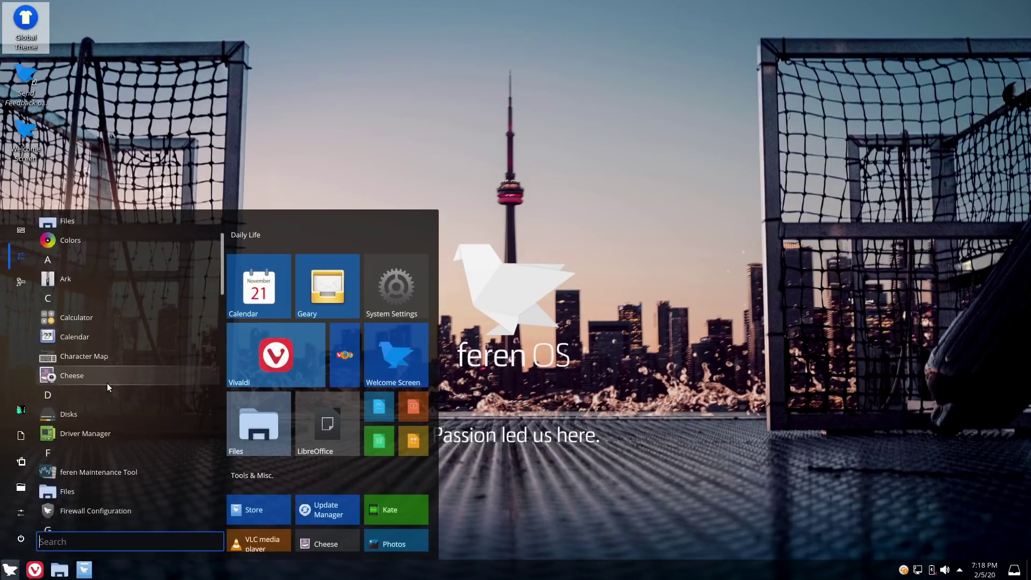
{"action": "scroll", "coordinate": [108, 383], "scroll_direction": "down", "scroll_amount": 1}
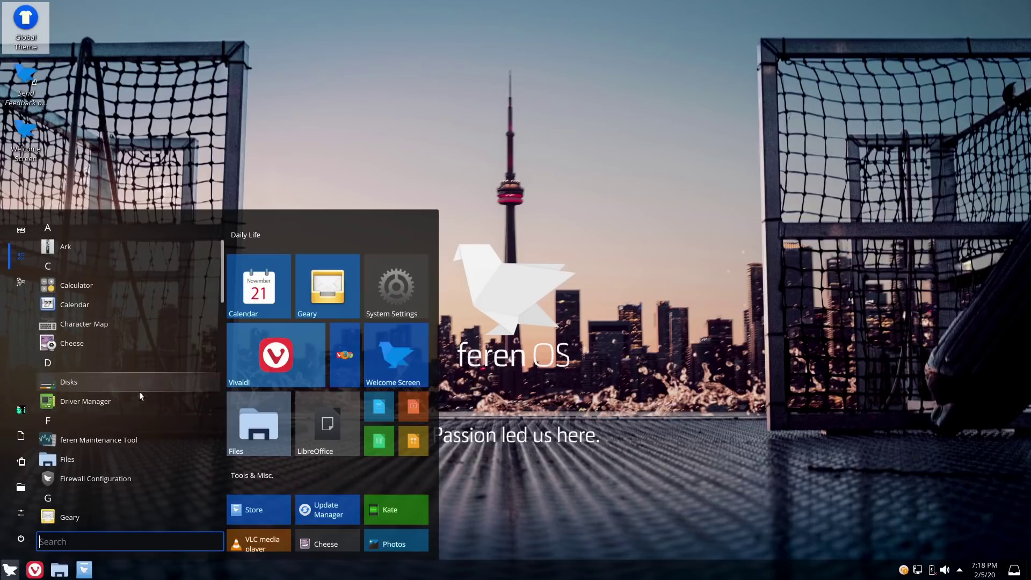
{"action": "scroll", "coordinate": [135, 424], "scroll_direction": "down", "scroll_amount": 2}
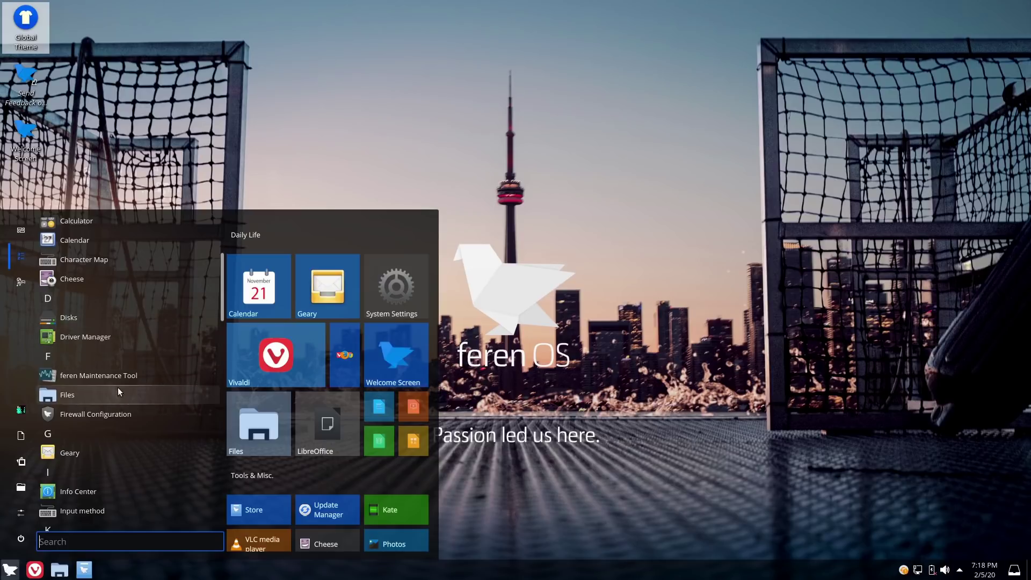
{"action": "scroll", "coordinate": [124, 462], "scroll_direction": "down", "scroll_amount": 4}
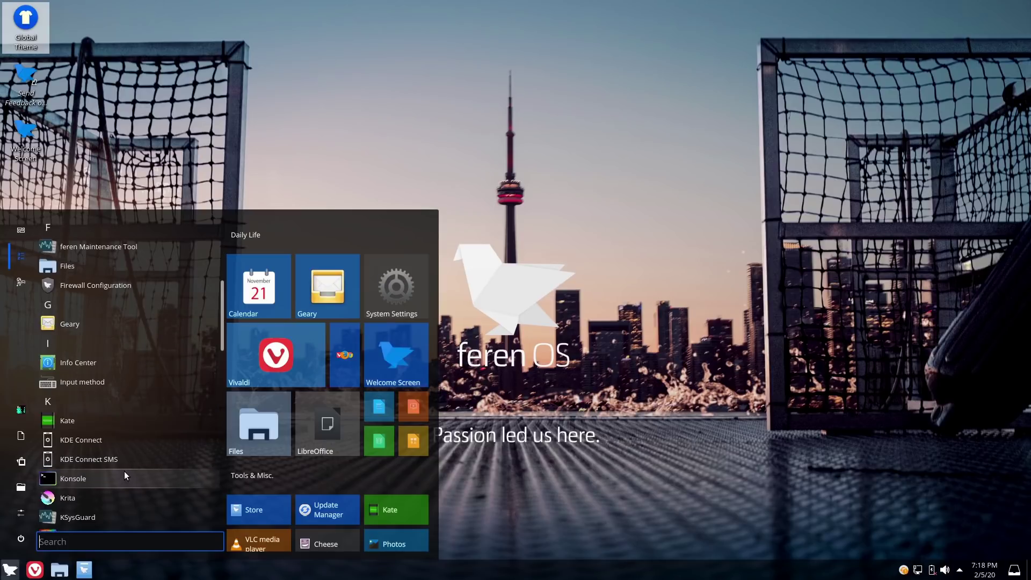
{"action": "scroll", "coordinate": [124, 474], "scroll_direction": "down", "scroll_amount": 4}
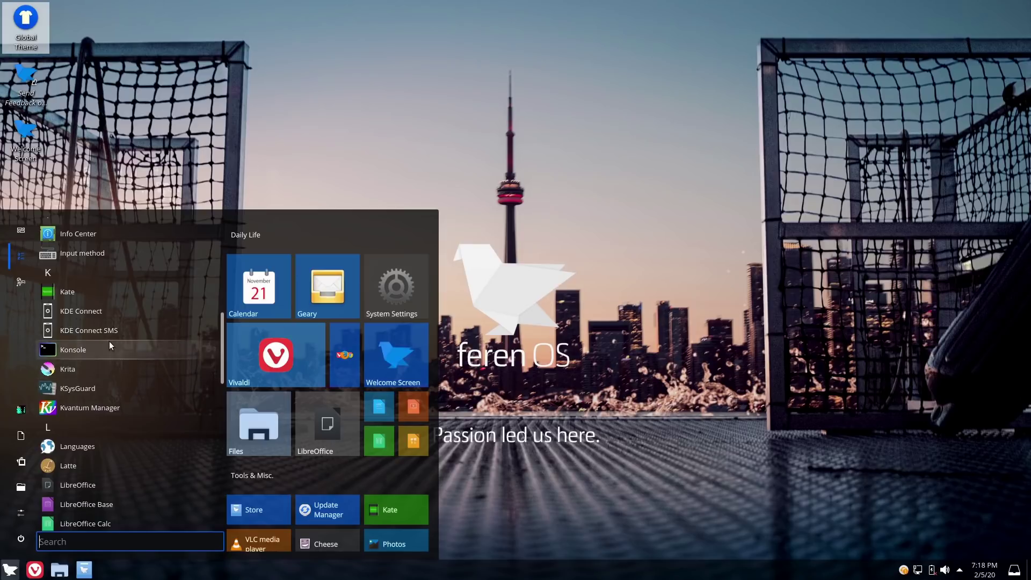
{"action": "scroll", "coordinate": [121, 462], "scroll_direction": "down", "scroll_amount": 6}
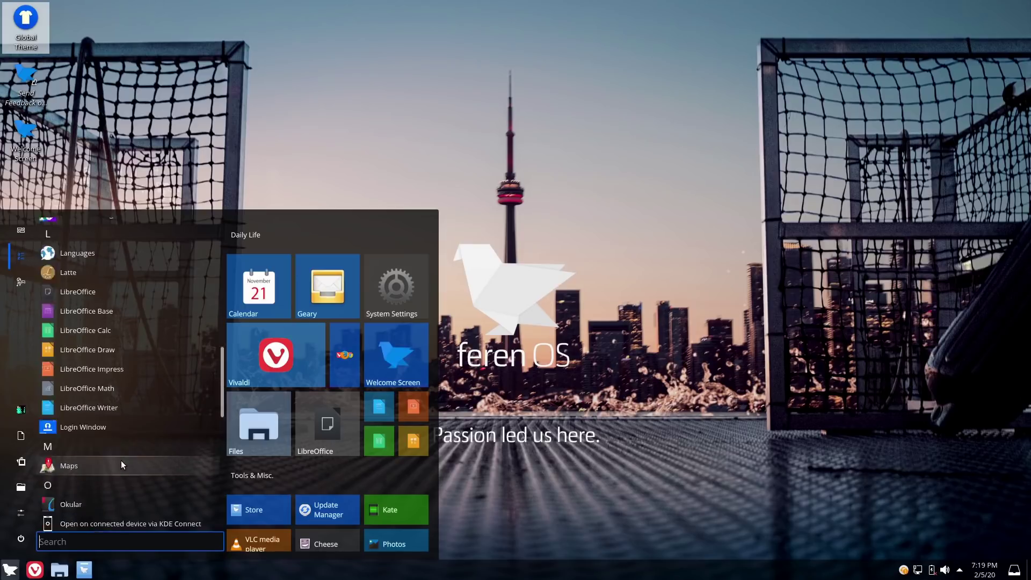
{"action": "scroll", "coordinate": [134, 349], "scroll_direction": "down", "scroll_amount": 5}
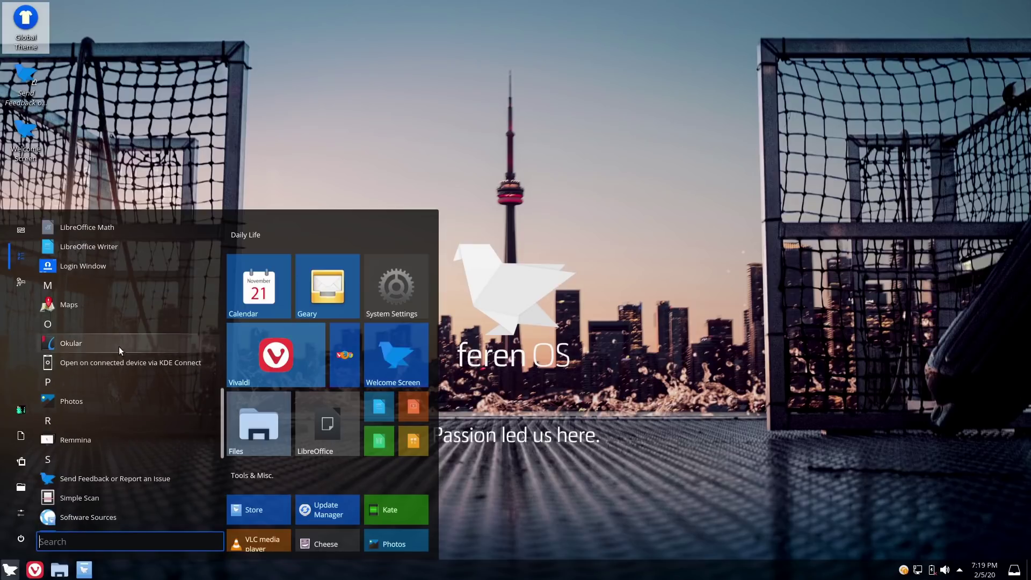
{"action": "scroll", "coordinate": [128, 417], "scroll_direction": "down", "scroll_amount": 4}
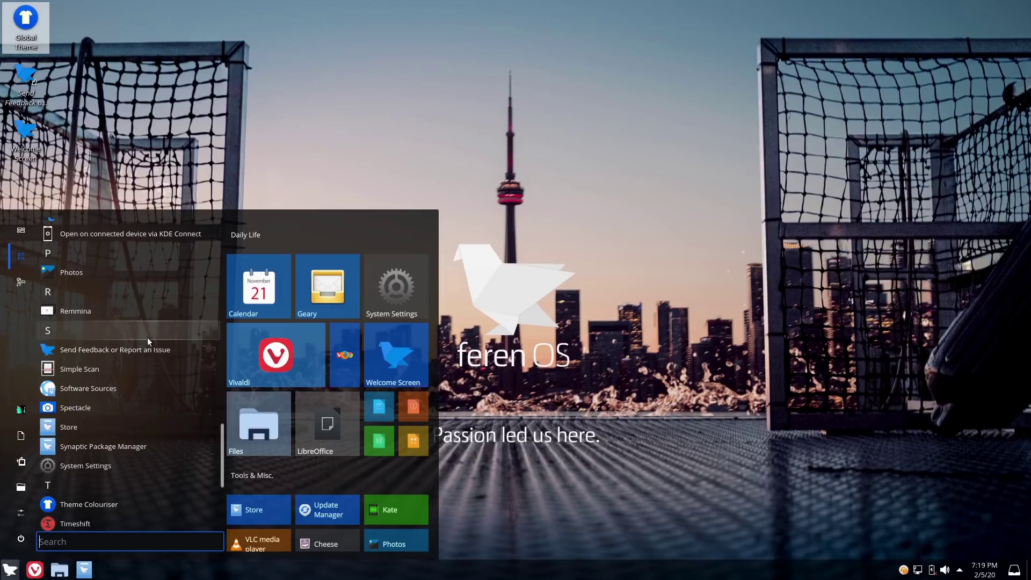
{"action": "scroll", "coordinate": [105, 435], "scroll_direction": "down", "scroll_amount": 2}
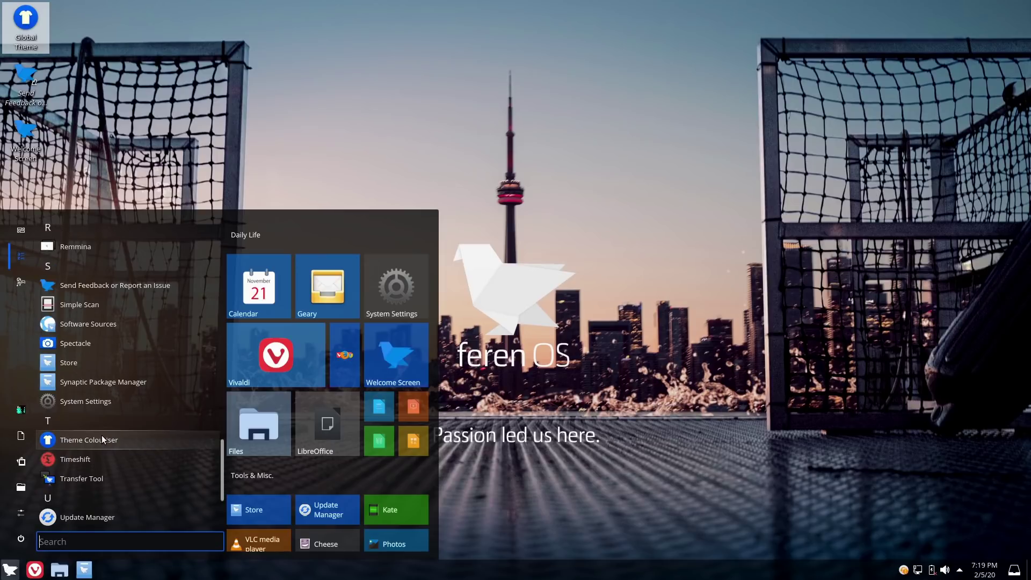
- Open the Theme Colouriser and choose to apply an existing theme colourisation
{"action": "left_click", "coordinate": [119, 443]}
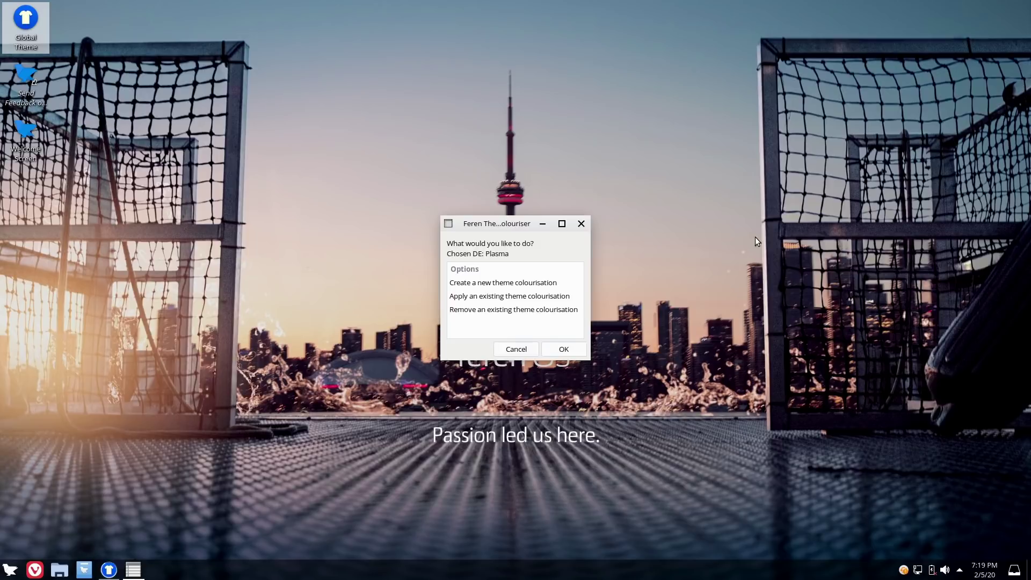
{"action": "left_click", "coordinate": [498, 296]}
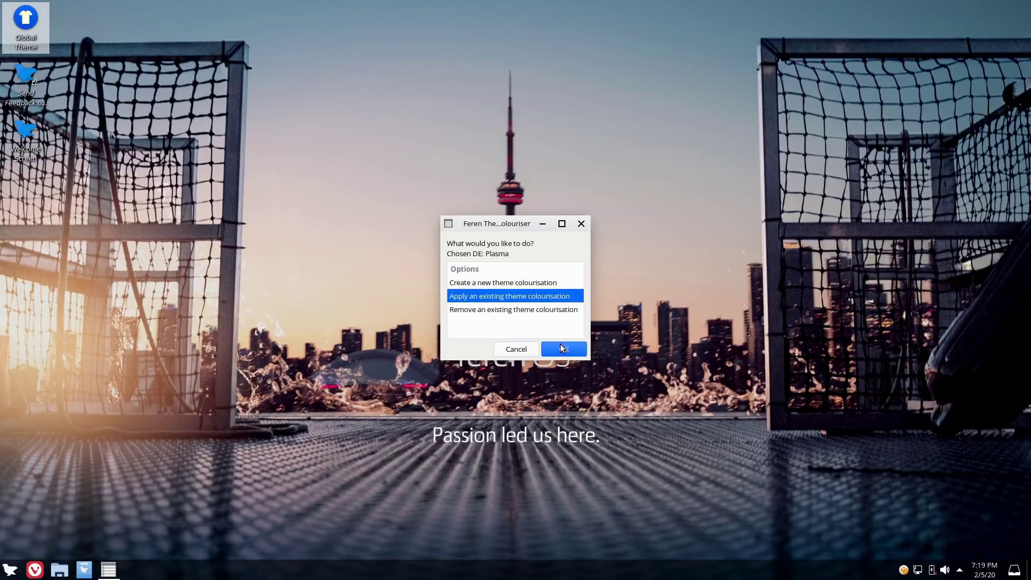
{"action": "left_click", "coordinate": [560, 348]}
- Look through the supported themes from FerenPink to FerenRedDark and cancel out of the Theme Colouriser without applying one
{"action": "scroll", "coordinate": [515, 301], "scroll_direction": "down", "scroll_amount": 2}
{"action": "scroll", "coordinate": [517, 305], "scroll_direction": "down", "scroll_amount": 3}
{"action": "left_click", "coordinate": [510, 314]}
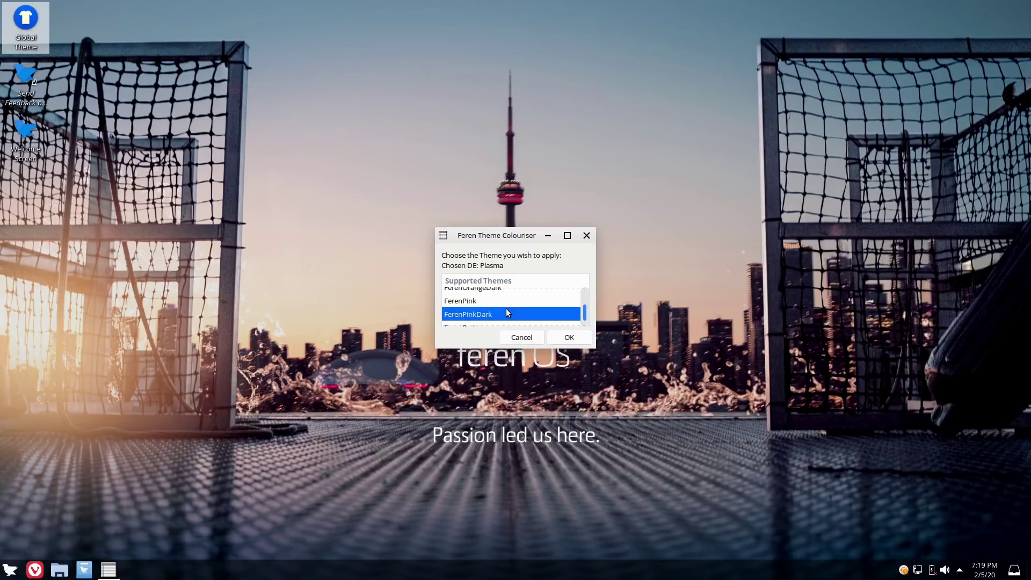
{"action": "left_click", "coordinate": [492, 301]}
{"action": "left_click", "coordinate": [491, 313]}
{"action": "scroll", "coordinate": [492, 308], "scroll_direction": "down", "scroll_amount": 1}
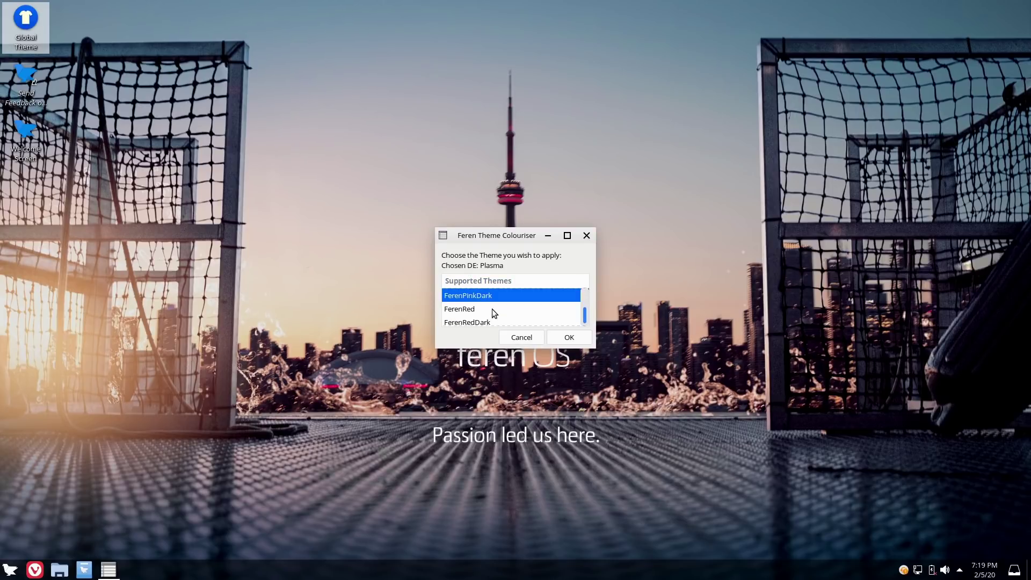
{"action": "left_click", "coordinate": [487, 307]}
{"action": "left_click", "coordinate": [487, 321]}
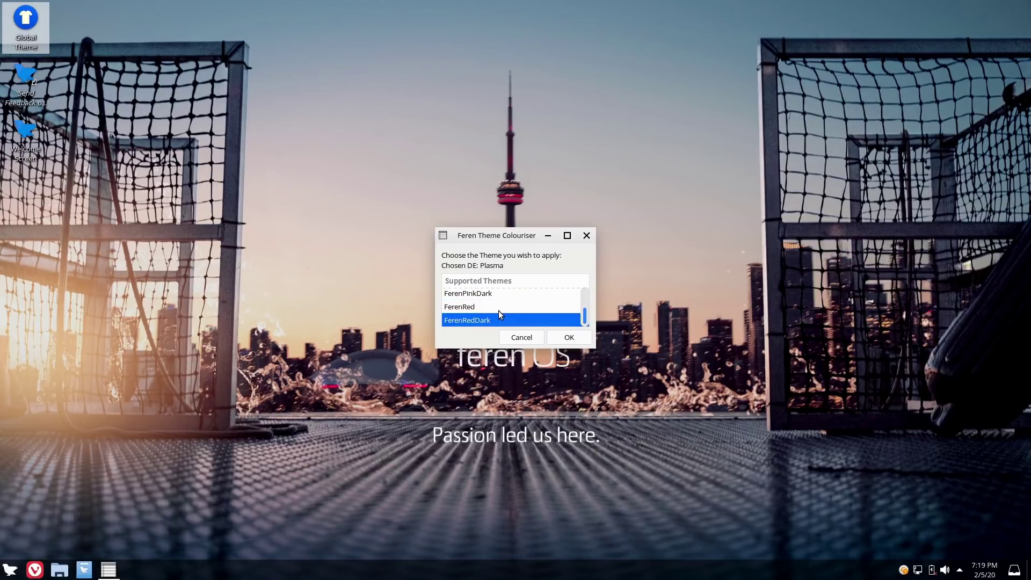
{"action": "left_click", "coordinate": [521, 338]}
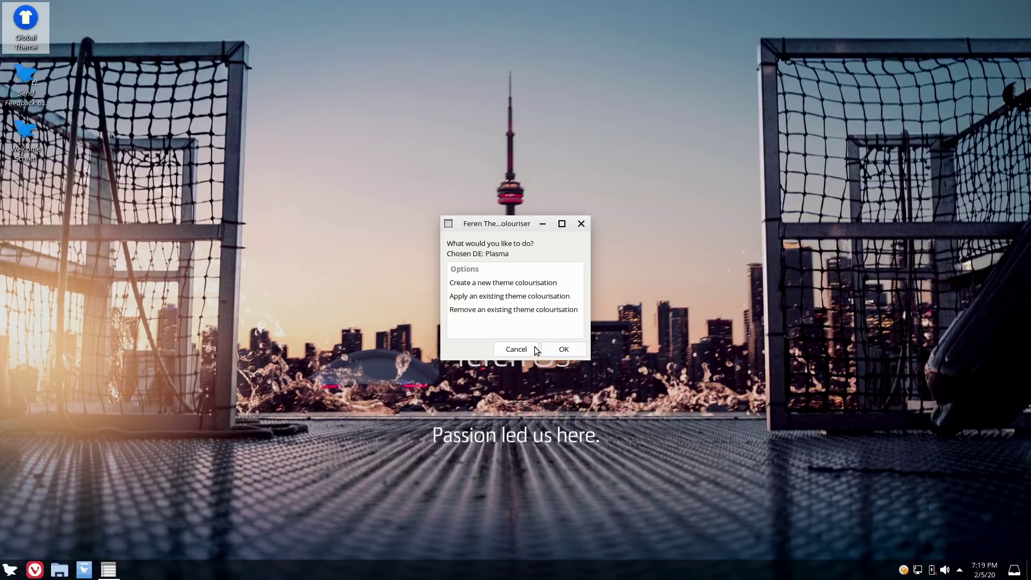
{"action": "left_click", "coordinate": [565, 348]}
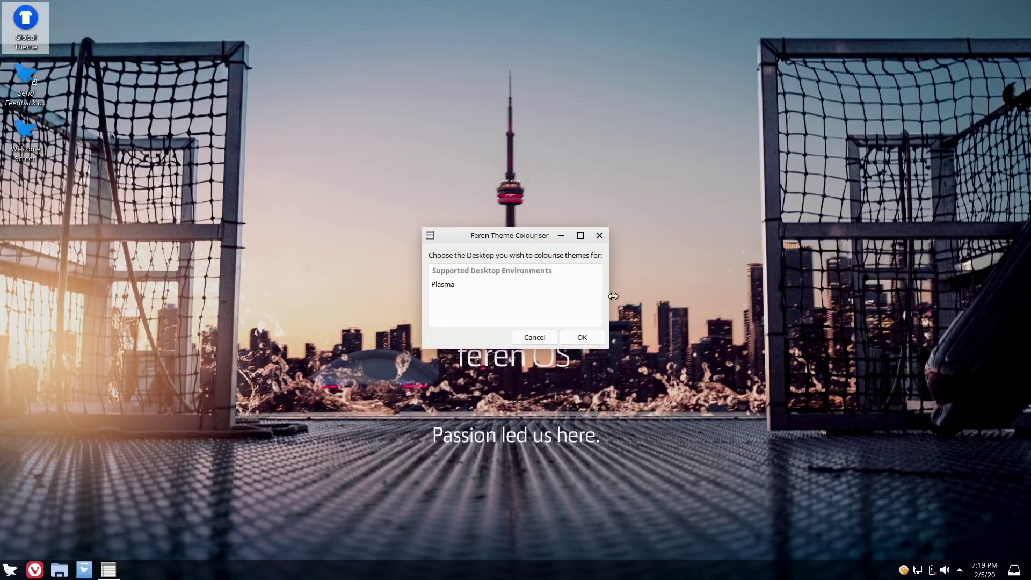
{"action": "left_click", "coordinate": [549, 339]}
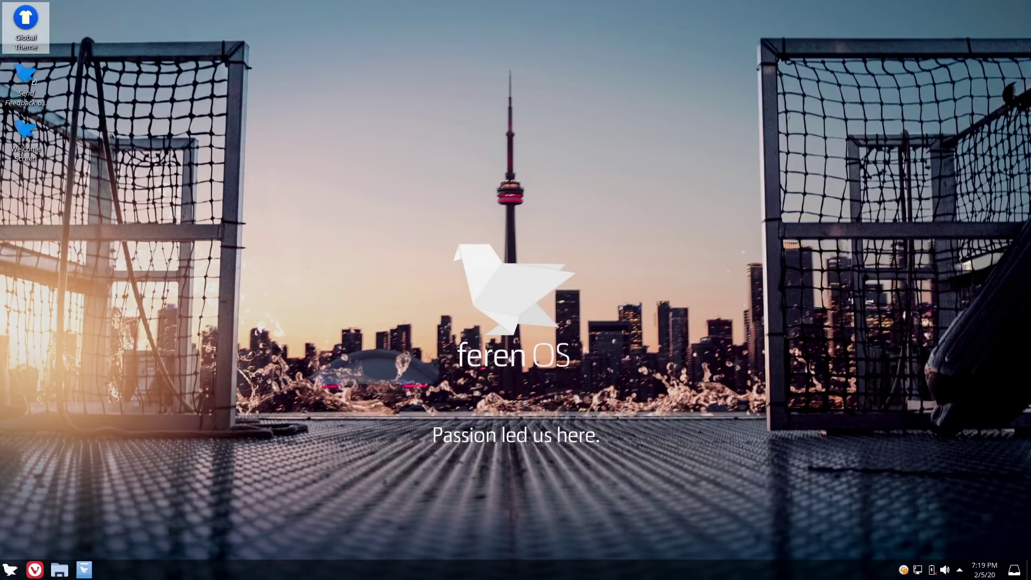
{"action": "left_click", "coordinate": [10, 570]}
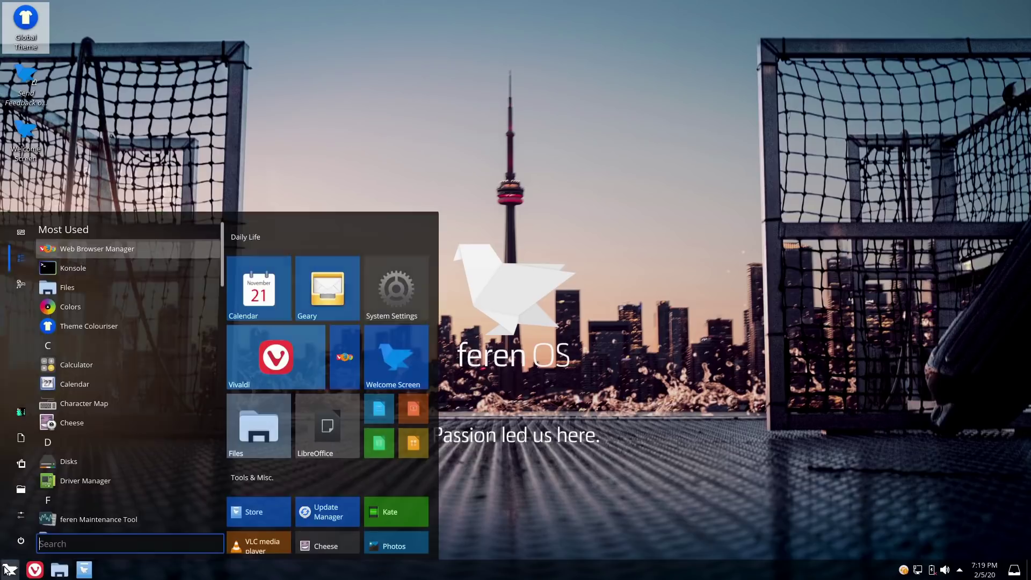
{"action": "left_click", "coordinate": [652, 211]}
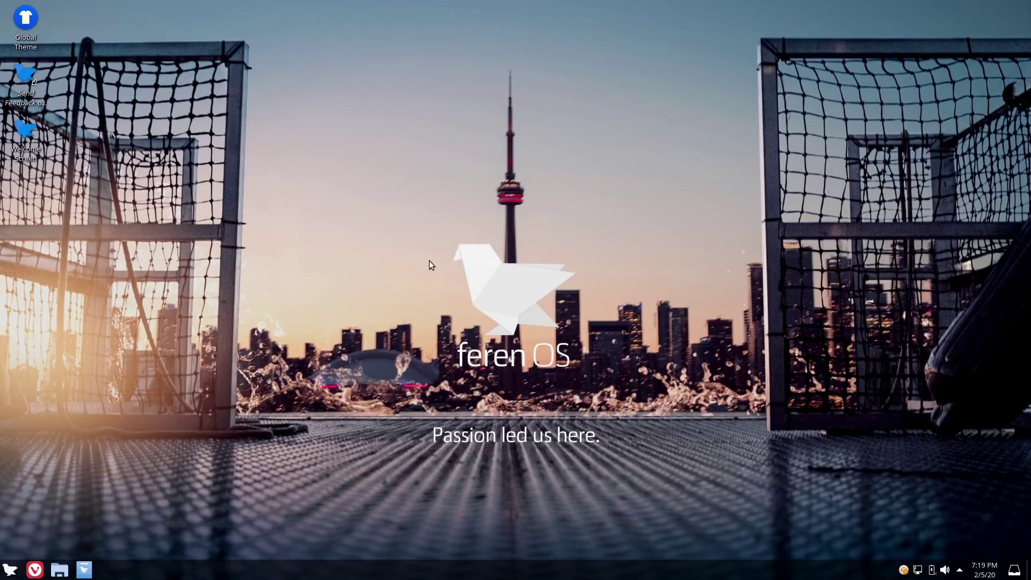
{"action": "left_click", "coordinate": [9, 569]}
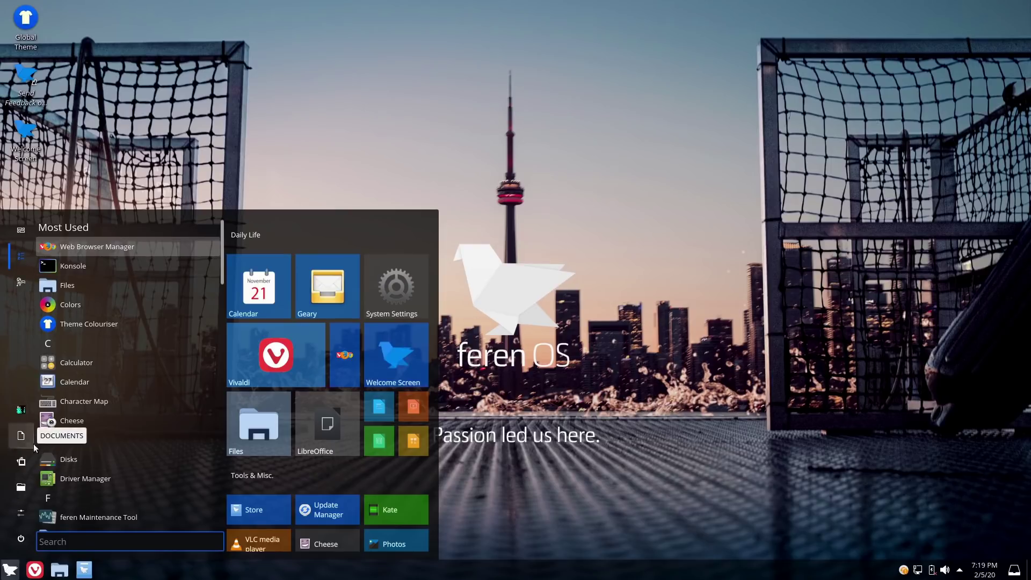
{"action": "left_click", "coordinate": [9, 573]}
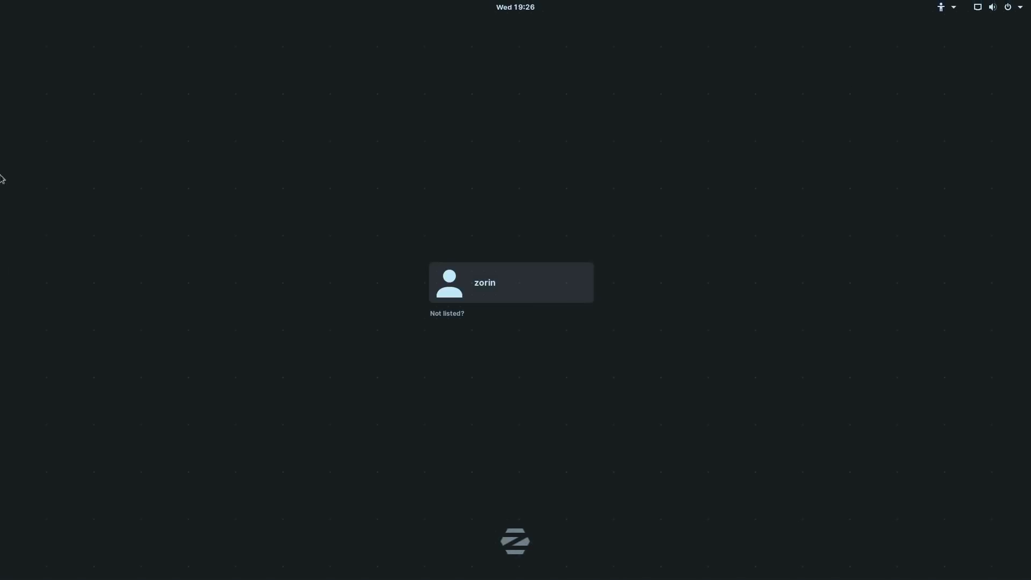
- View the session choices for the zorin account, keep Zorin Desktop, enter the account password and sign in
{"action": "left_click", "coordinate": [486, 289]}
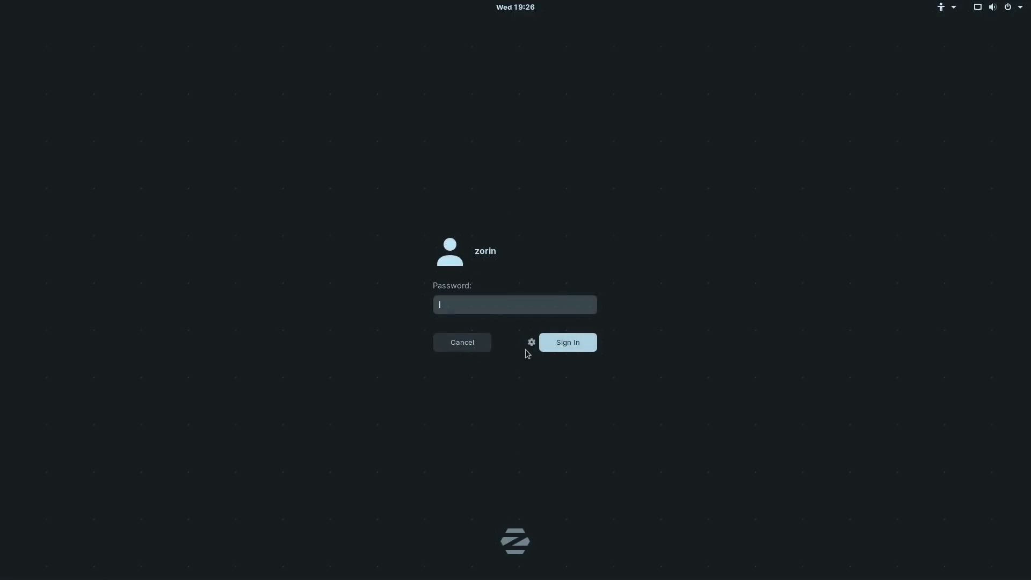
{"action": "left_click", "coordinate": [532, 342]}
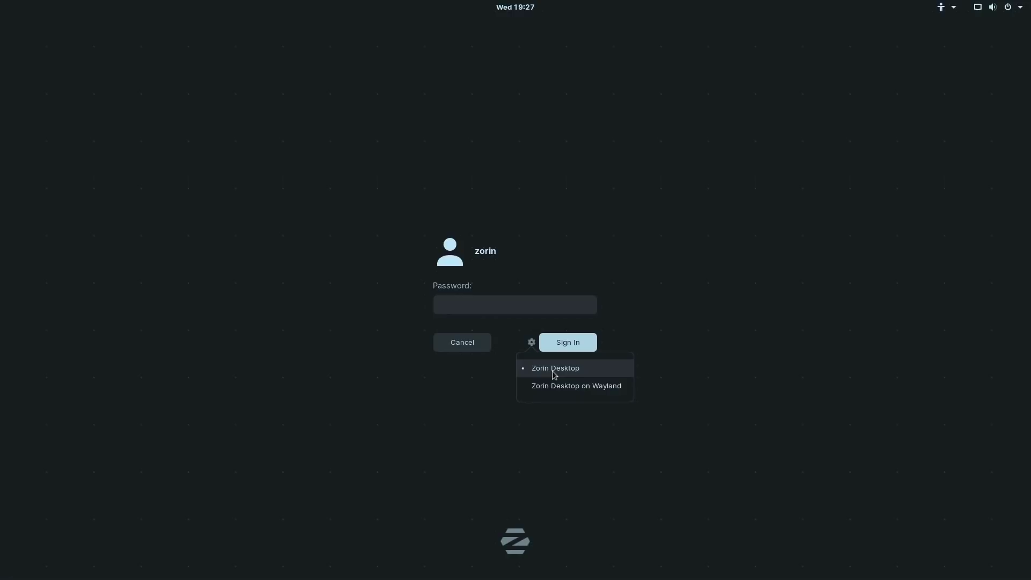
{"action": "left_click", "coordinate": [552, 305]}
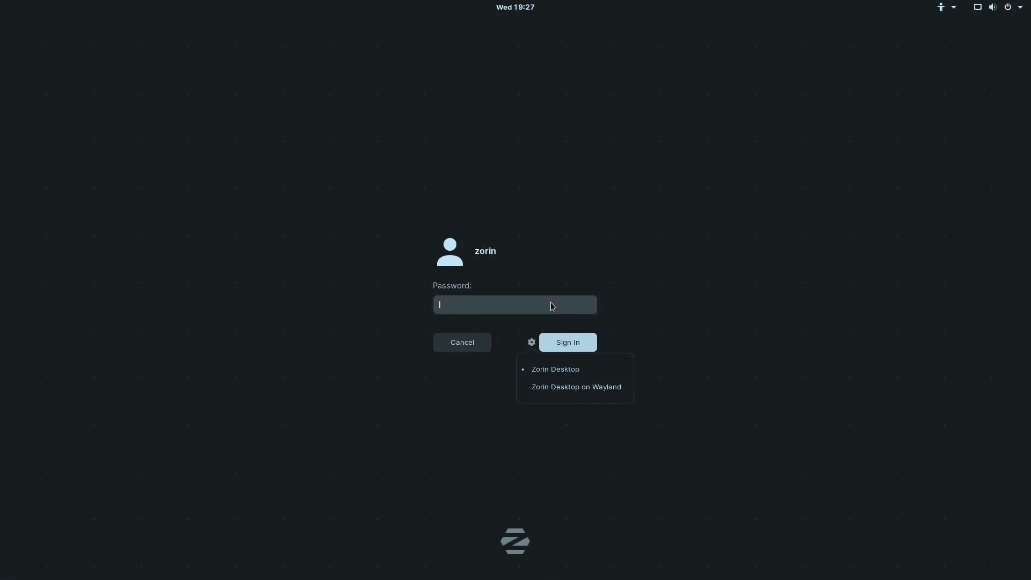
{"action": "type", "text": "•••"}
{"action": "left_click", "coordinate": [572, 344]}
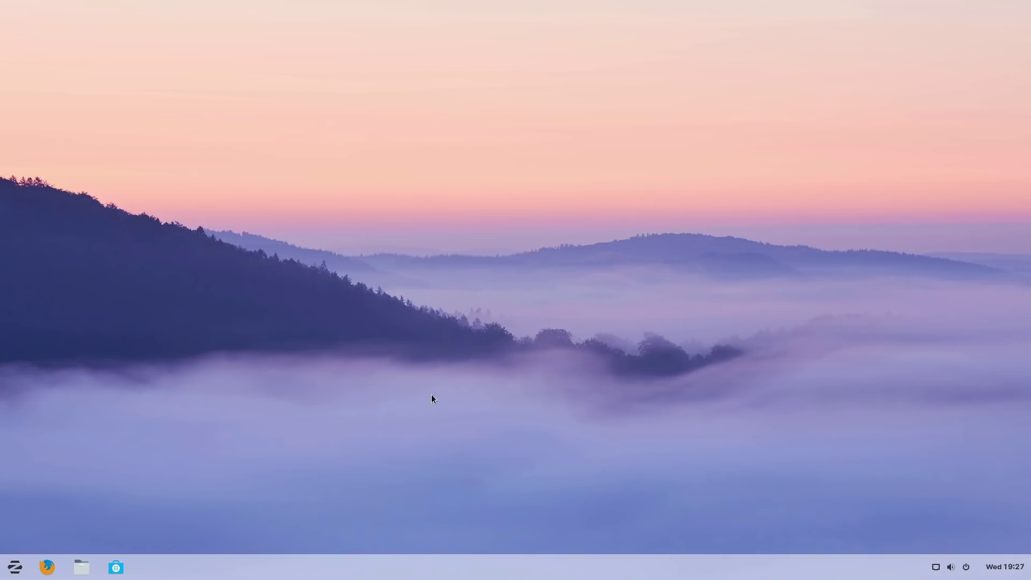
- Search the application menu for "set" and open Zorin Appearance
{"action": "left_click", "coordinate": [15, 570]}
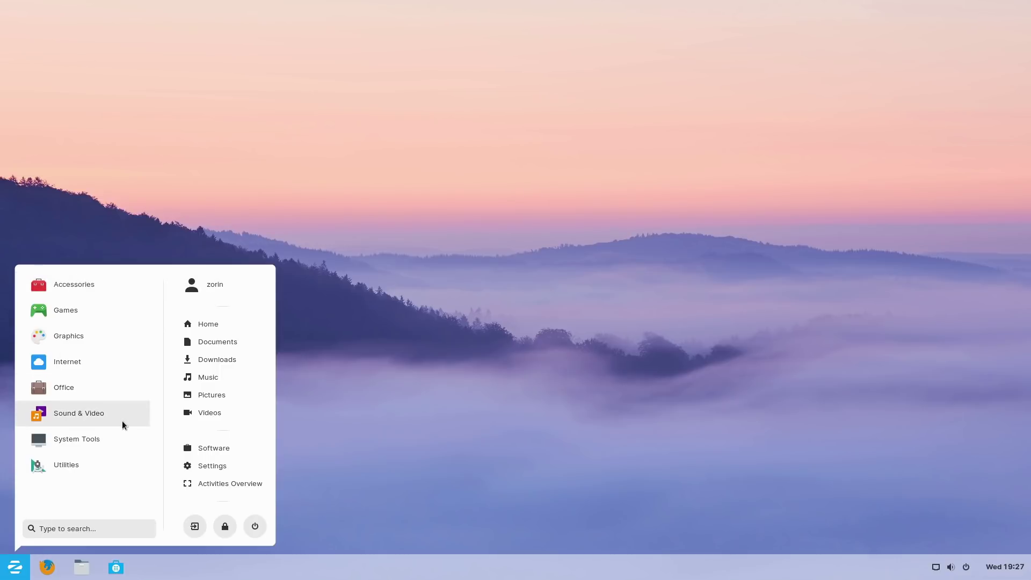
{"action": "type", "text": "wel"}
{"action": "key", "text": "BackSpace"}
{"action": "key", "text": "BackSpace"}
{"action": "key", "text": "BackSpace"}
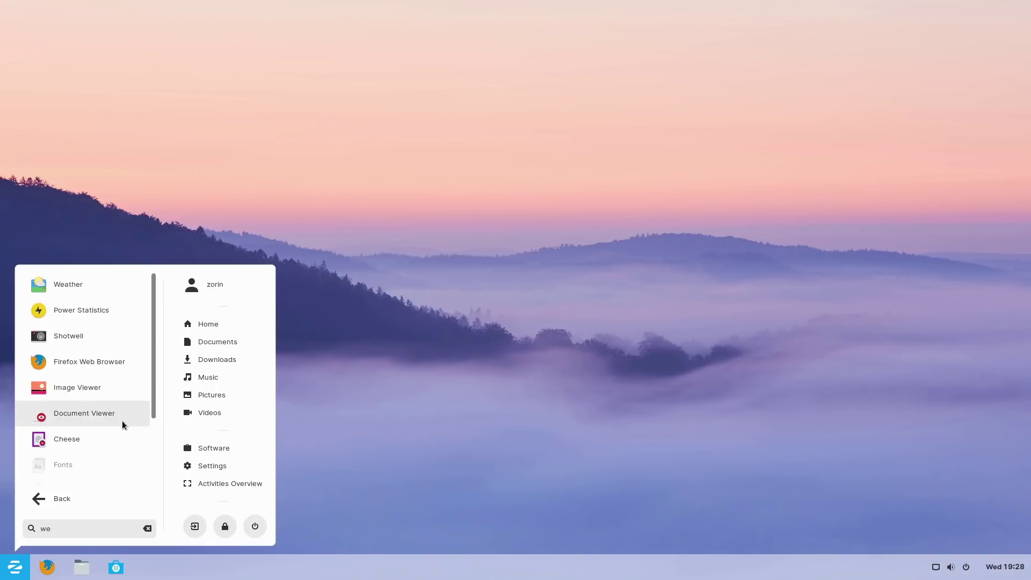
{"action": "type", "text": "set"}
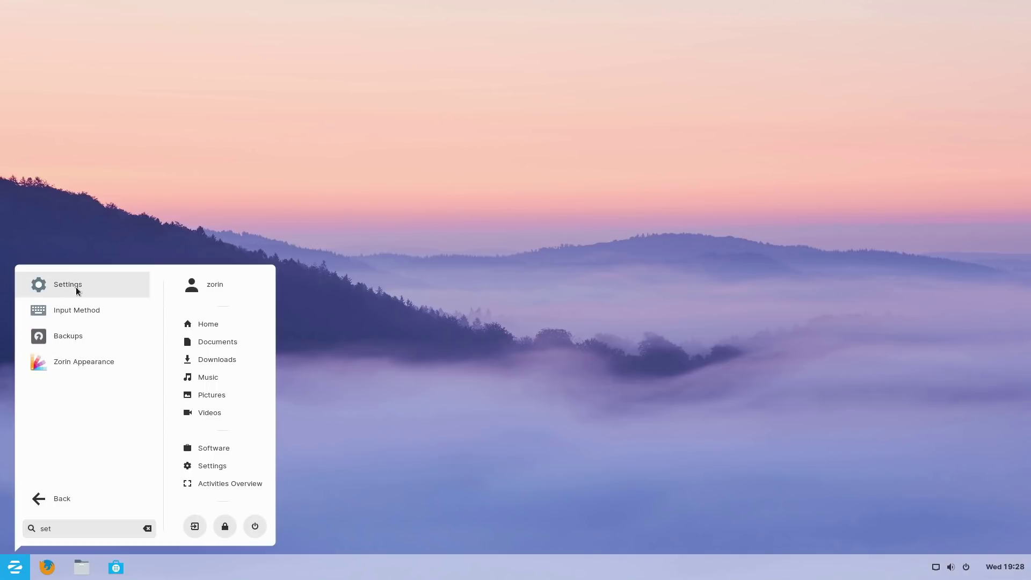
{"action": "left_click", "coordinate": [59, 361]}
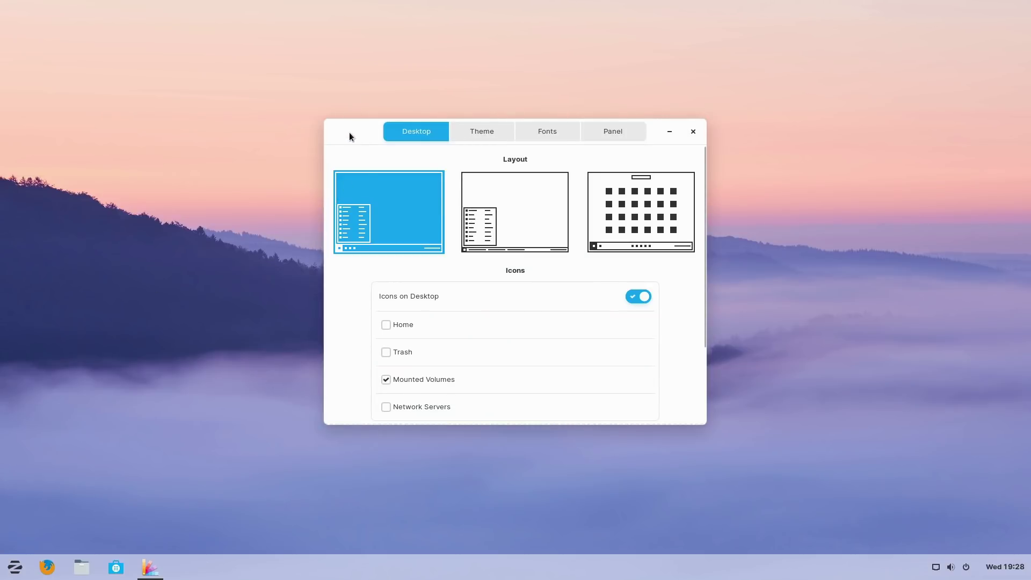
- Switch the desktop layout to the middle option with the thin, labelled taskbar, viewing the application menu before and after the change
{"action": "left_click", "coordinate": [17, 565]}
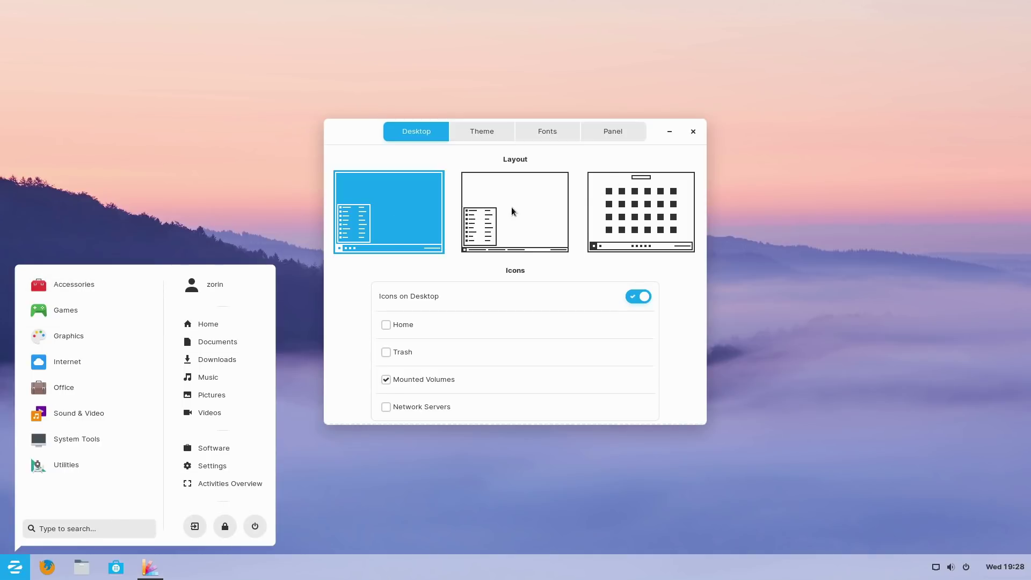
{"action": "left_click", "coordinate": [527, 222]}
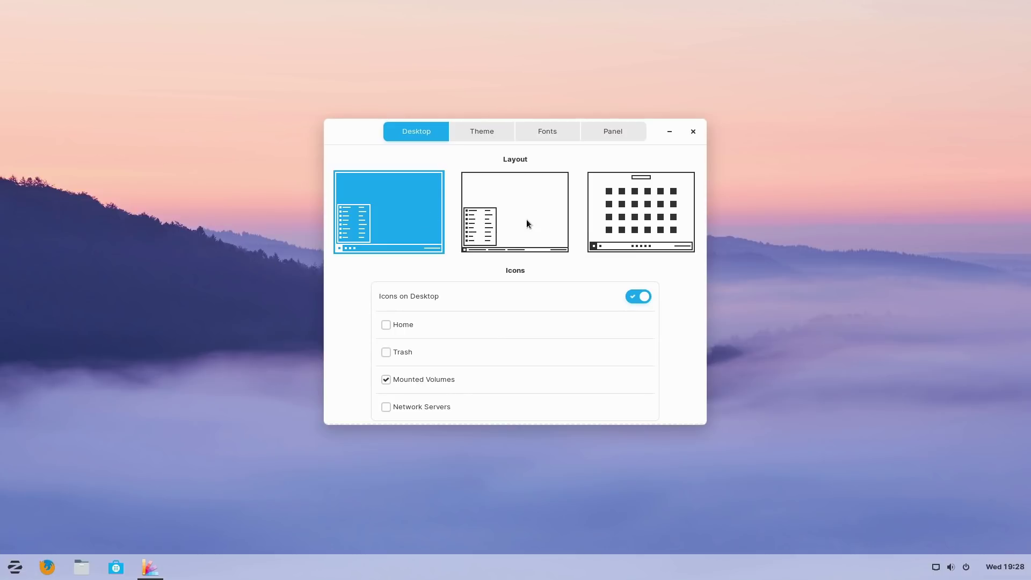
{"action": "left_click", "coordinate": [527, 221]}
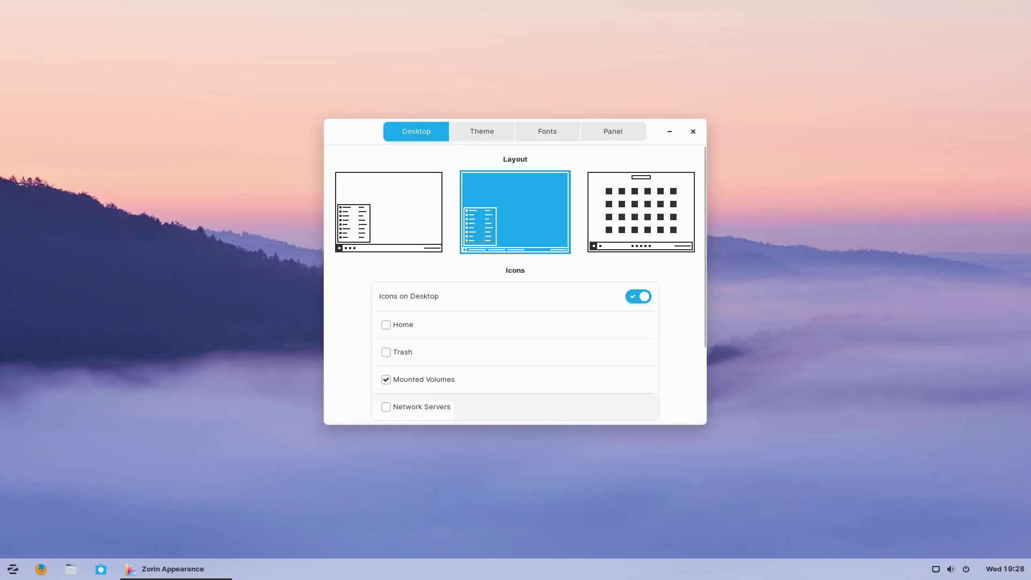
{"action": "left_click", "coordinate": [12, 569]}
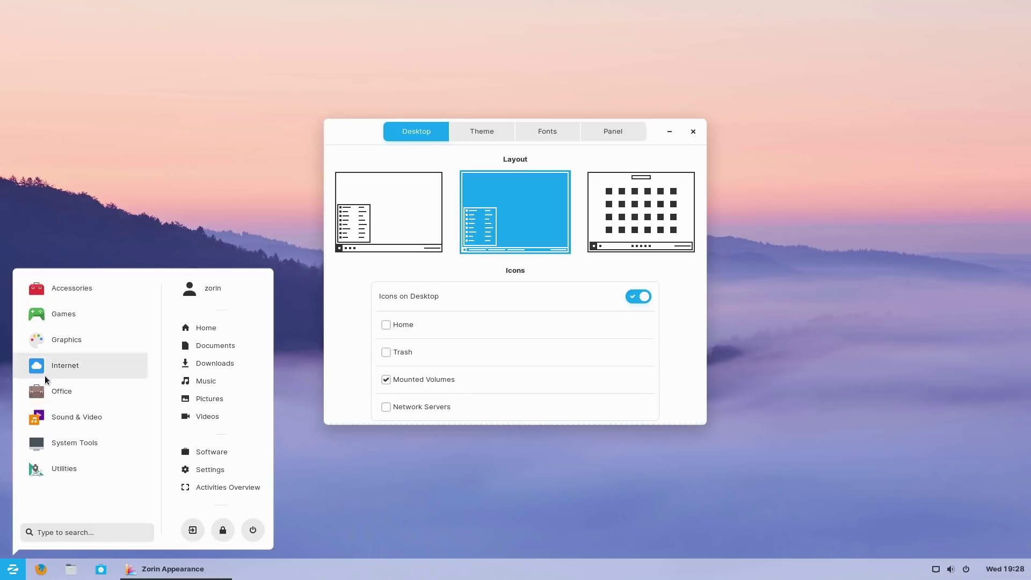
{"action": "left_click", "coordinate": [399, 269]}
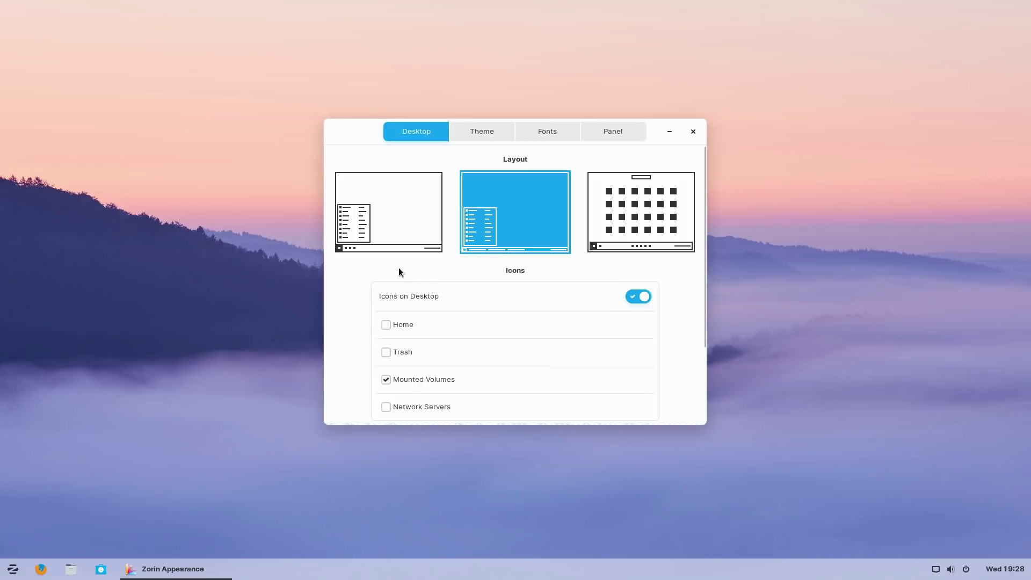
- Compare the three desktop layouts, viewing the full-screen application grid of the third, and settle on the first layout with the icon-only taskbar
{"action": "left_click", "coordinate": [392, 213]}
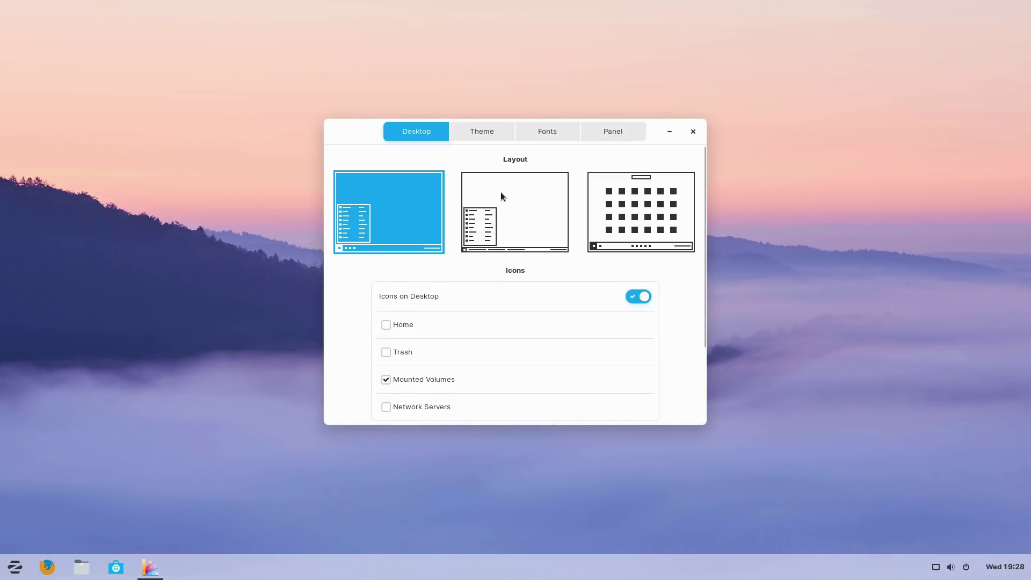
{"action": "left_click", "coordinate": [514, 210]}
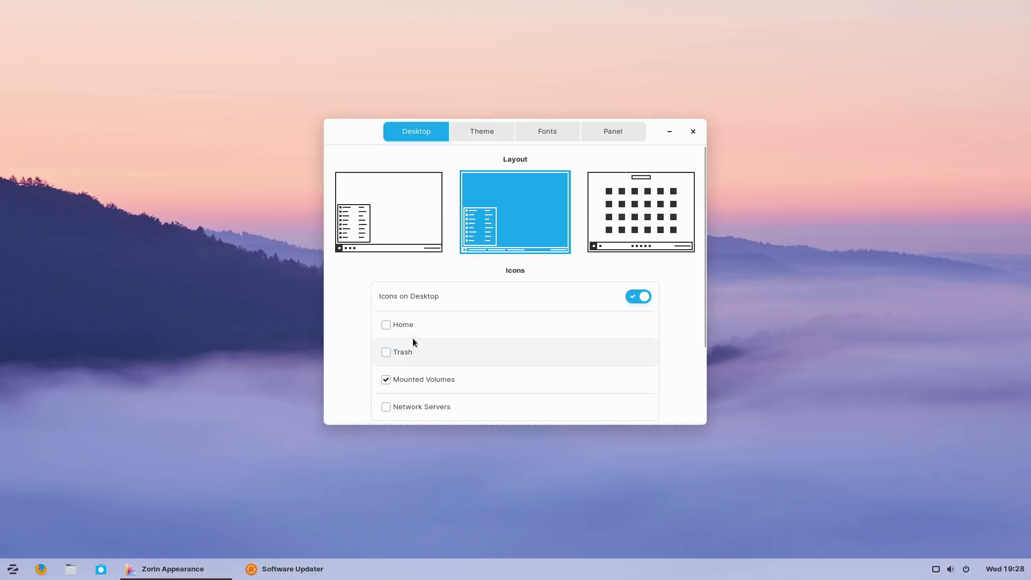
{"action": "left_click", "coordinate": [615, 215]}
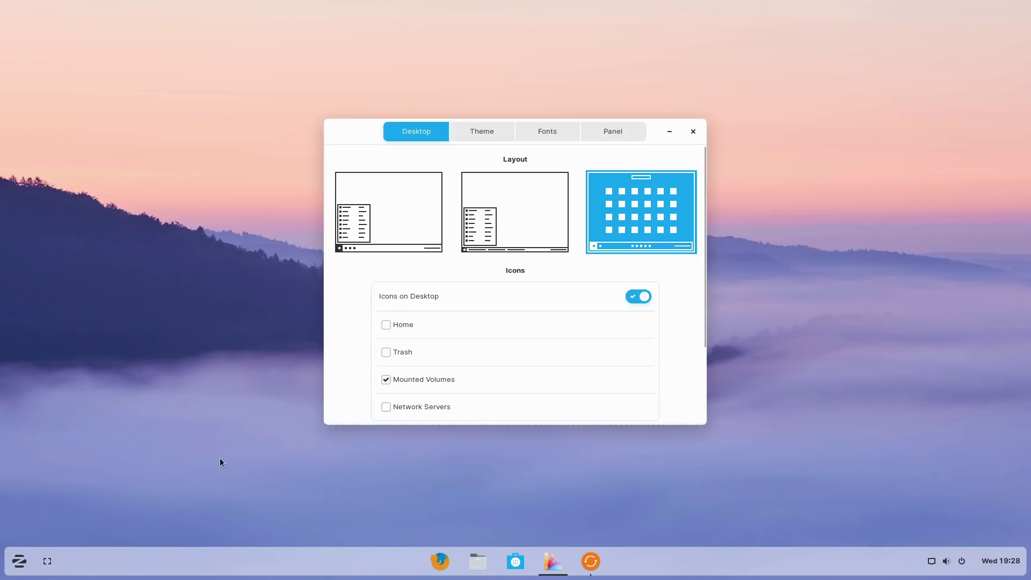
{"action": "left_click", "coordinate": [20, 561]}
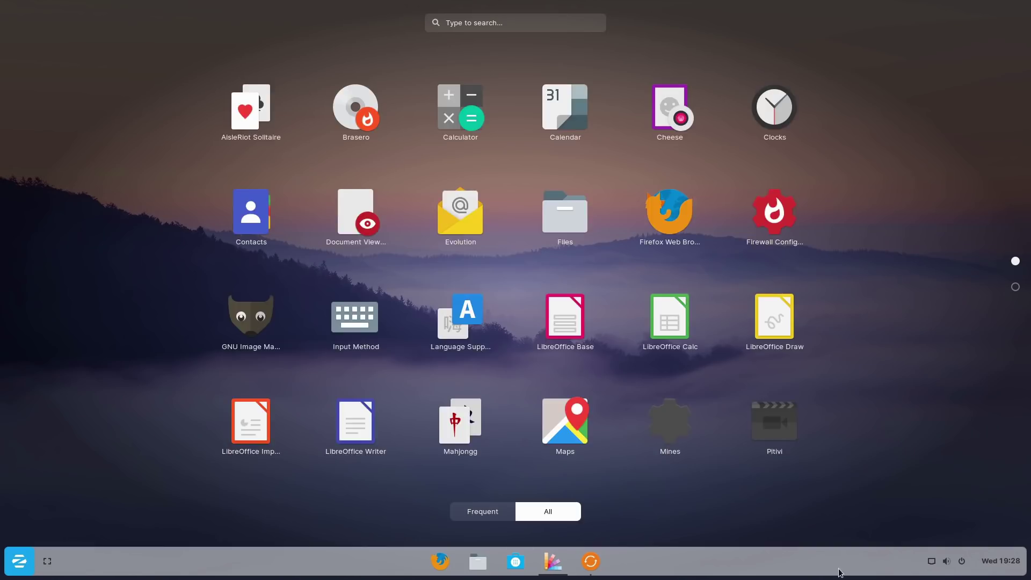
{"action": "left_click", "coordinate": [21, 561]}
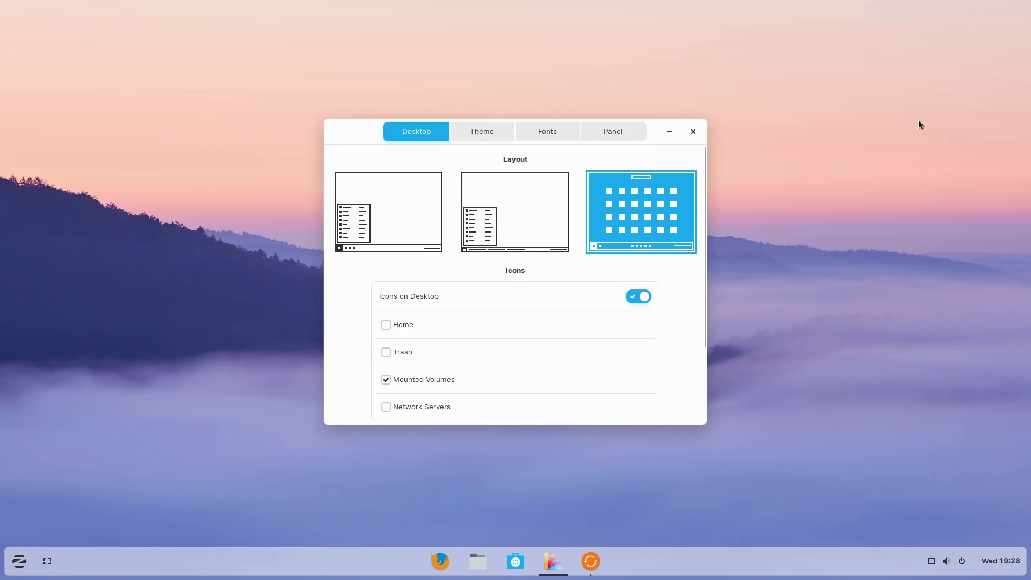
{"action": "left_click", "coordinate": [398, 206]}
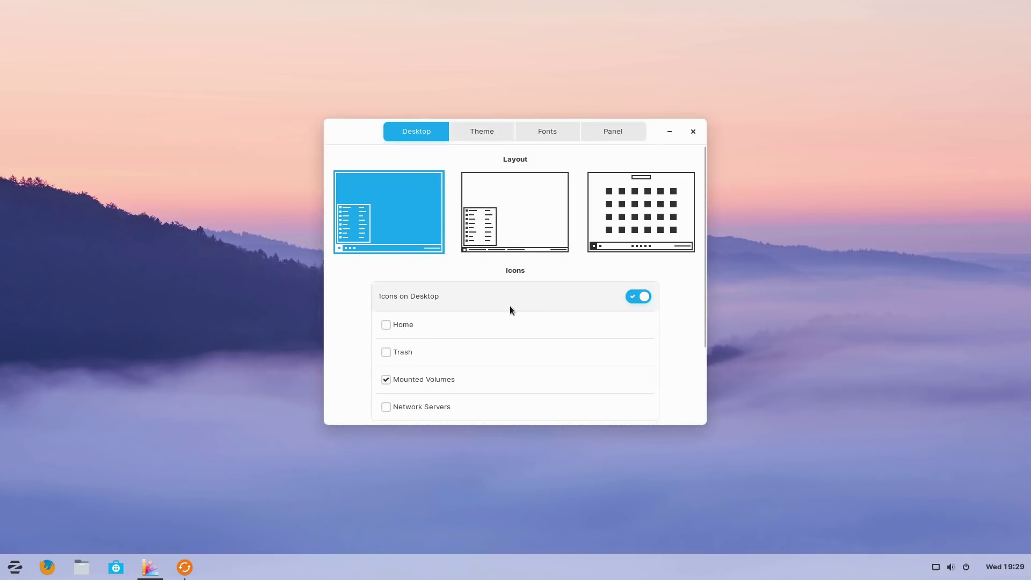
- Show the Home and Trash icons on the desktop, switching Icons on Desktop off and on again in between
{"action": "left_click", "coordinate": [386, 325]}
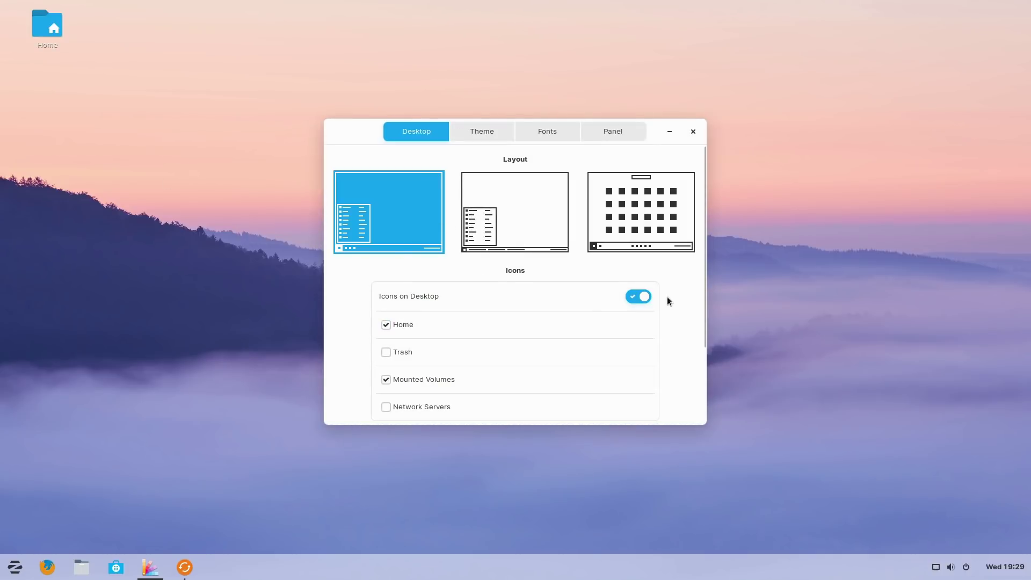
{"action": "left_click", "coordinate": [641, 298]}
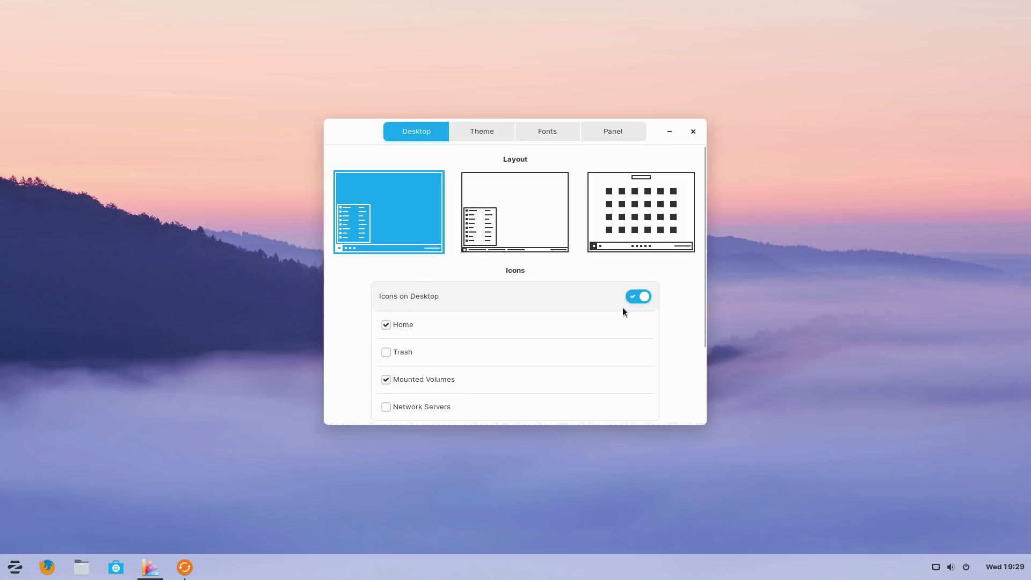
{"action": "left_click", "coordinate": [387, 353]}
- Try the titlebar buttons on the Left and return them to the Right
{"action": "scroll", "coordinate": [486, 348], "scroll_direction": "down", "scroll_amount": 3}
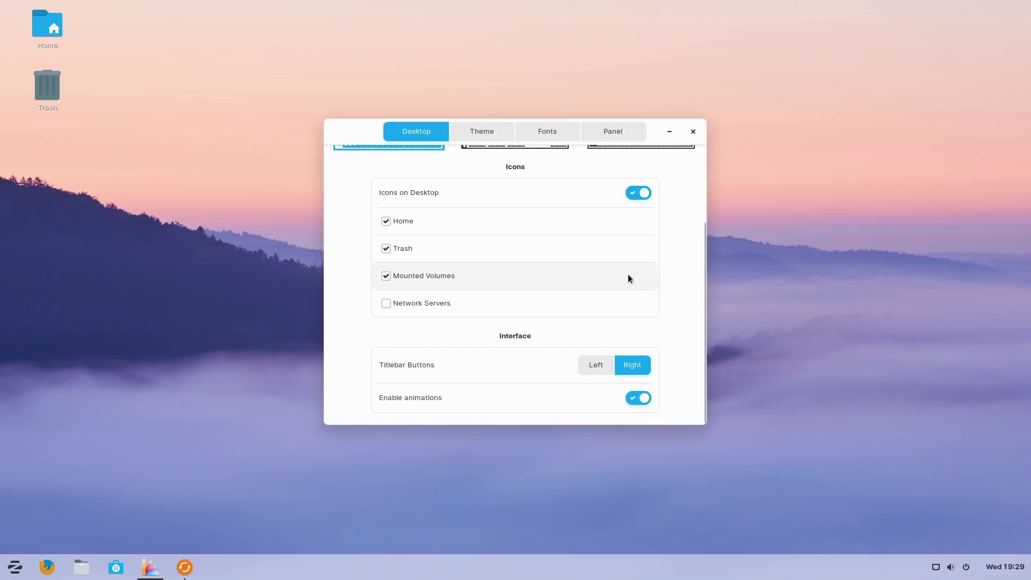
{"action": "left_click", "coordinate": [603, 364]}
{"action": "left_click", "coordinate": [631, 366]}
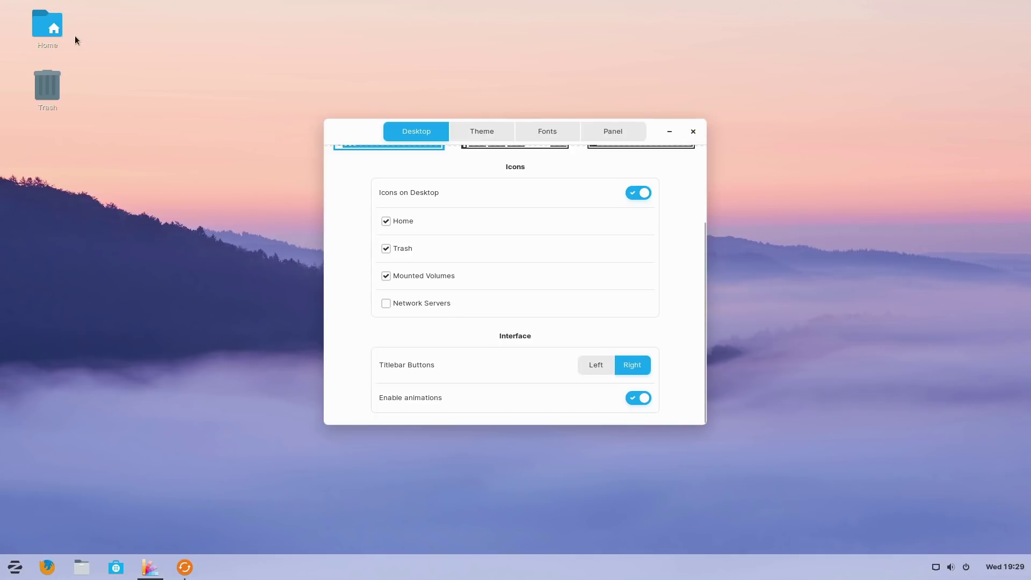
- Open the Home folder from its desktop icon, view its contents and close the file window
{"action": "double_click", "coordinate": [45, 34]}
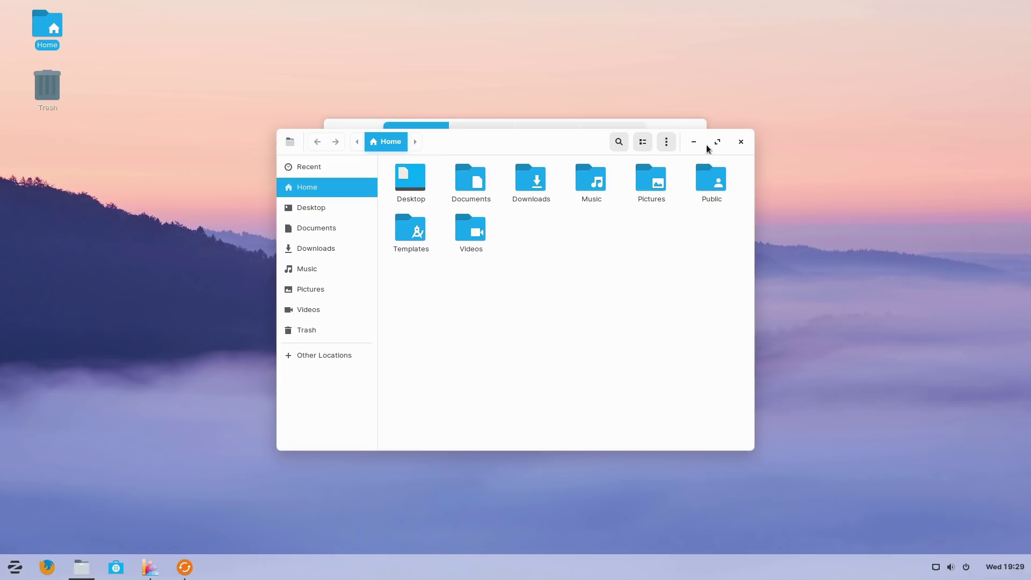
{"action": "left_click", "coordinate": [741, 141]}
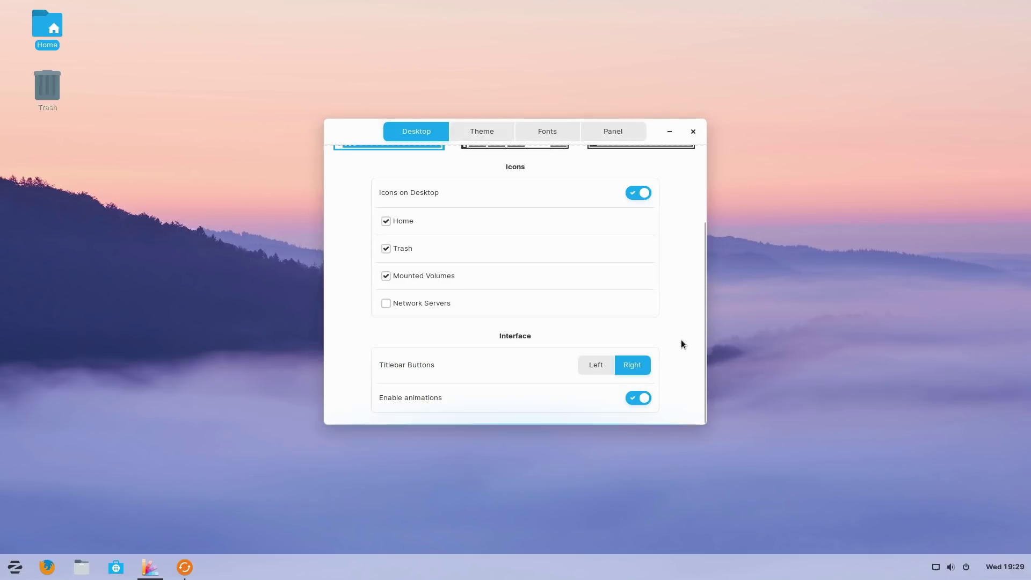
- Try the green, red, orange, purple and grey accent colours in the theme settings, viewing the application menu with red, and settle on green
{"action": "left_click", "coordinate": [491, 129]}
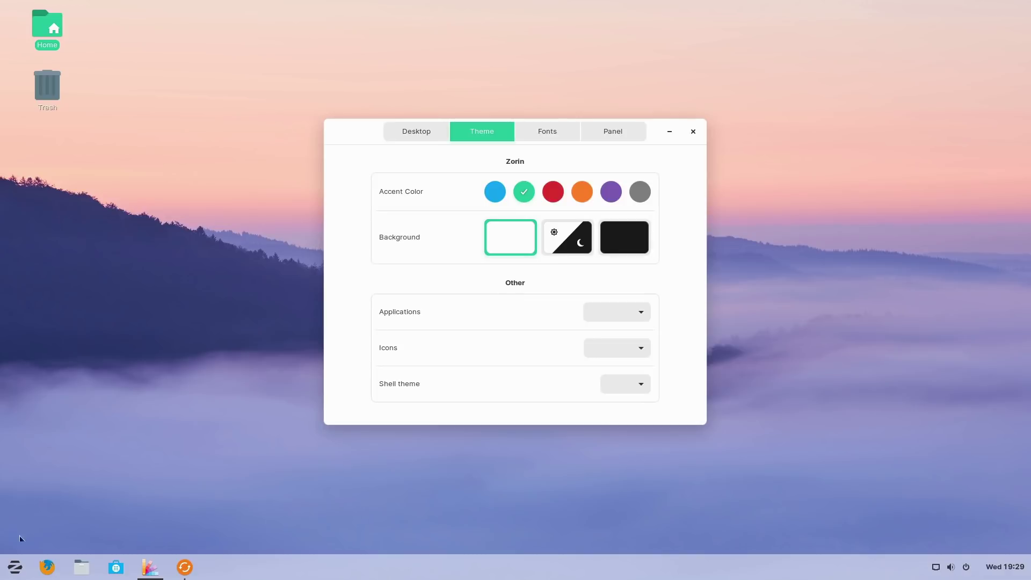
{"action": "left_click", "coordinate": [553, 191]}
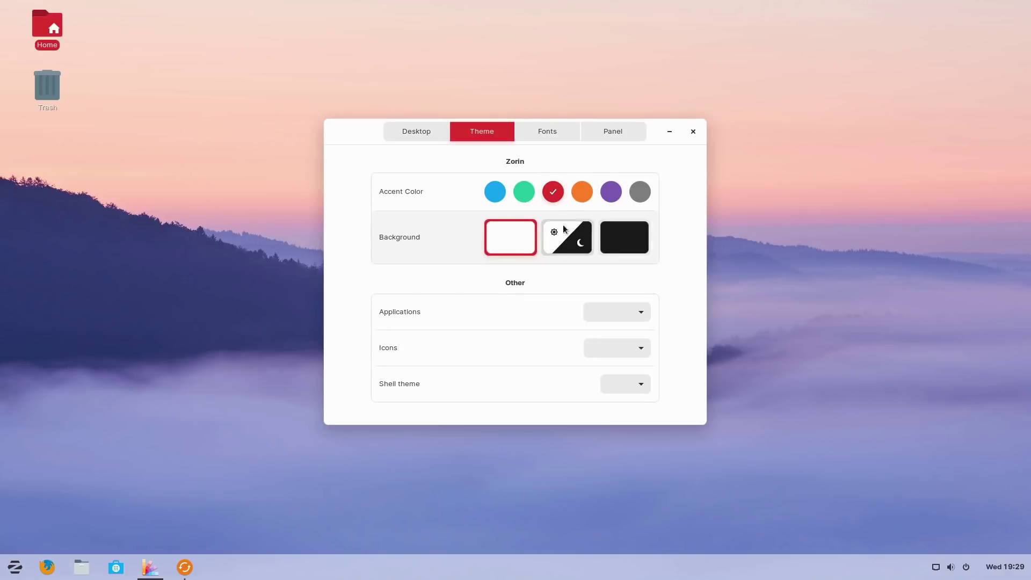
{"action": "left_click", "coordinate": [14, 566]}
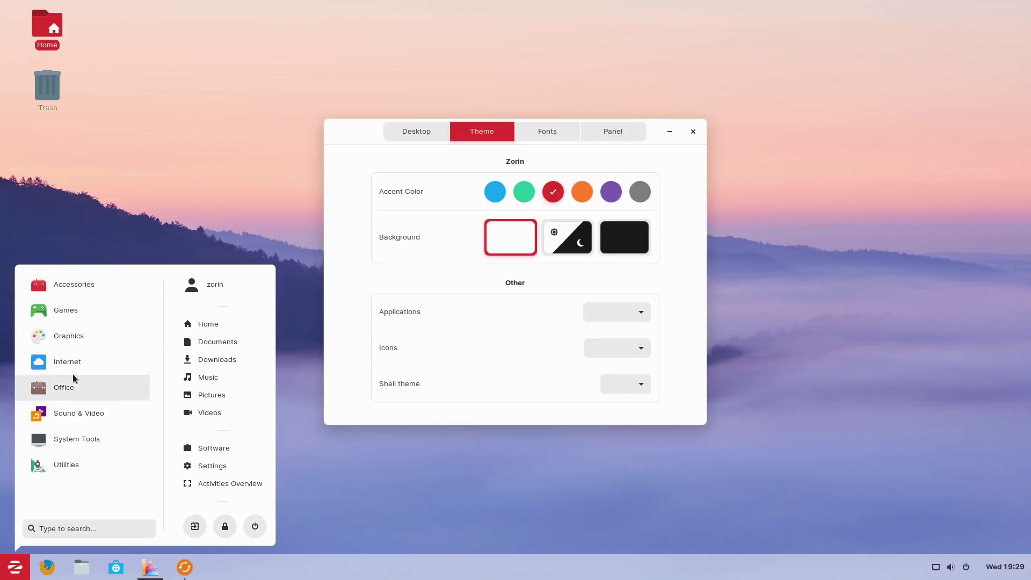
{"action": "left_click", "coordinate": [580, 191]}
{"action": "left_click", "coordinate": [580, 191]}
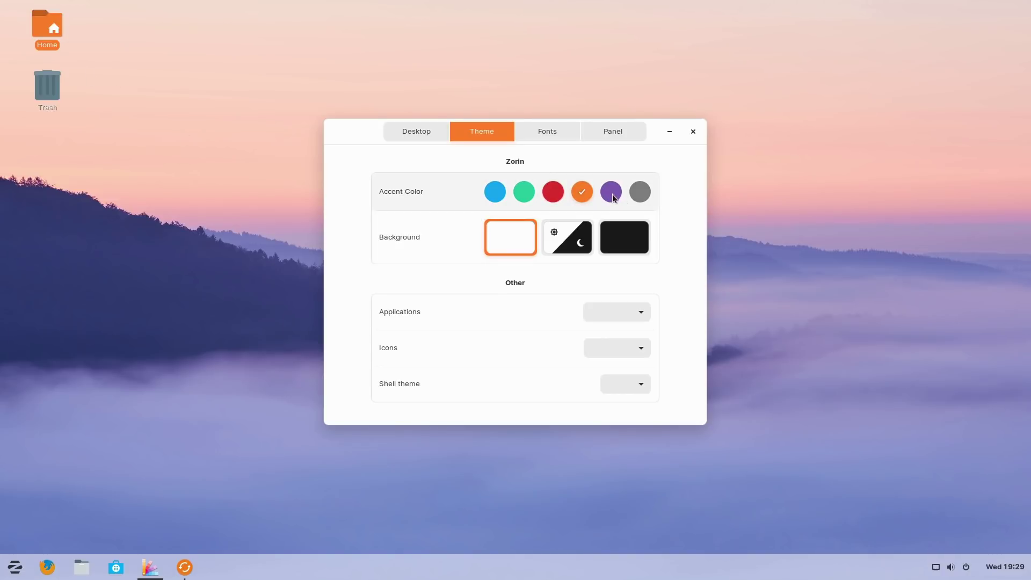
{"action": "left_click", "coordinate": [612, 193]}
{"action": "left_click", "coordinate": [640, 193]}
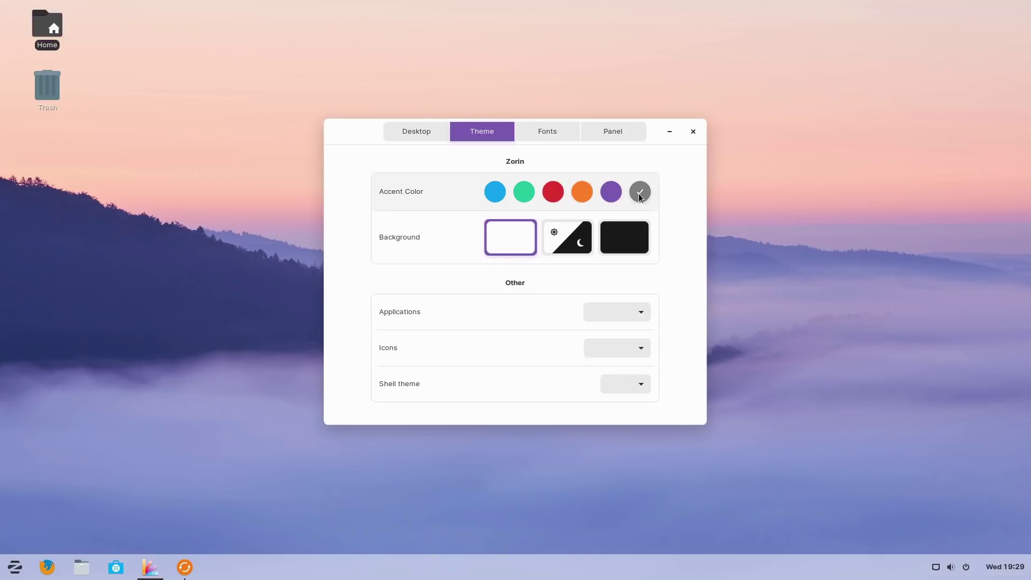
{"action": "left_click", "coordinate": [524, 192]}
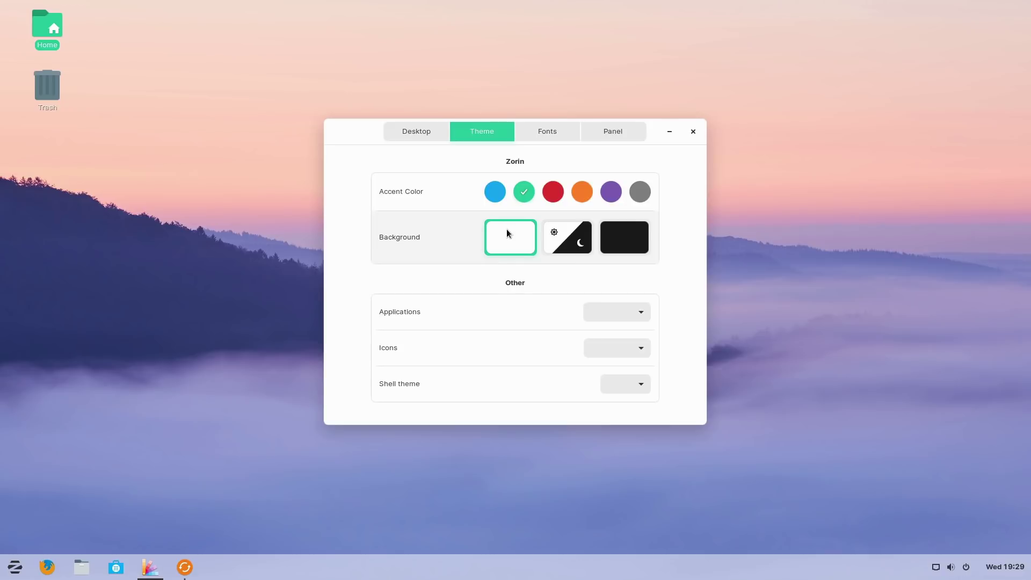
- Try the dark background, switch to the automatic light/dark background with the Sunset to Sunrise schedule, and cancel the location services request
{"action": "left_click", "coordinate": [629, 232]}
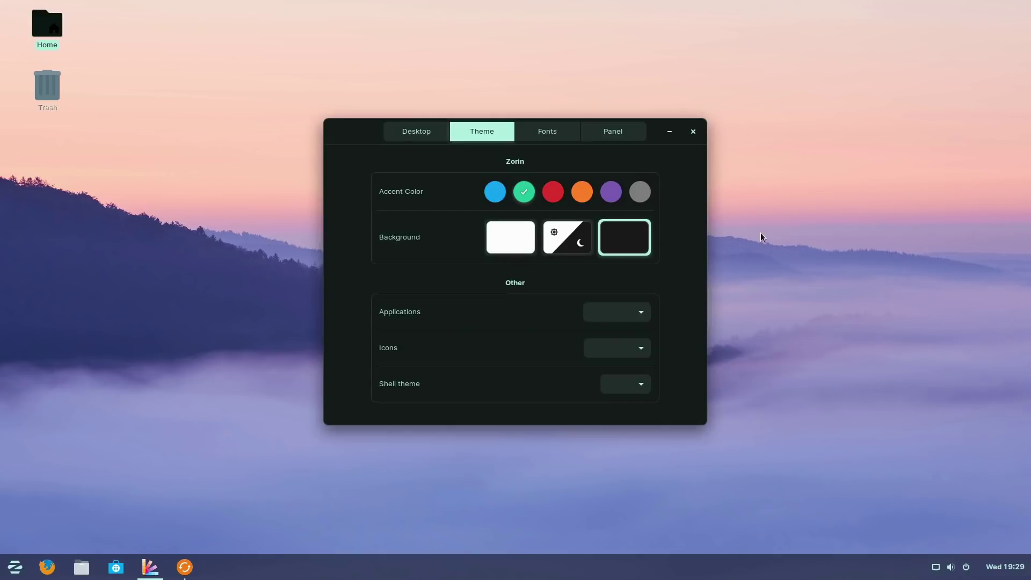
{"action": "left_click", "coordinate": [570, 249]}
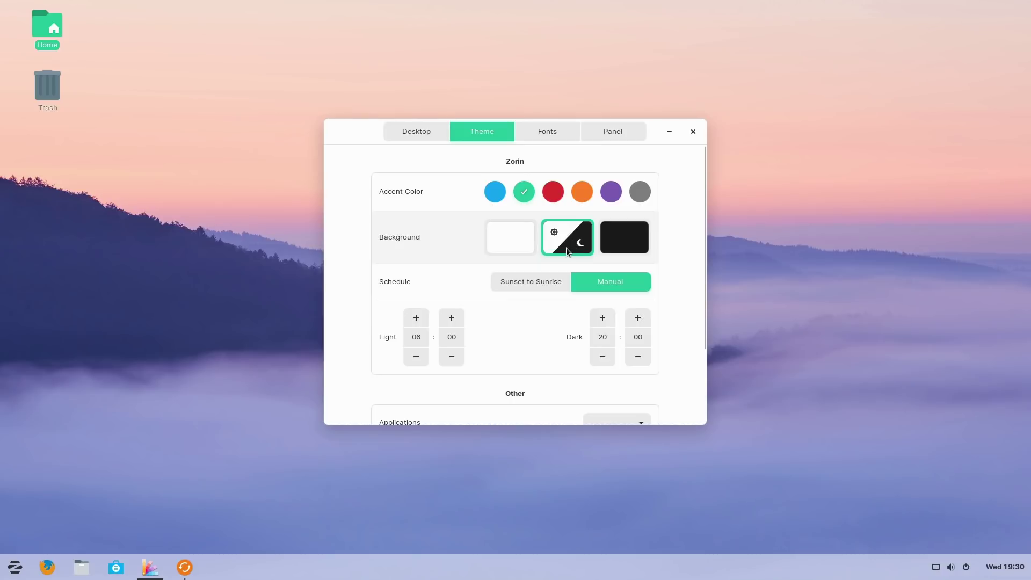
{"action": "left_click", "coordinate": [539, 285]}
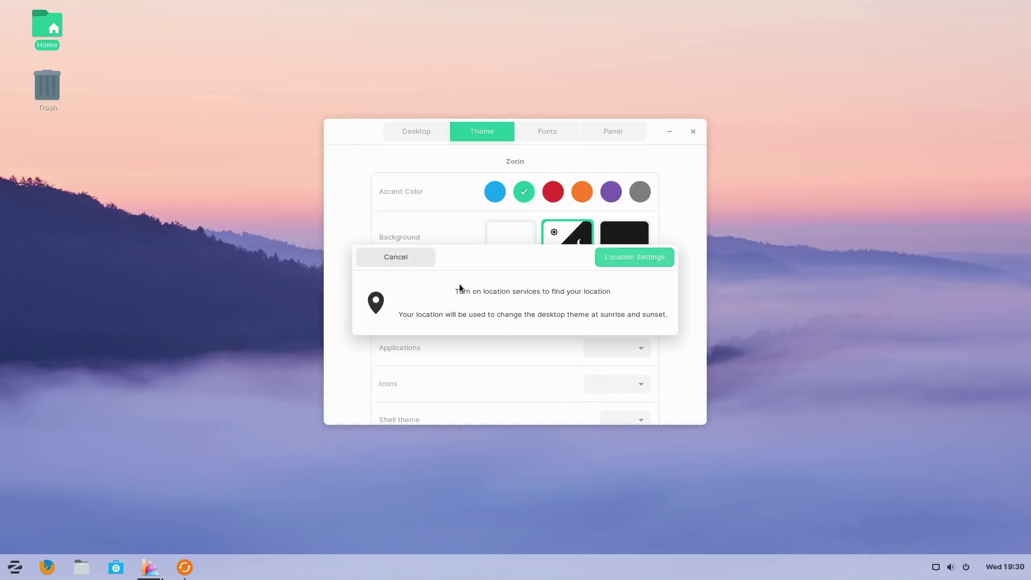
{"action": "mouse_move", "coordinate": [527, 257]}
{"action": "left_mouse_down"}
{"action": "mouse_move", "coordinate": [568, 297]}
{"action": "mouse_move", "coordinate": [601, 357]}
{"action": "mouse_move", "coordinate": [555, 228]}
{"action": "mouse_move", "coordinate": [537, 240]}
{"action": "left_mouse_up"}
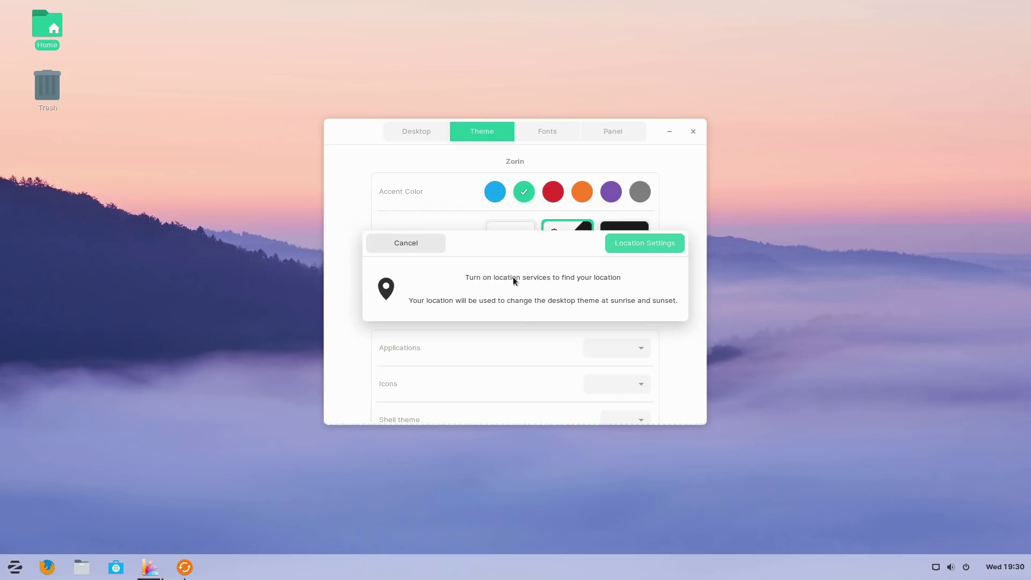
{"action": "left_click_drag", "start_coordinate": [566, 235], "coordinate": [597, 359]}
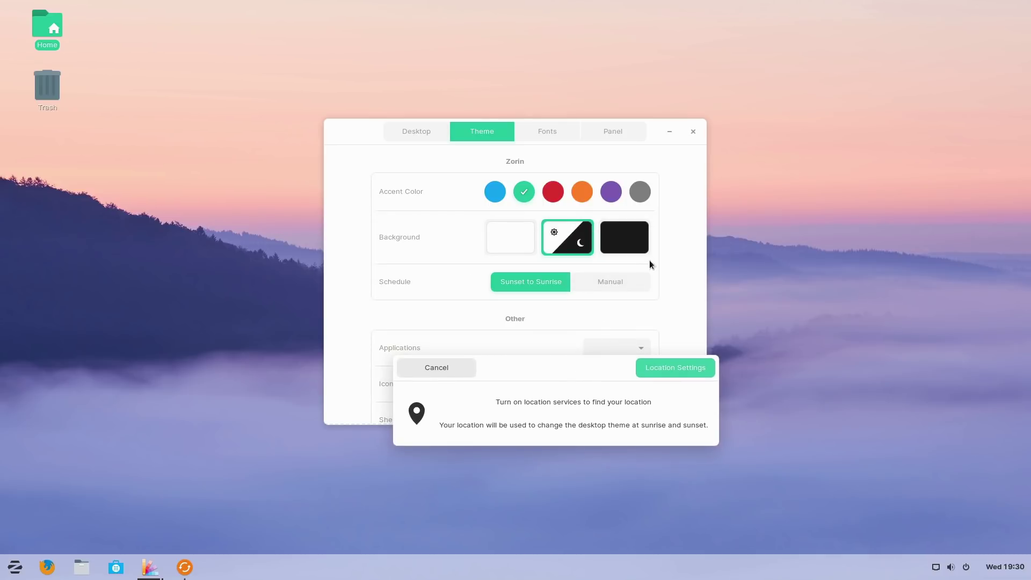
{"action": "left_click_drag", "start_coordinate": [585, 368], "coordinate": [531, 304]}
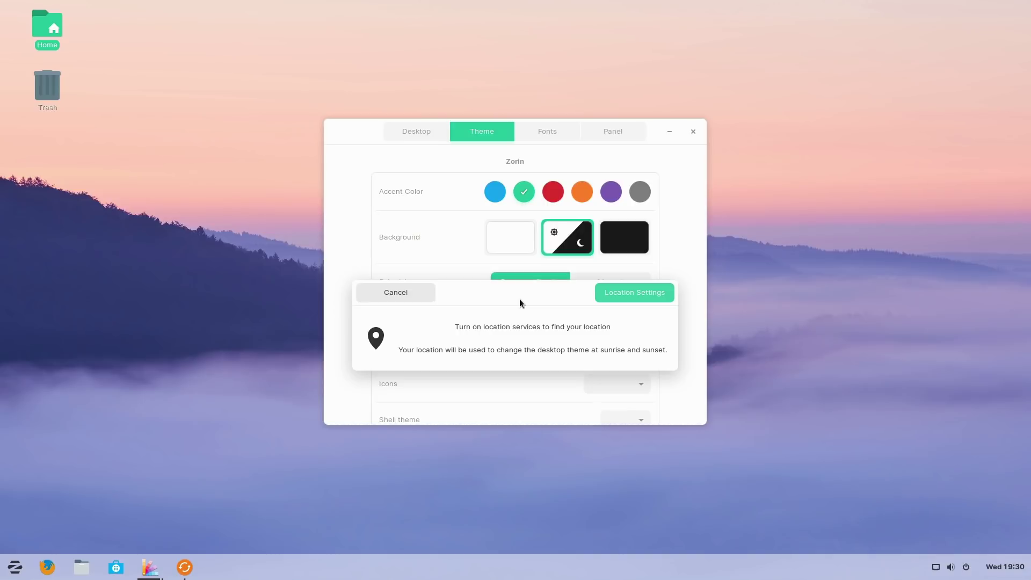
{"action": "left_click", "coordinate": [404, 297]}
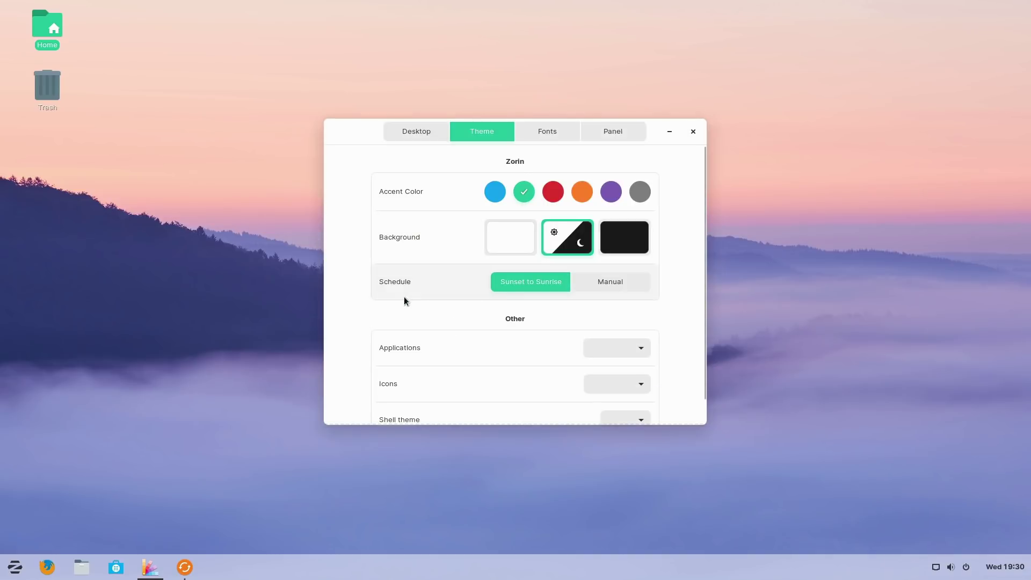
- Switch the background schedule to Manual, with Light starting at 08:00 and Dark at 11:00
{"action": "left_click", "coordinate": [608, 280]}
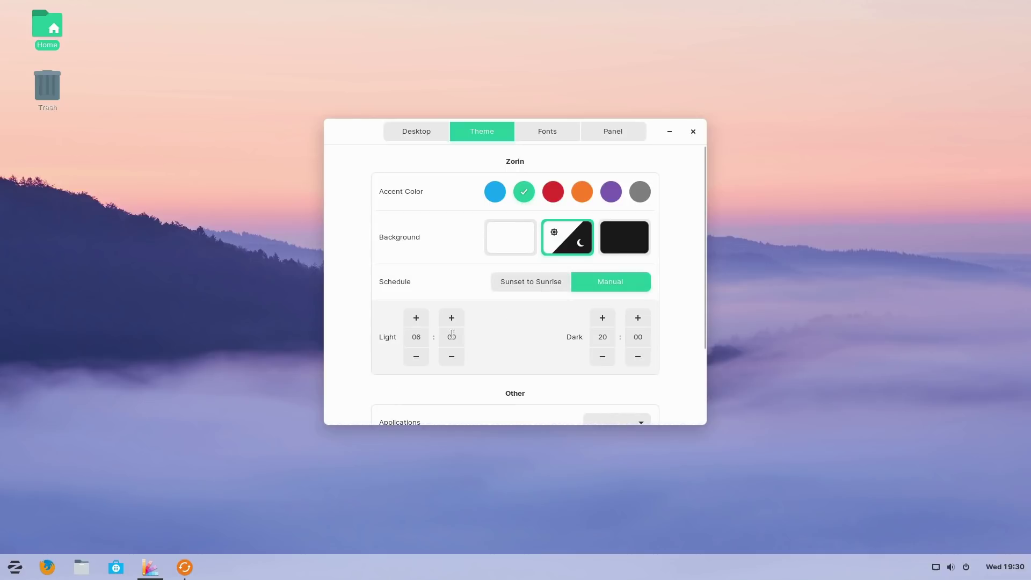
{"action": "left_click", "coordinate": [416, 320]}
{"action": "left_click", "coordinate": [602, 358]}
{"action": "left_click", "coordinate": [601, 361]}
{"action": "left_click", "coordinate": [600, 362]}
{"action": "left_click", "coordinate": [601, 362]}
{"action": "left_click", "coordinate": [600, 363]}
{"action": "left_click", "coordinate": [601, 362]}
{"action": "left_click", "coordinate": [601, 361]}
{"action": "left_click", "coordinate": [602, 361]}
{"action": "left_click", "coordinate": [602, 362]}
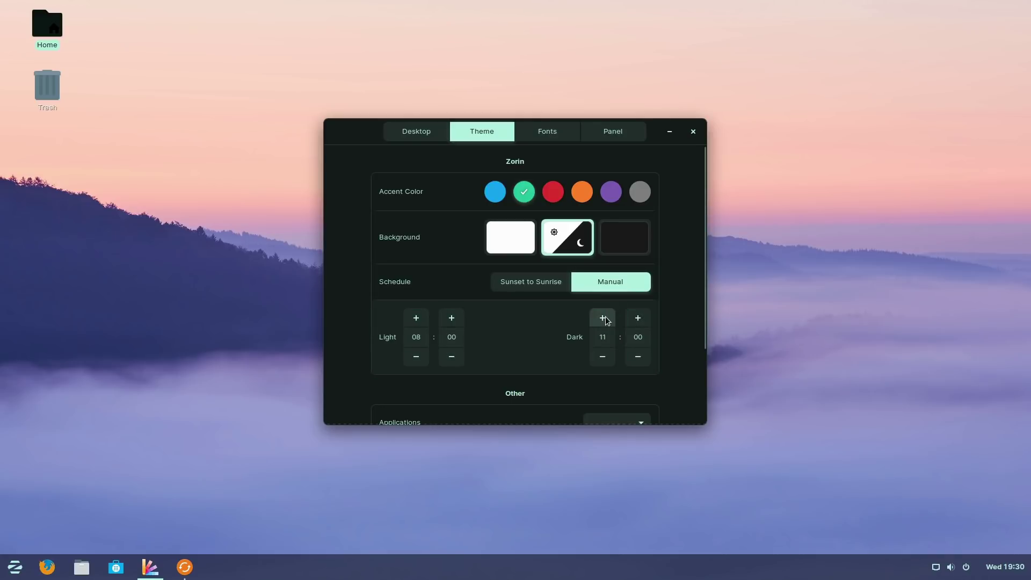
- Set the Dark start time back to 20:00, try the dark background and return to the light background
{"action": "left_click", "coordinate": [606, 321]}
{"action": "left_click", "coordinate": [606, 321]}
{"action": "left_click", "coordinate": [607, 321]}
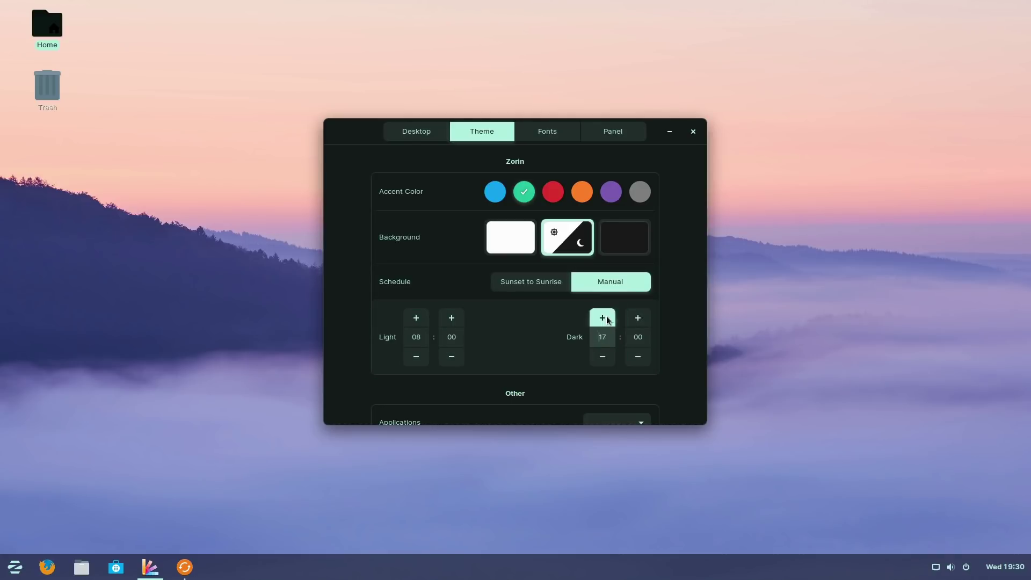
{"action": "left_click", "coordinate": [607, 320]}
{"action": "left_click", "coordinate": [608, 321]}
{"action": "left_click", "coordinate": [607, 321]}
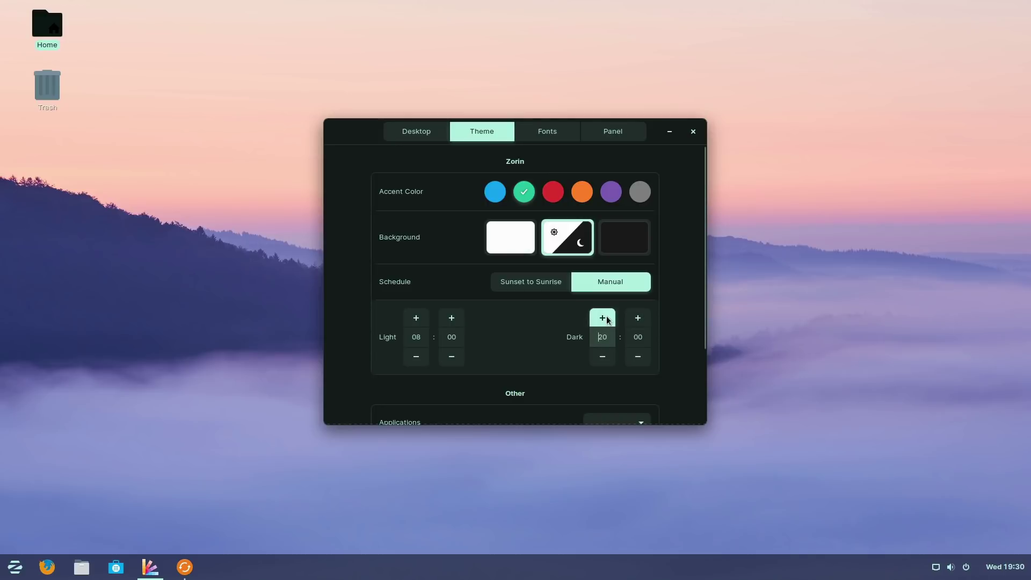
{"action": "left_click", "coordinate": [613, 233]}
{"action": "left_click", "coordinate": [513, 240]}
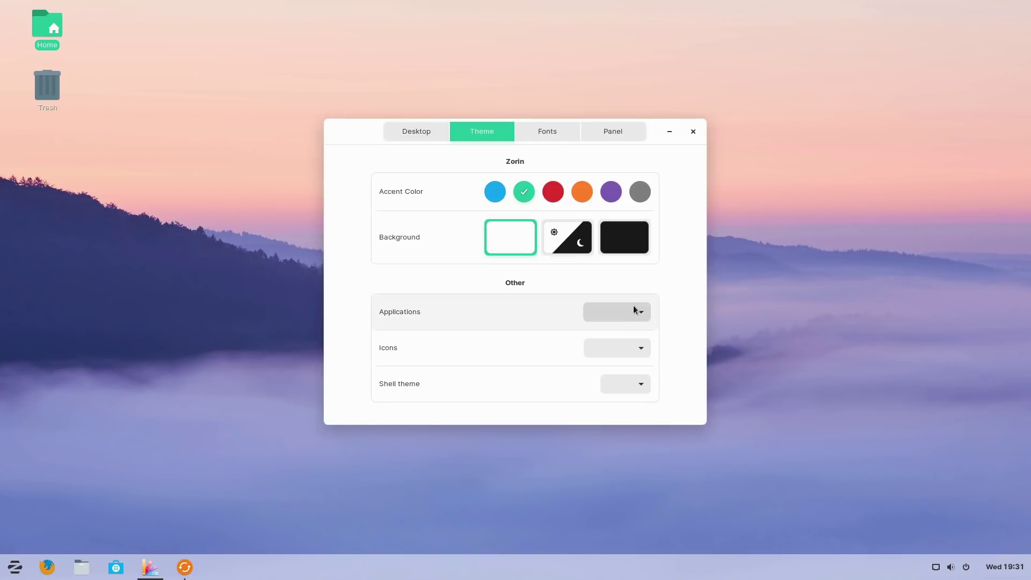
- View the available Applications themes from Adwaita to Zorin-95 without choosing one
{"action": "left_click", "coordinate": [641, 315]}
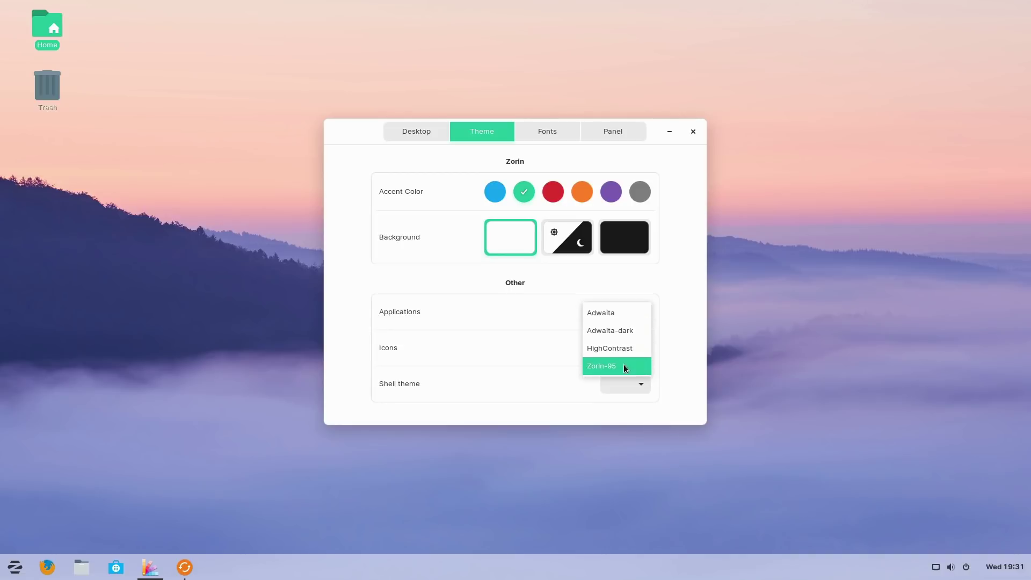
{"action": "left_click", "coordinate": [640, 316]}
{"action": "left_click", "coordinate": [640, 315]}
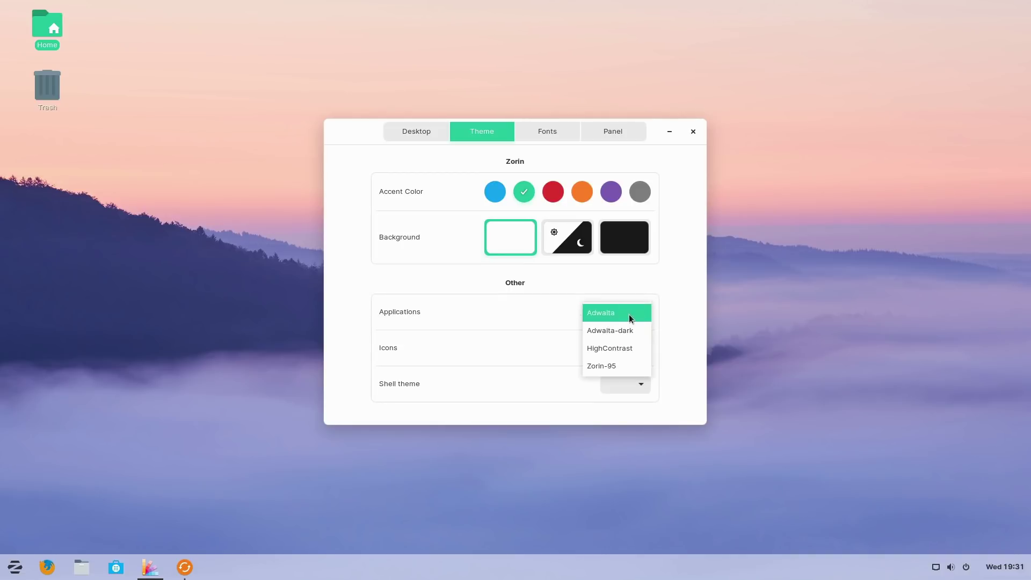
{"action": "left_click", "coordinate": [699, 282]}
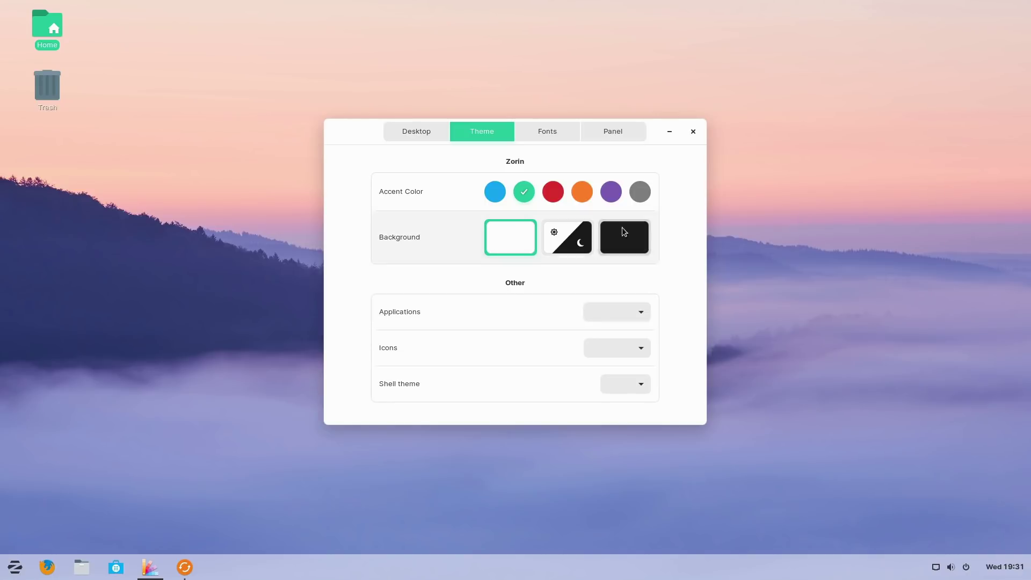
- View the font settings and set the panel's position on screen to Top
{"action": "left_click", "coordinate": [544, 130]}
{"action": "left_click", "coordinate": [615, 131]}
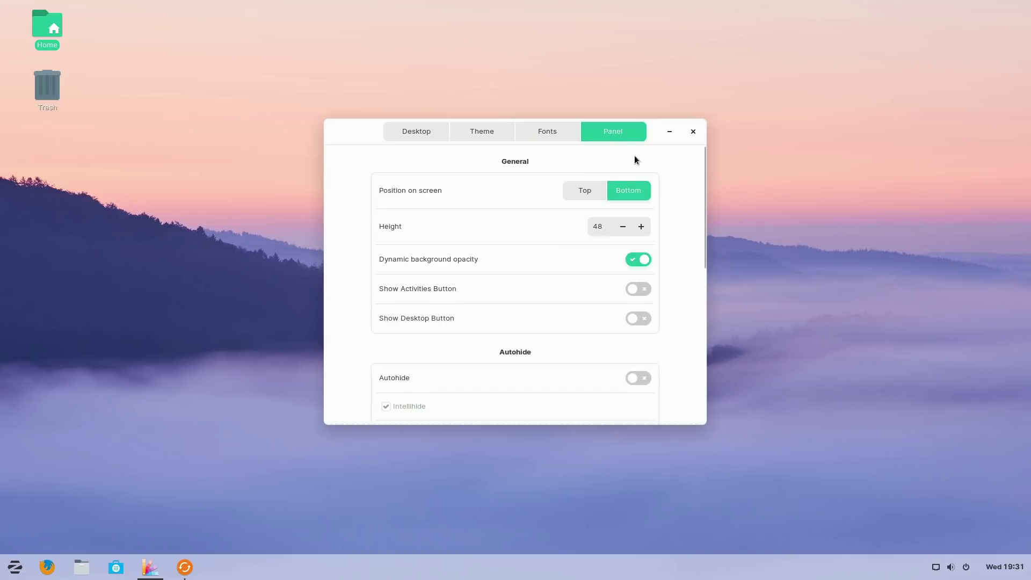
{"action": "left_click", "coordinate": [586, 190]}
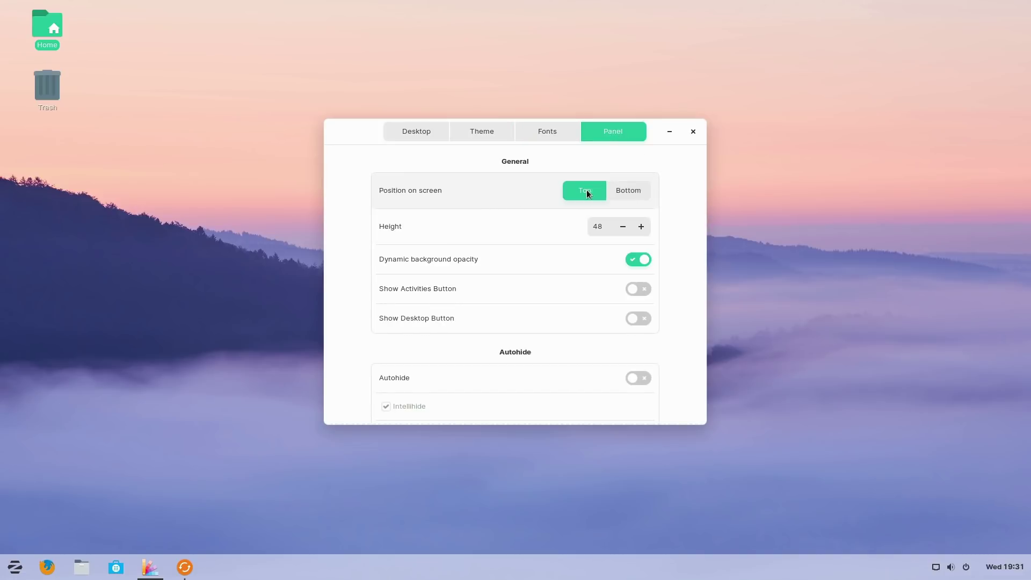
- Set the panel's position on screen to Bottom and reduce its height to 43
{"action": "left_click", "coordinate": [634, 193]}
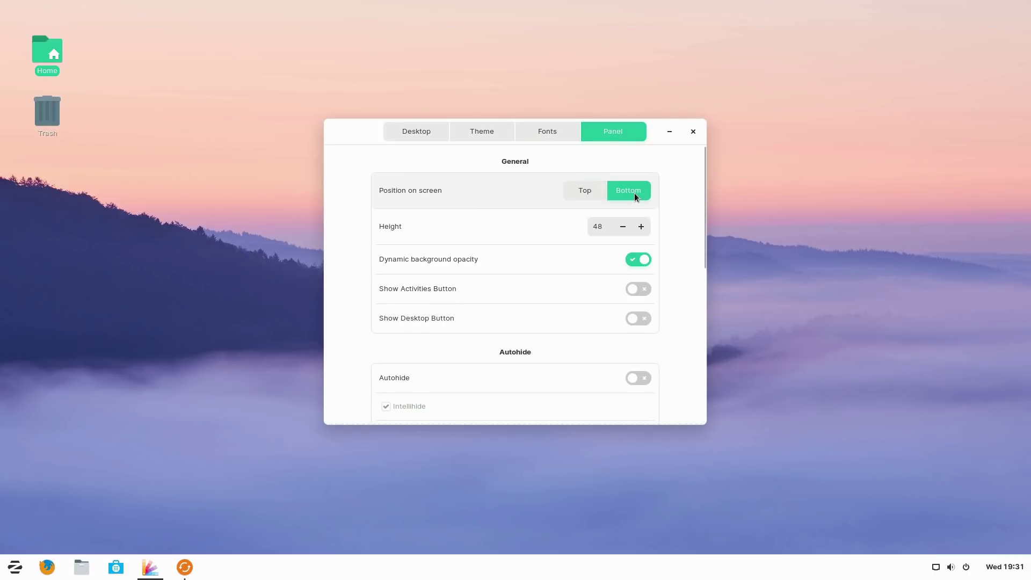
{"action": "left_click", "coordinate": [624, 227]}
{"action": "left_click", "coordinate": [623, 228]}
{"action": "left_click", "coordinate": [623, 228]}
{"action": "left_click", "coordinate": [623, 227]}
{"action": "left_click", "coordinate": [623, 227]}
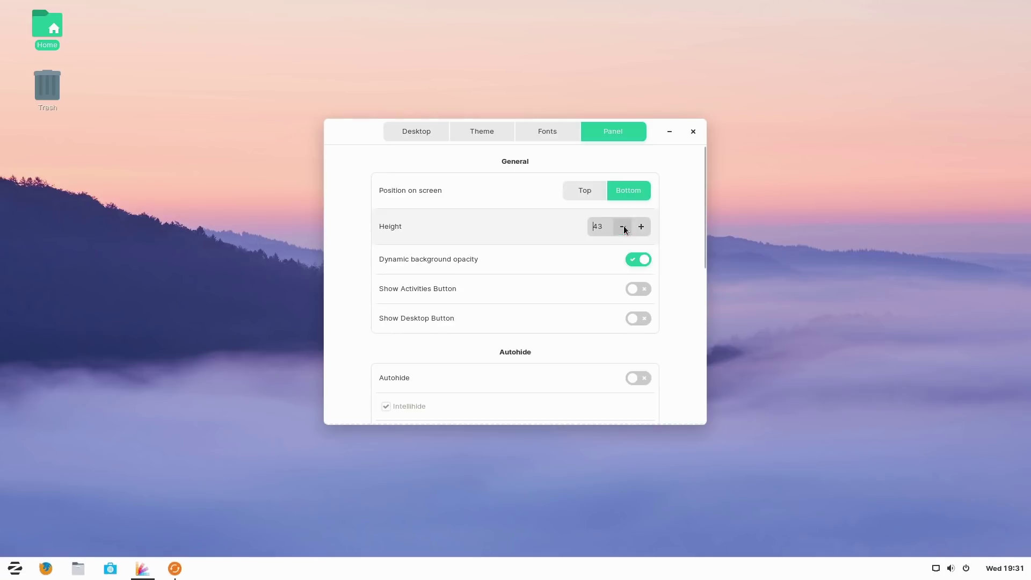
- Try the panel without dynamic background opacity and with the Activities button shown, restoring each setting
{"action": "left_click", "coordinate": [639, 260]}
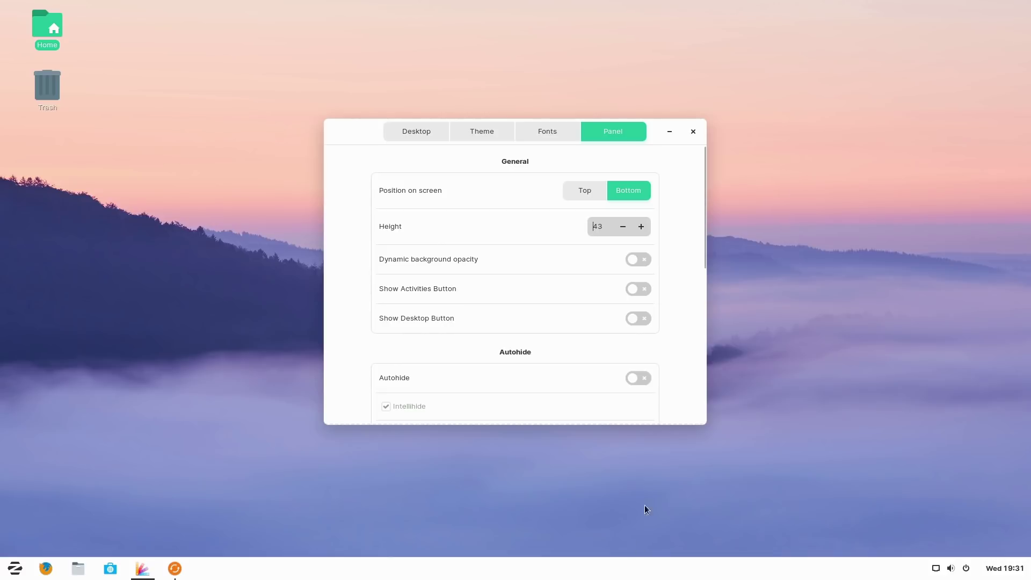
{"action": "left_click", "coordinate": [636, 260]}
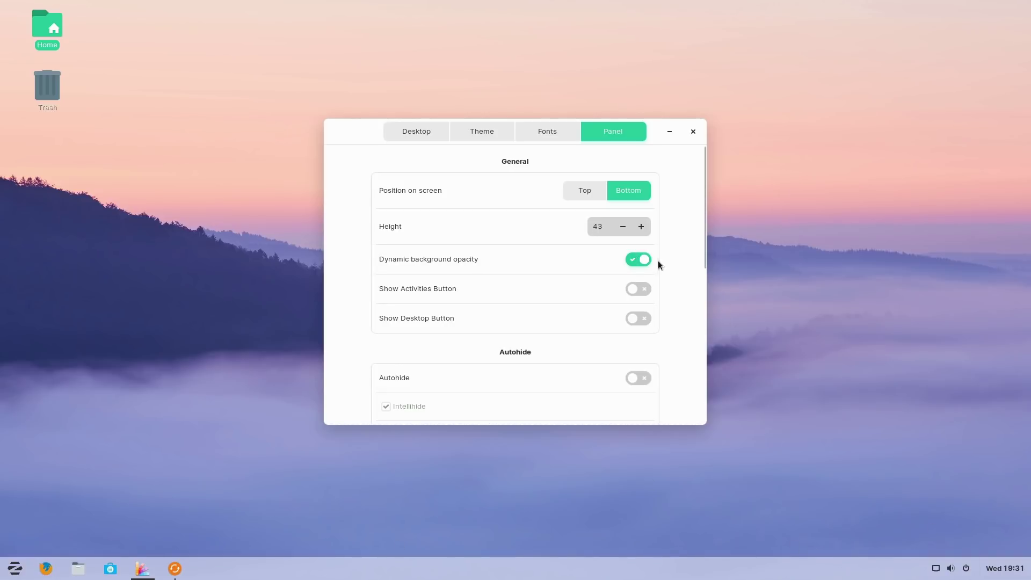
{"action": "left_click", "coordinate": [642, 291]}
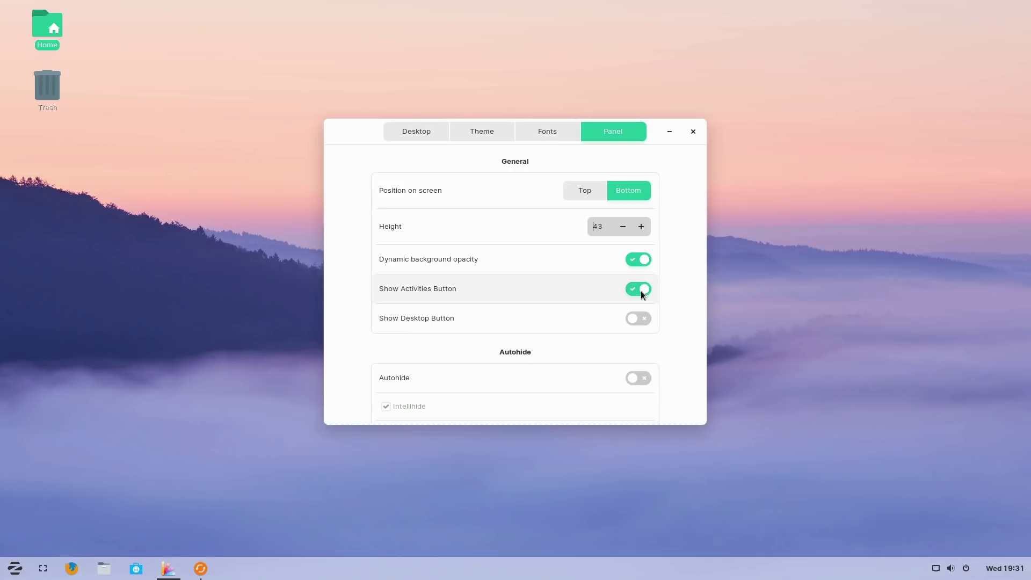
{"action": "left_click", "coordinate": [641, 292]}
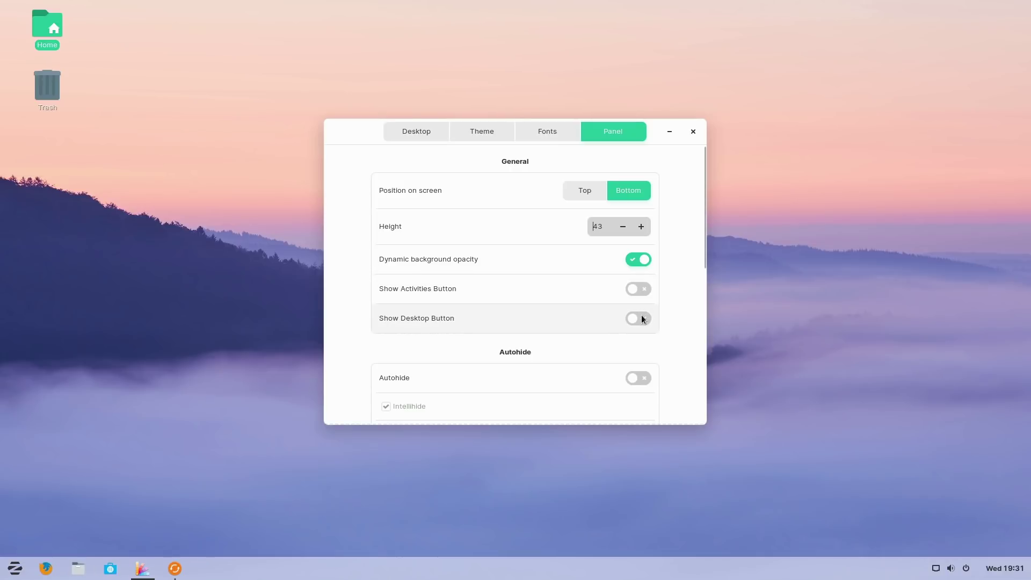
- Turn on the Show Desktop Button option for the panel
{"action": "left_click", "coordinate": [643, 319]}
{"action": "left_click", "coordinate": [642, 316]}
{"action": "left_click", "coordinate": [642, 316]}
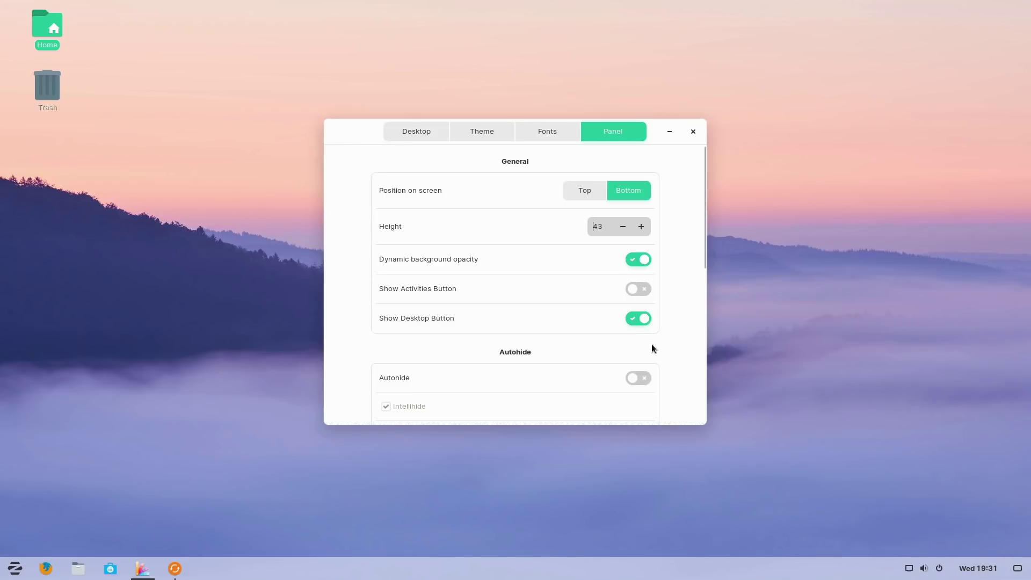
- Try the Date, Seconds and Week Numbers options under Clock & Calendar, leaving all three off
{"action": "left_click_drag", "start_coordinate": [704, 253], "coordinate": [680, 324]}
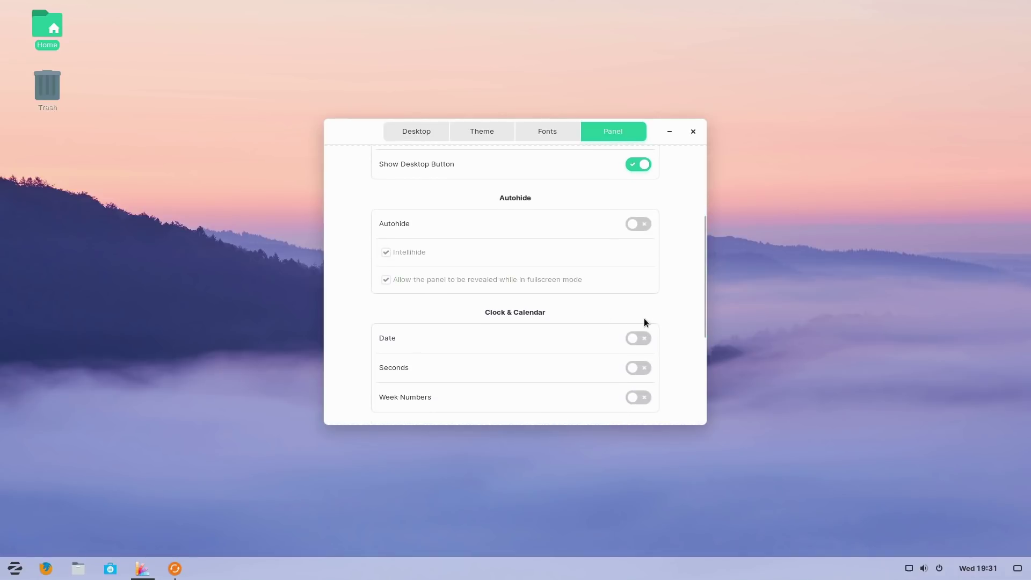
{"action": "scroll", "coordinate": [645, 320], "scroll_direction": "down", "scroll_amount": 2}
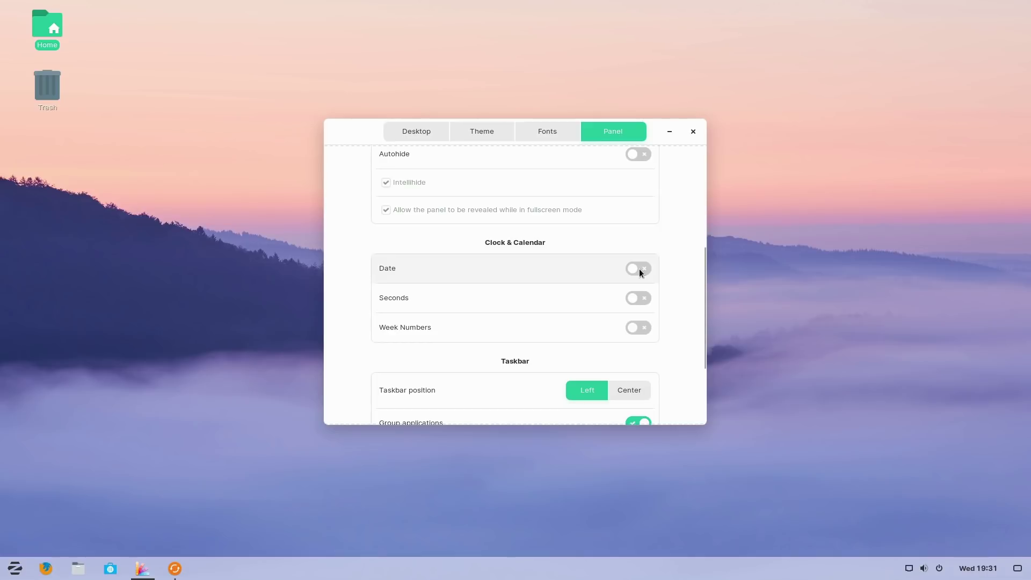
{"action": "left_click", "coordinate": [639, 268]}
{"action": "left_click", "coordinate": [639, 269]}
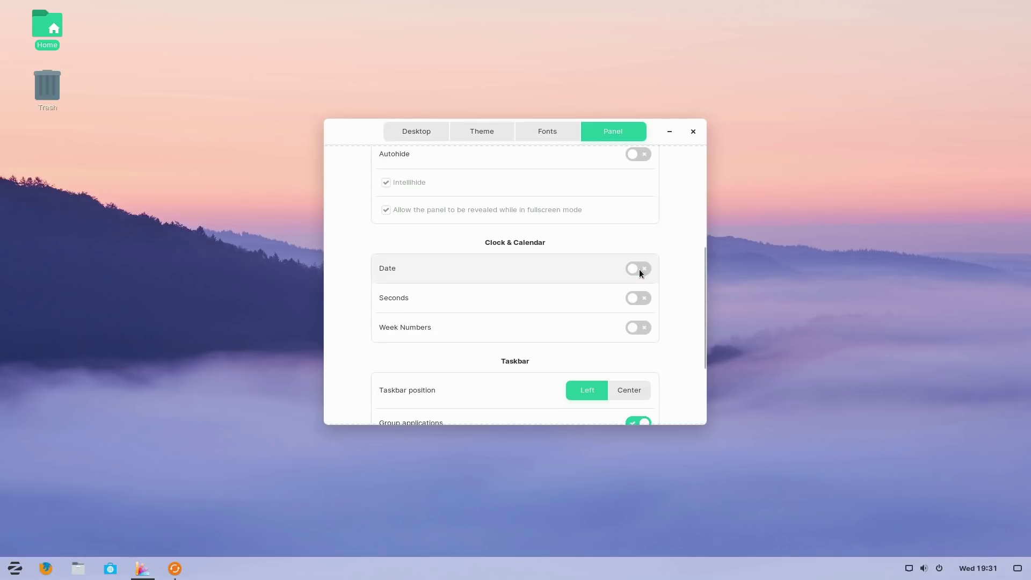
{"action": "left_click", "coordinate": [639, 299]}
{"action": "left_click", "coordinate": [639, 298]}
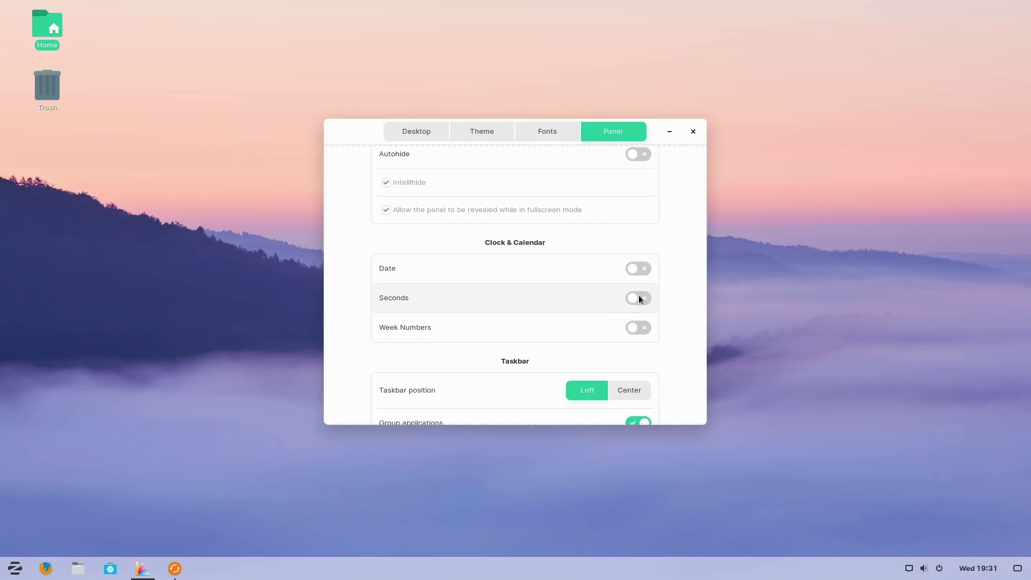
{"action": "left_click", "coordinate": [638, 327]}
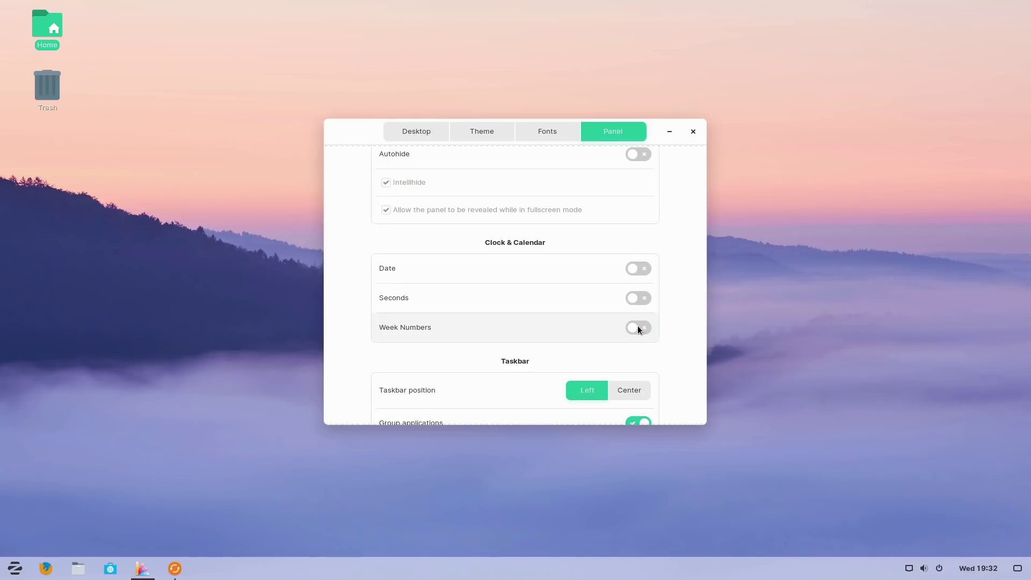
- View the calendar and notifications from the panel's clock and close them again
{"action": "left_click_drag", "start_coordinate": [705, 345], "coordinate": [682, 338]}
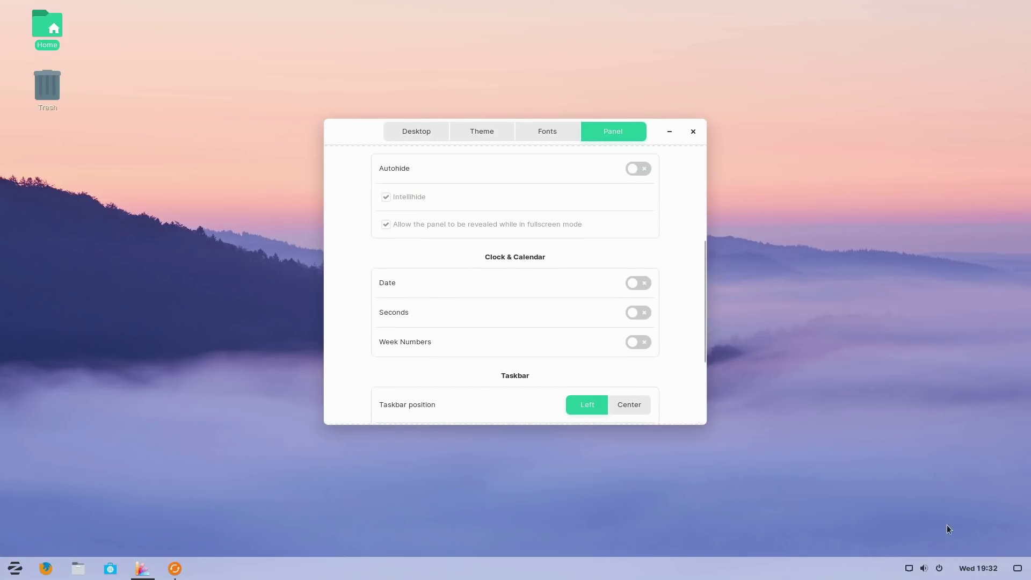
{"action": "left_click", "coordinate": [978, 569]}
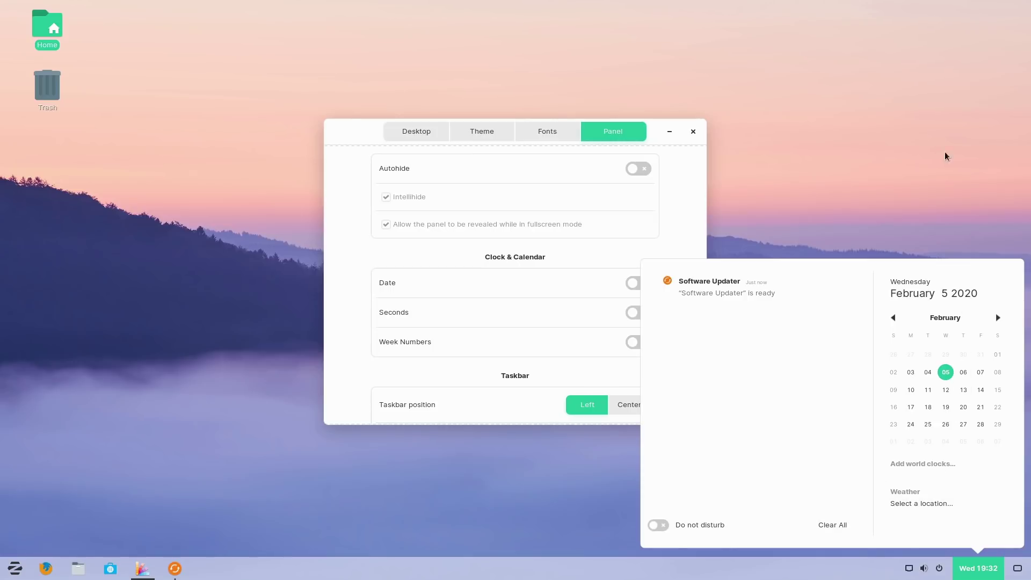
{"action": "left_click", "coordinate": [993, 567]}
{"action": "left_click", "coordinate": [993, 568]}
{"action": "left_click", "coordinate": [994, 568]}
{"action": "left_click", "coordinate": [994, 569]}
{"action": "left_click", "coordinate": [890, 232]}
- Review the panel settings down to the Taskbar and Menu options, and close the appearance settings and Software Updater without installing updates
{"action": "scroll", "coordinate": [624, 280], "scroll_direction": "up", "scroll_amount": 3}
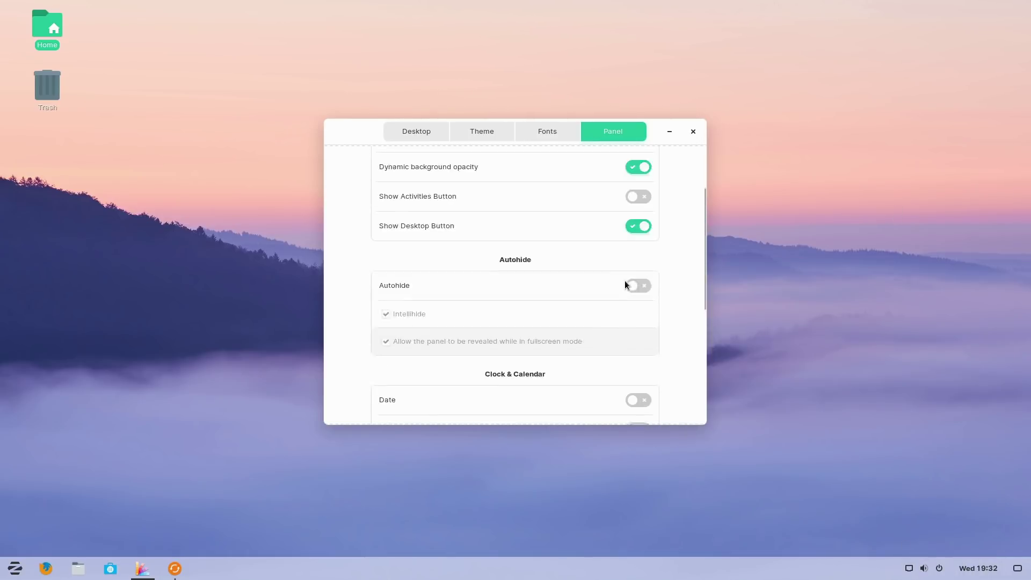
{"action": "scroll", "coordinate": [624, 280], "scroll_direction": "up", "scroll_amount": 3}
{"action": "scroll", "coordinate": [686, 283], "scroll_direction": "down", "scroll_amount": 10}
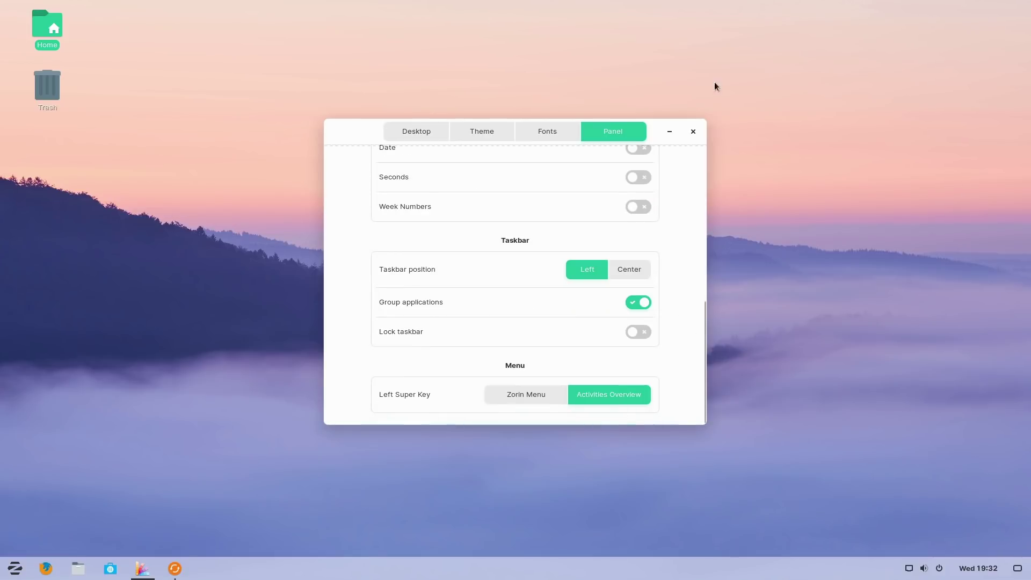
{"action": "left_click", "coordinate": [693, 132]}
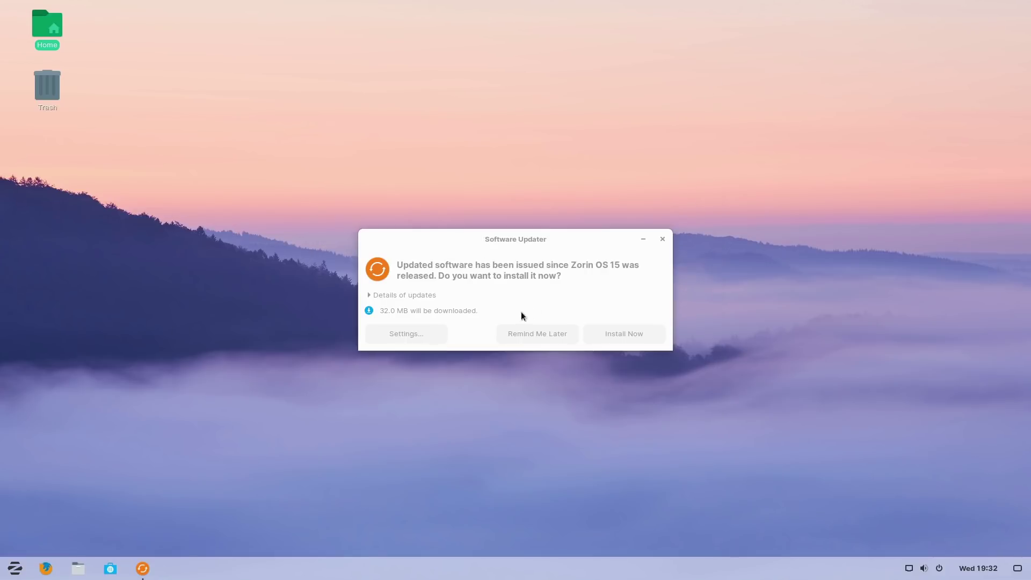
{"action": "left_click", "coordinate": [464, 279]}
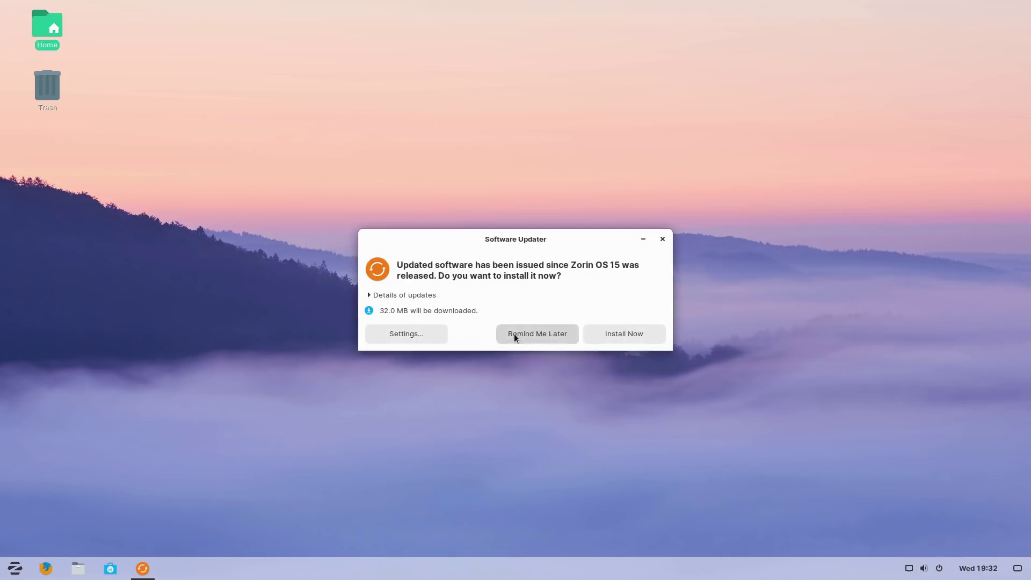
{"action": "left_click", "coordinate": [663, 239]}
- Open the Software store and search it for "thunderbird"
{"action": "left_click", "coordinate": [14, 568]}
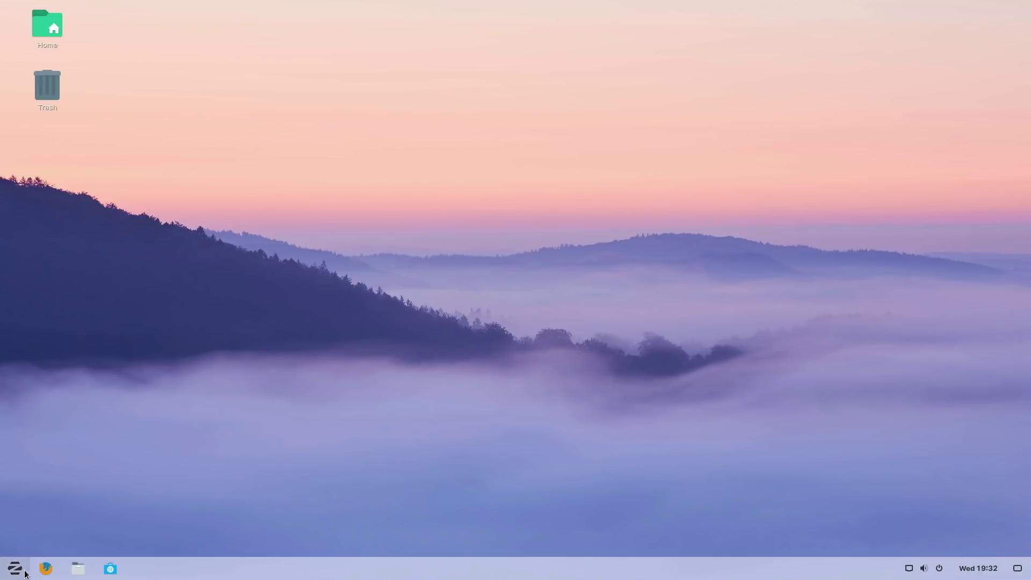
{"action": "key", "text": "Escape"}
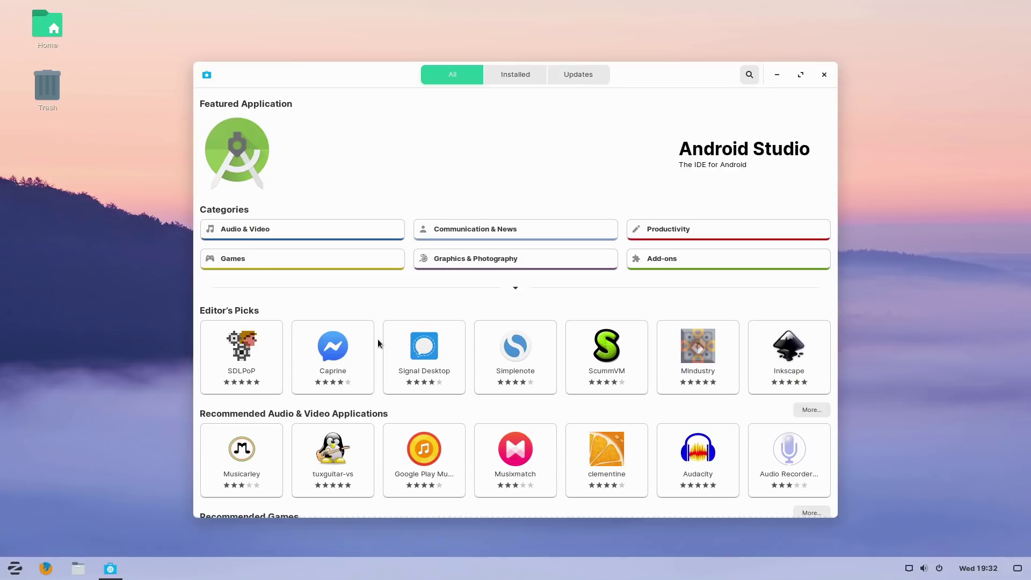
{"action": "left_click", "coordinate": [745, 82]}
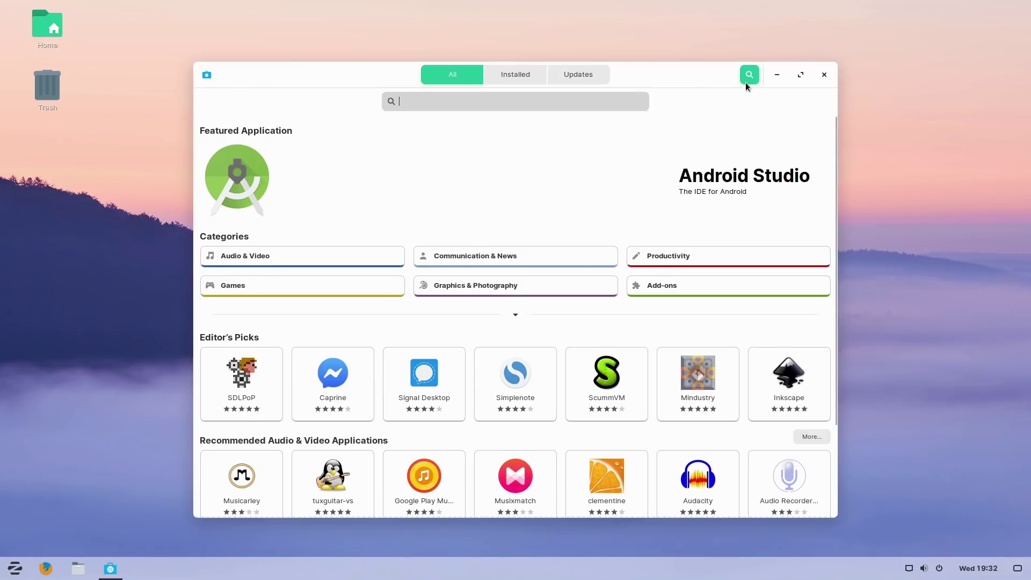
{"action": "type", "text": "thund"}
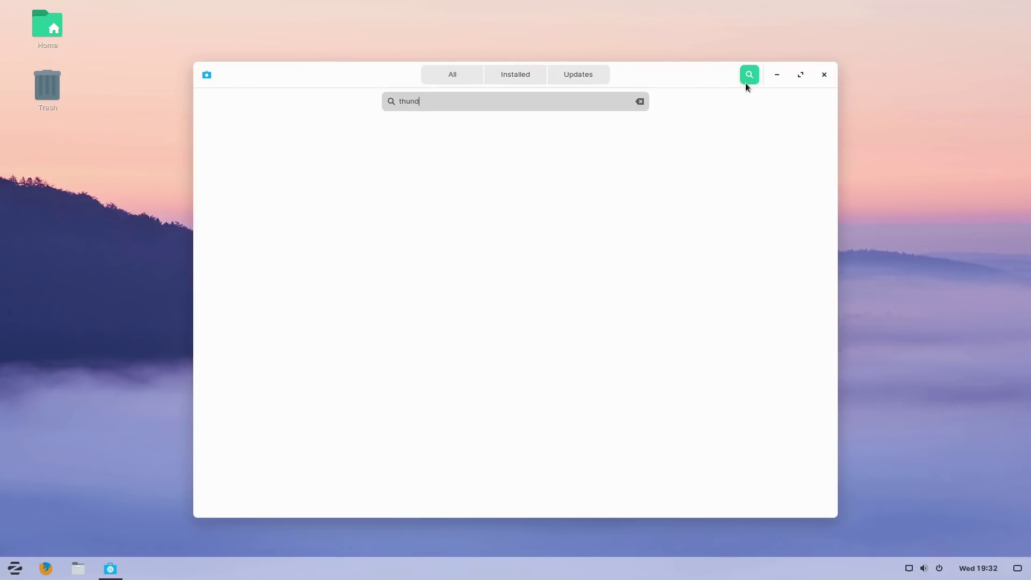
{"action": "type", "text": "erbird"}
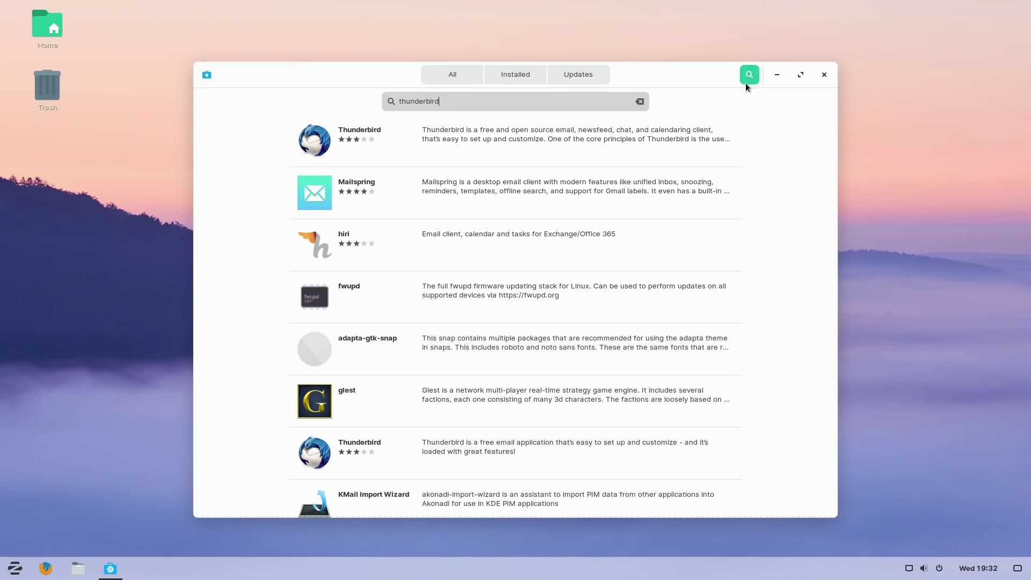
- Clear the Thunderbird search, return to the store's overview and close the Software store
{"action": "key", "text": "BackSpace"}
{"action": "key", "text": "BackSpace"}
{"action": "key", "text": "BackSpace"}
{"action": "key", "text": "BackSpace"}
{"action": "key", "text": "BackSpace"}
{"action": "key", "text": "BackSpace"}
{"action": "key", "text": "BackSpace"}
{"action": "key", "text": "BackSpace"}
{"action": "key", "text": "BackSpace"}
{"action": "key", "text": "BackSpace"}
{"action": "key", "text": "BackSpace"}
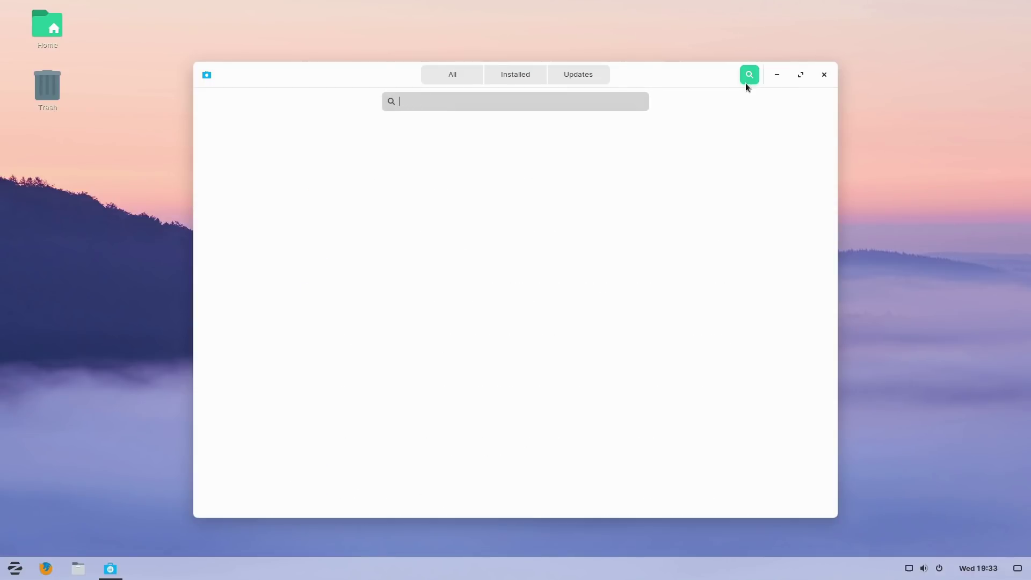
{"action": "left_click", "coordinate": [751, 76]}
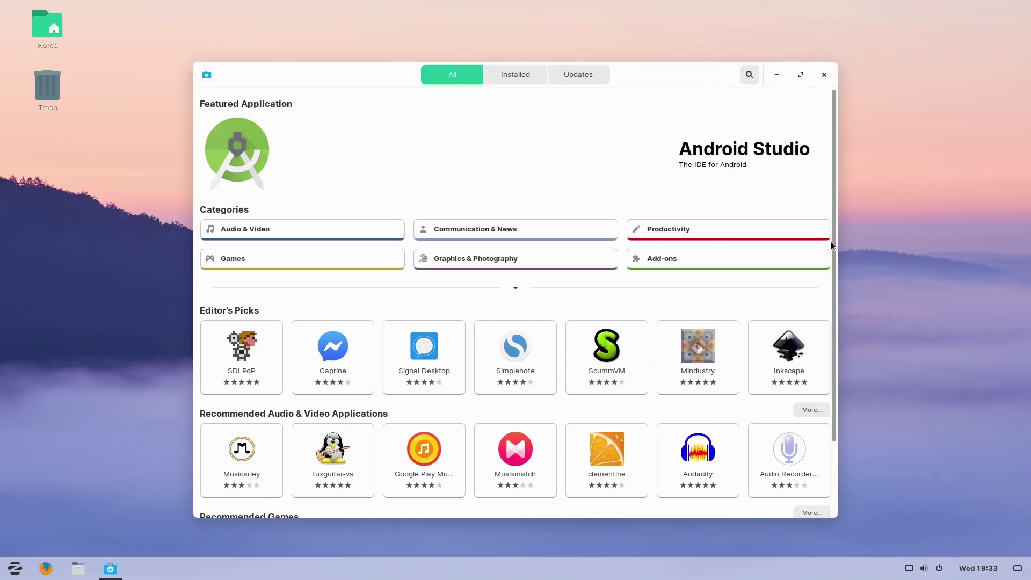
{"action": "left_click", "coordinate": [828, 74]}
- Look through the Games, Accessories and Graphics applications in the Zorin menu, in that order, and return to the category list
{"action": "left_click", "coordinate": [15, 568]}
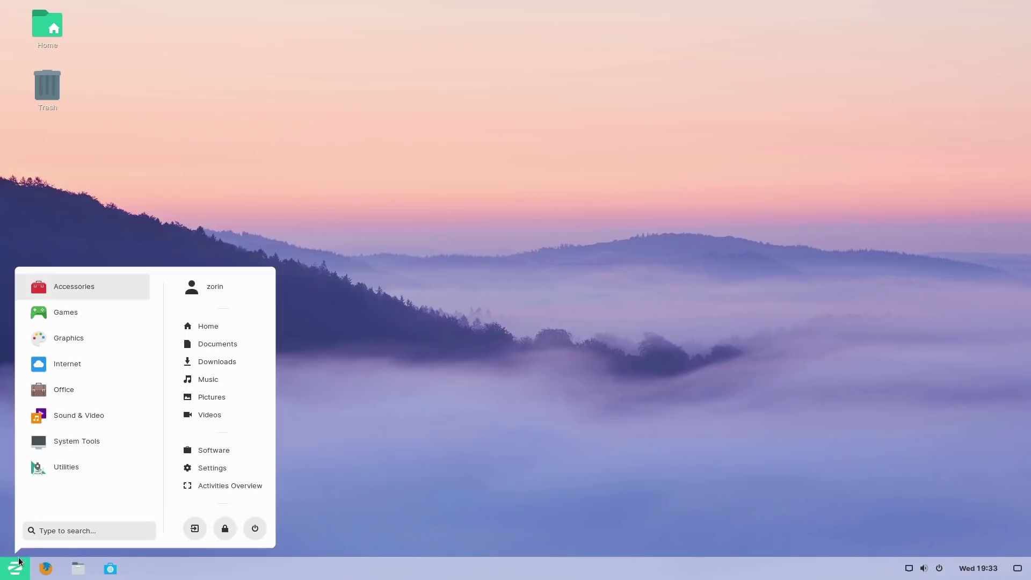
{"action": "left_click", "coordinate": [69, 314]}
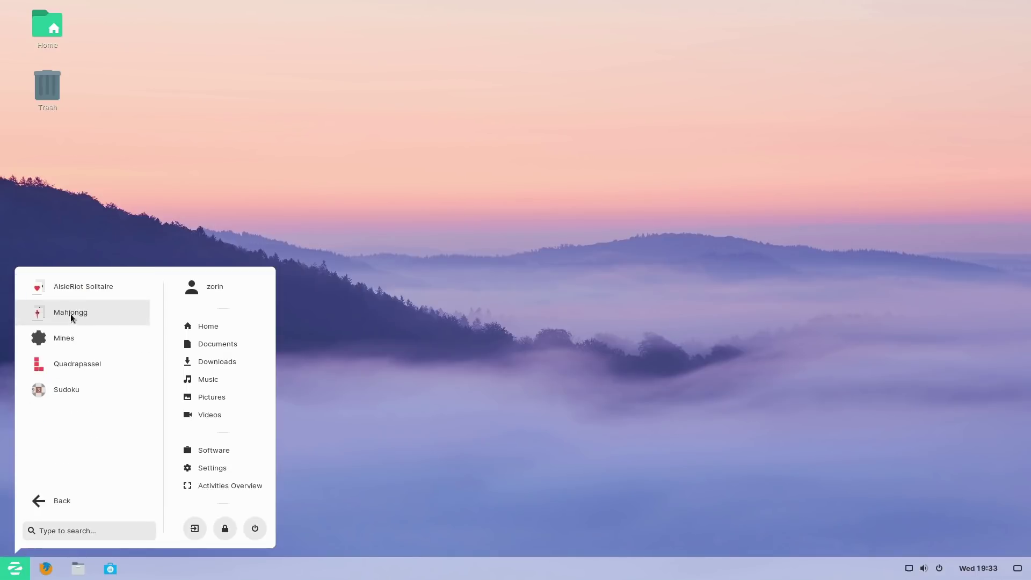
{"action": "left_click", "coordinate": [51, 501]}
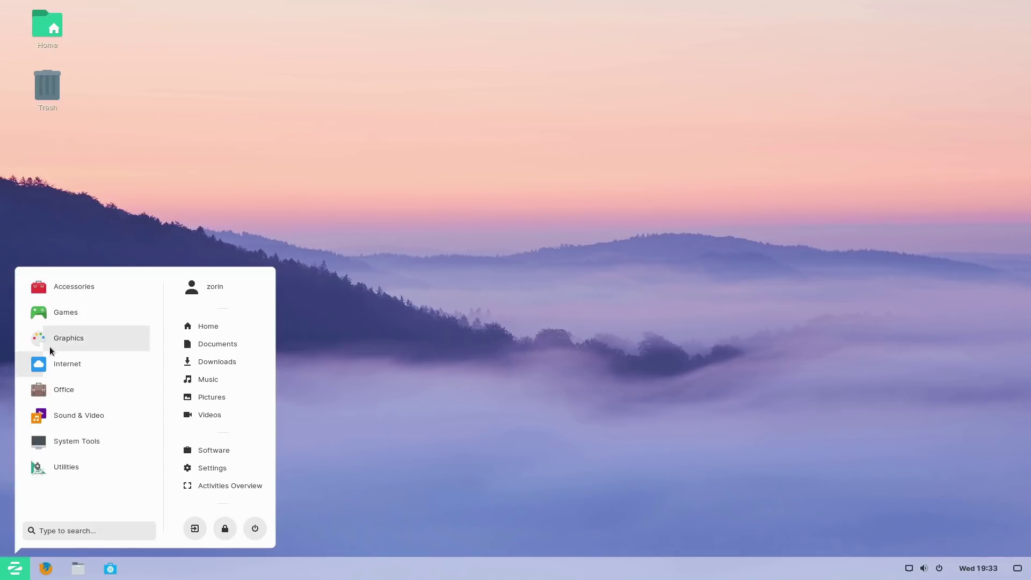
{"action": "left_click", "coordinate": [72, 296]}
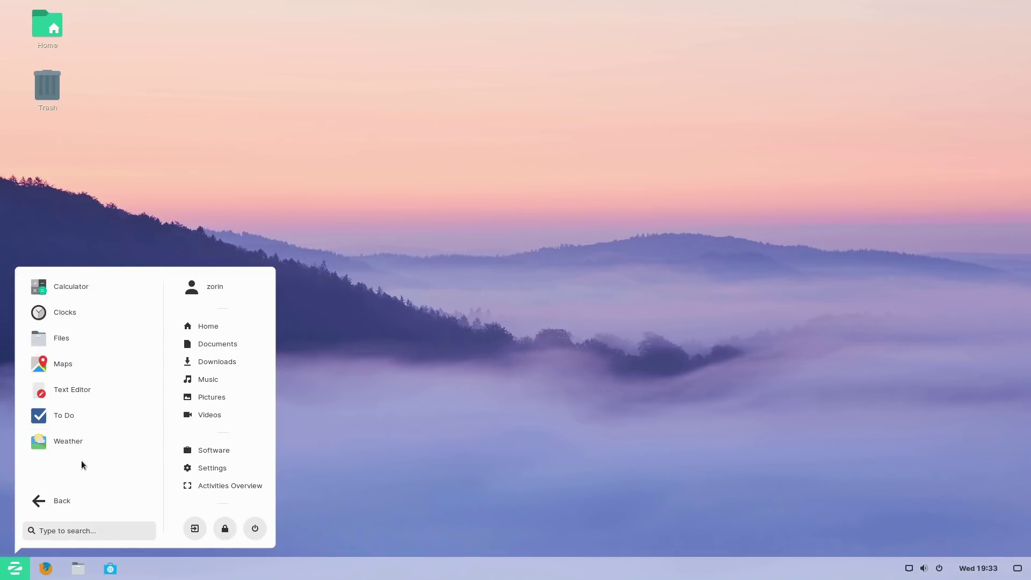
{"action": "left_click", "coordinate": [69, 500]}
{"action": "left_click", "coordinate": [66, 345]}
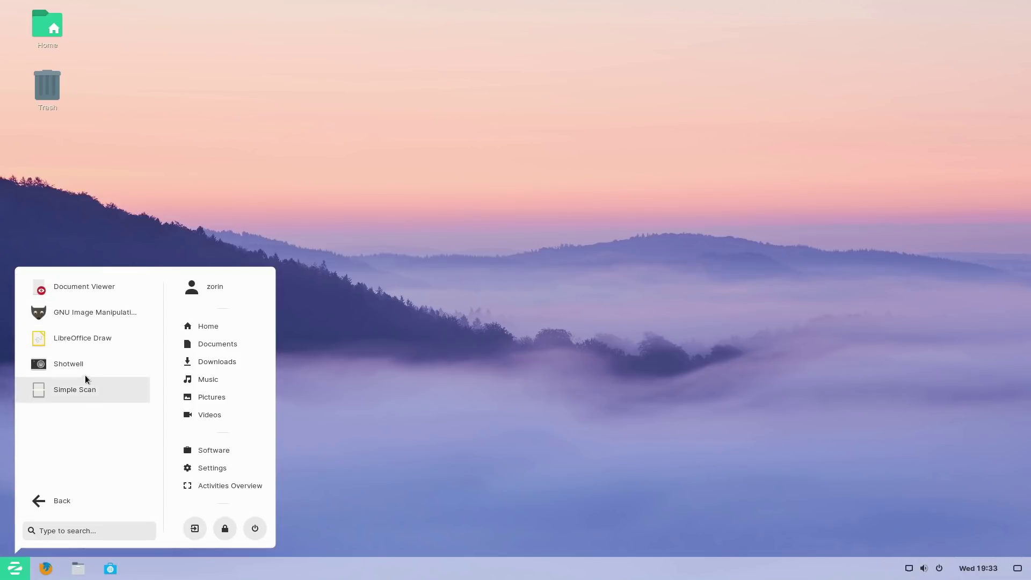
{"action": "left_click", "coordinate": [52, 498]}
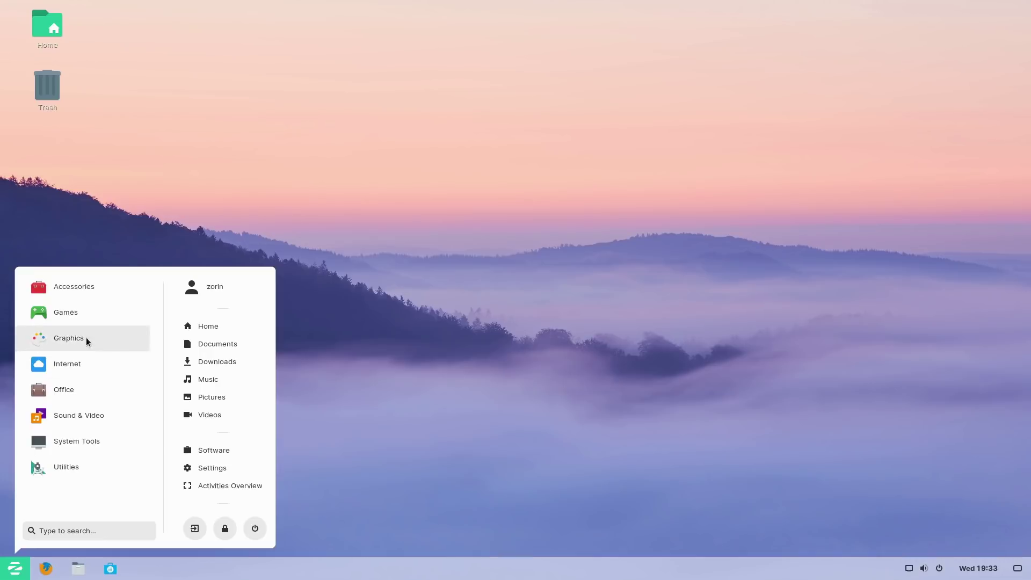
- Look through the applications in the Internet, Office and Sound & Video categories and return to the category list
{"action": "left_click", "coordinate": [79, 363]}
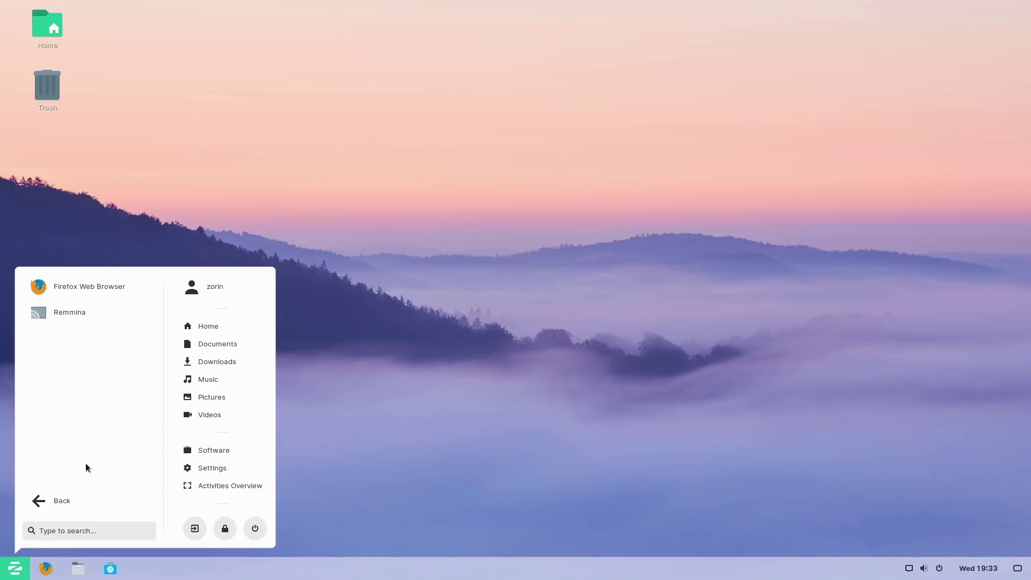
{"action": "left_click", "coordinate": [64, 500]}
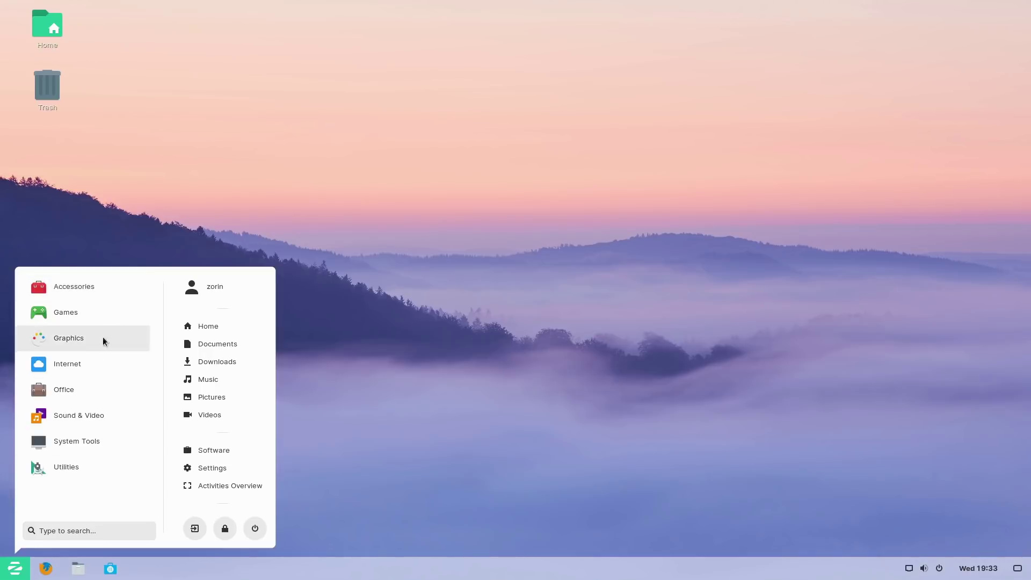
{"action": "left_click", "coordinate": [78, 386]}
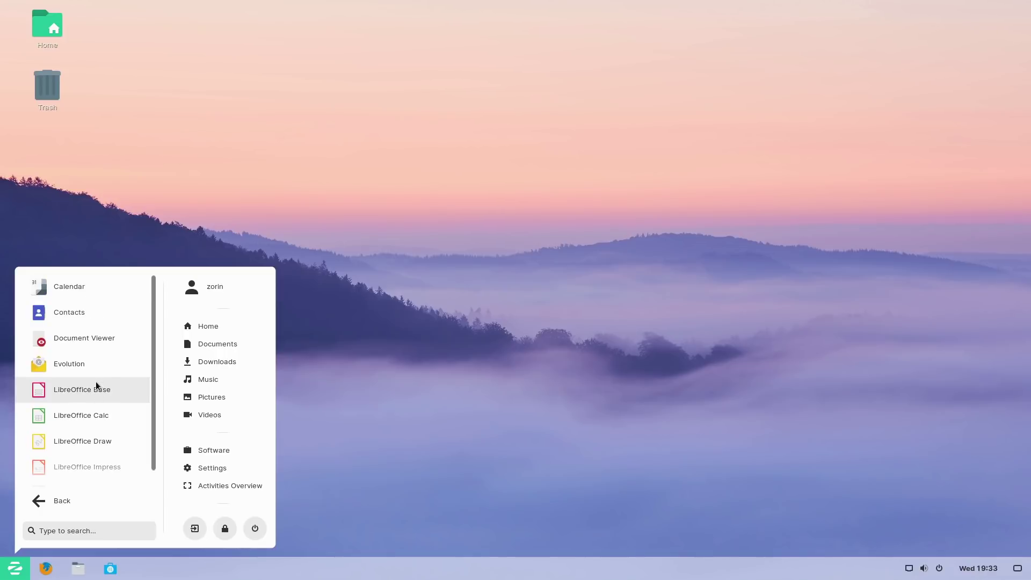
{"action": "left_click", "coordinate": [64, 502]}
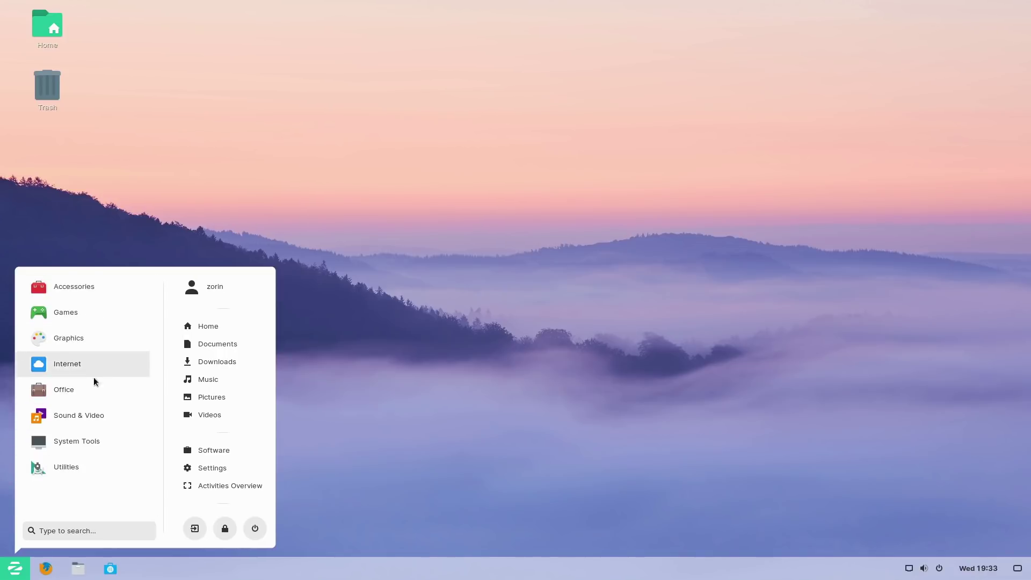
{"action": "left_click", "coordinate": [74, 418]}
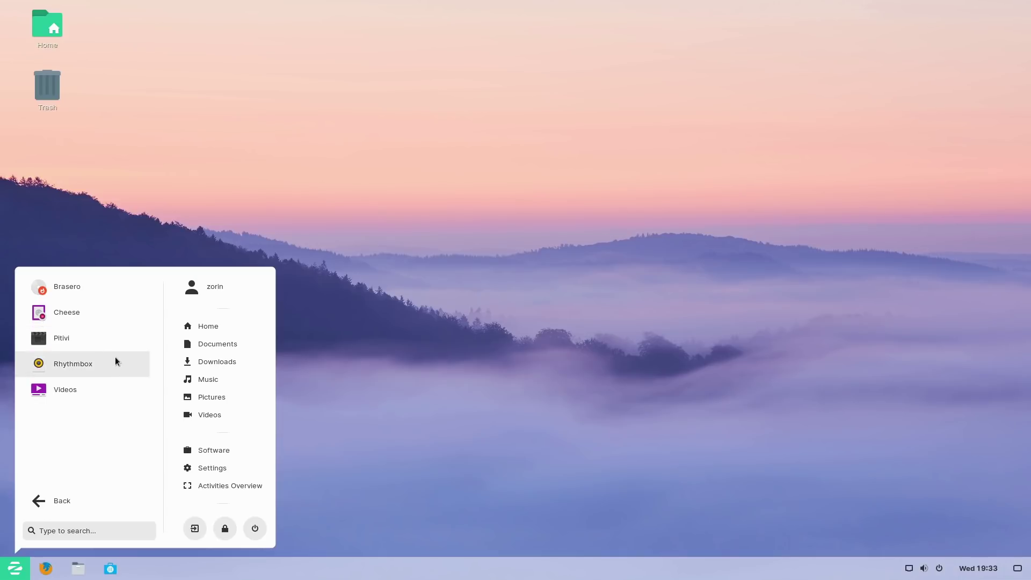
{"action": "left_click", "coordinate": [47, 502]}
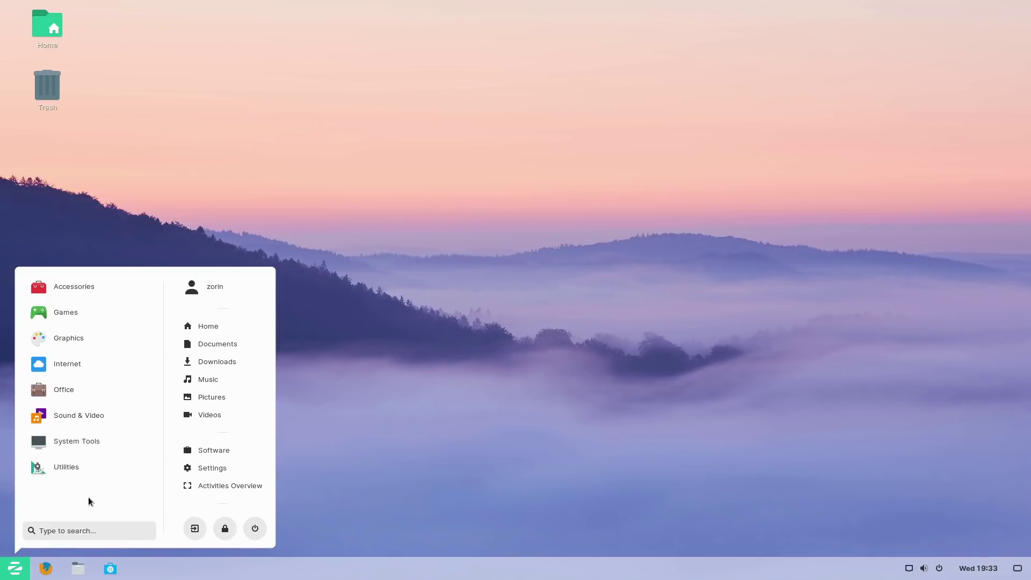
- Open Zorin Connect from the System Tools category, view its introduction and close it
{"action": "left_click", "coordinate": [86, 436]}
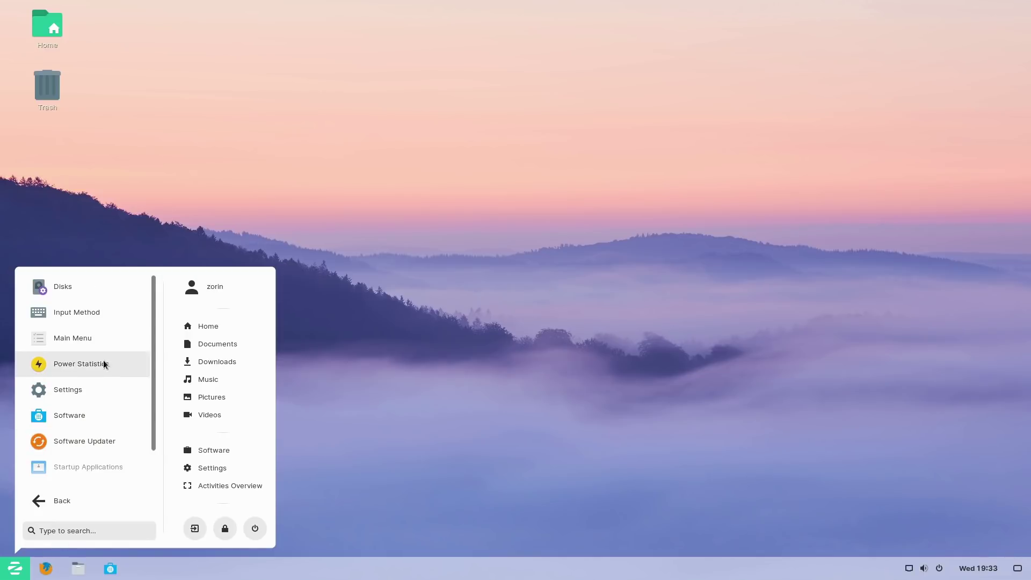
{"action": "scroll", "coordinate": [103, 360], "scroll_direction": "down", "scroll_amount": 1}
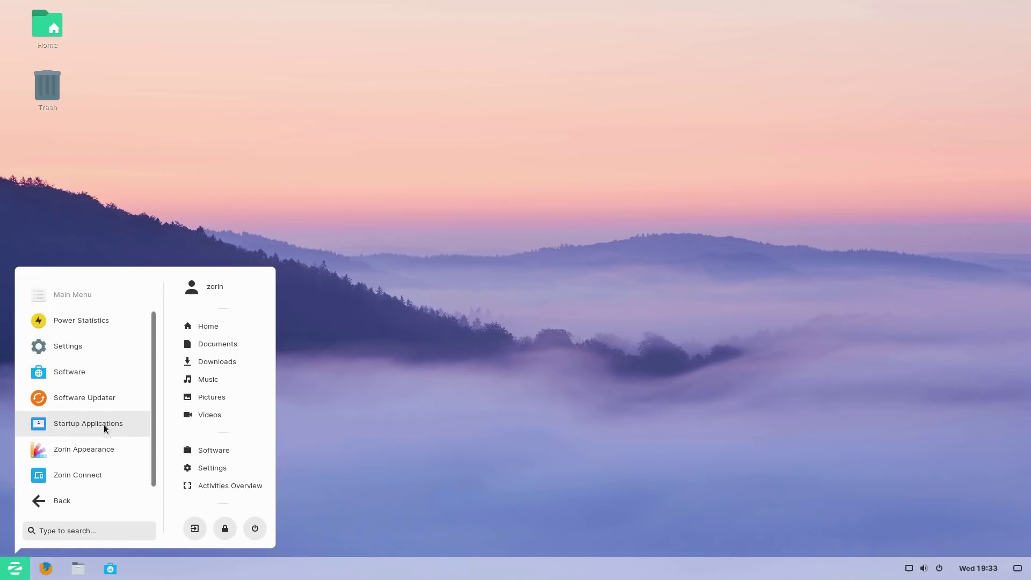
{"action": "left_click", "coordinate": [92, 474]}
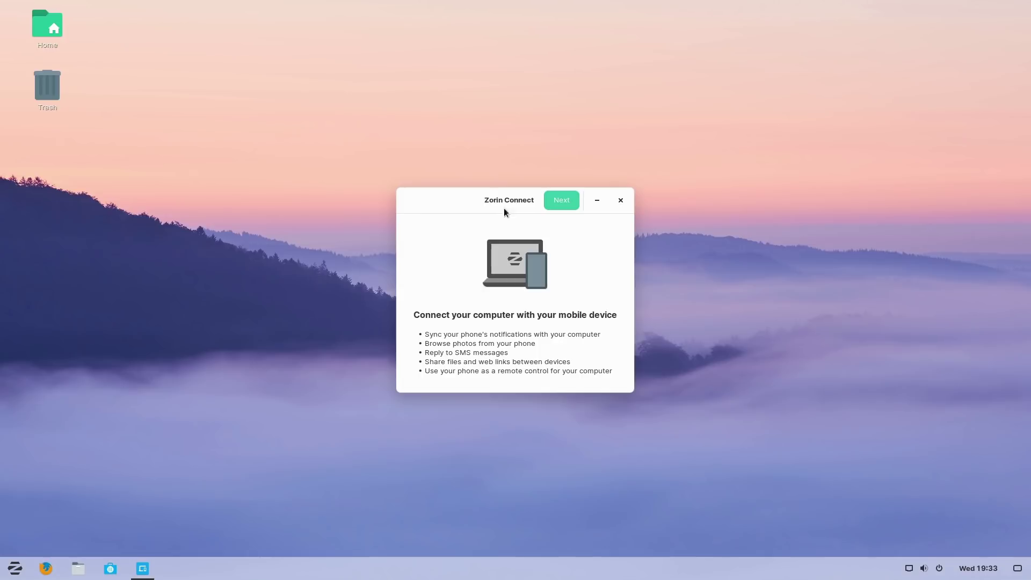
{"action": "left_click", "coordinate": [620, 200]}
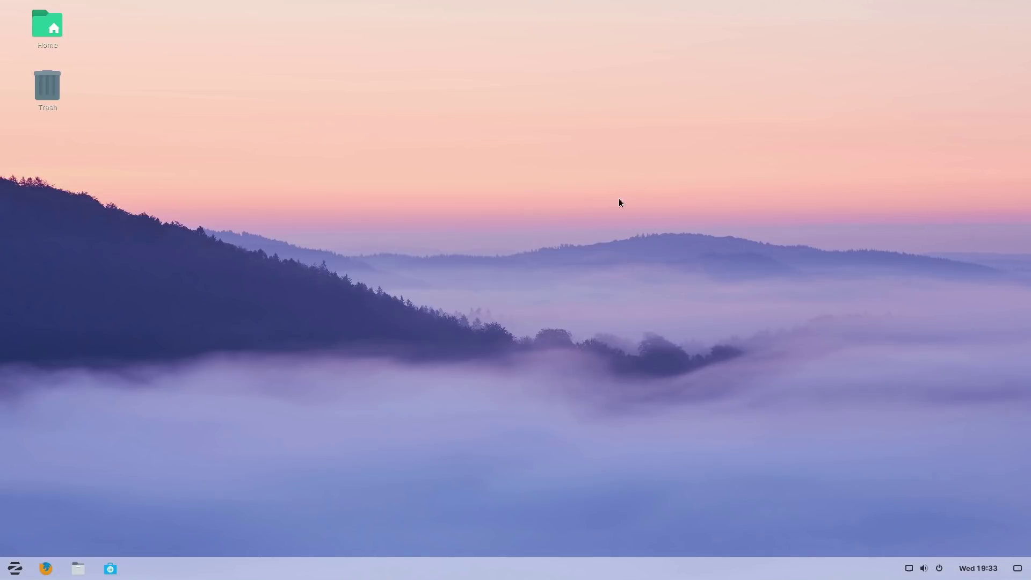
- Return to the System Tools category in the Zorin menu and choose Zorin Appearance
{"action": "left_click", "coordinate": [14, 568]}
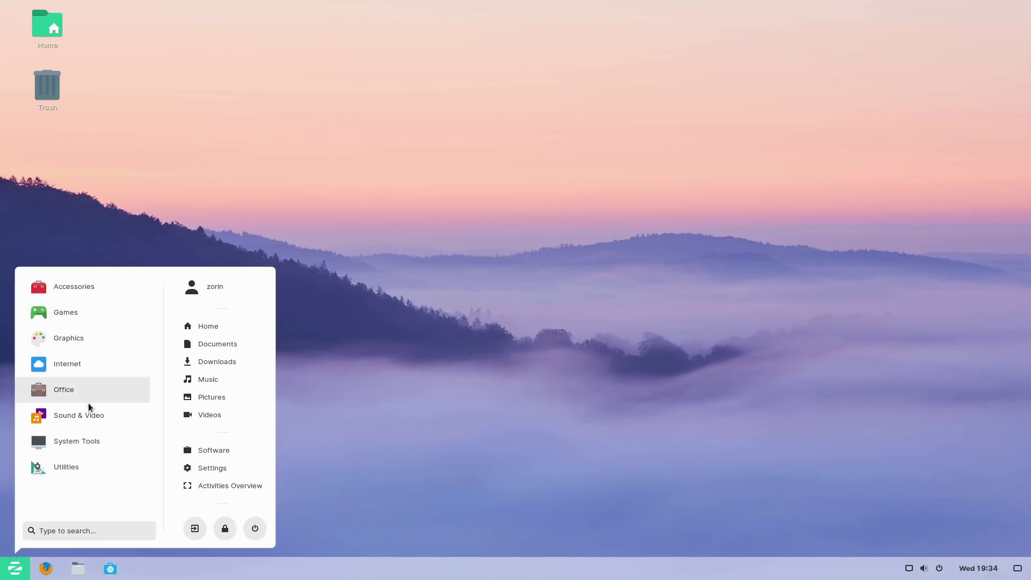
{"action": "left_click", "coordinate": [82, 442]}
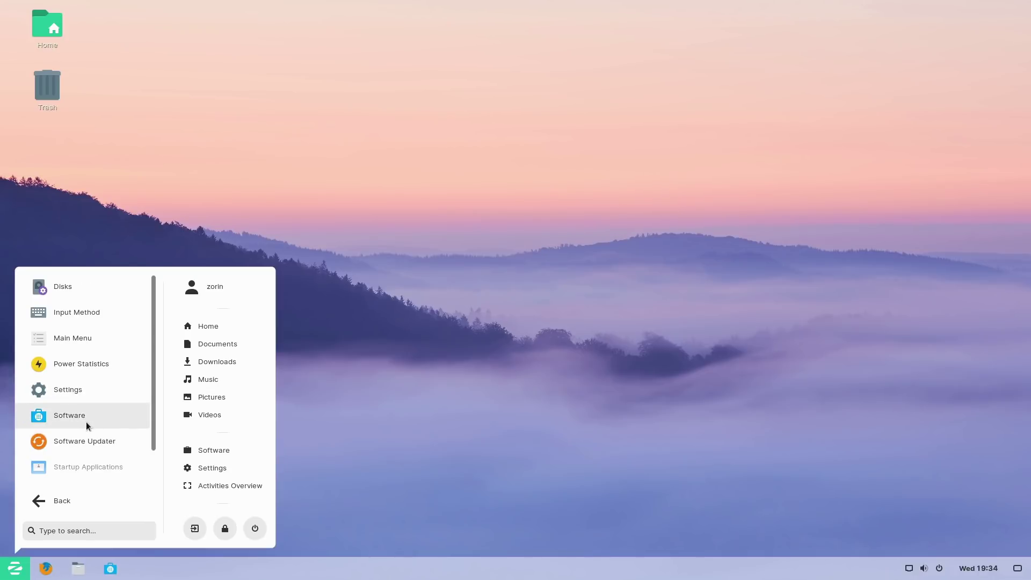
{"action": "scroll", "coordinate": [86, 457], "scroll_direction": "down", "scroll_amount": 2}
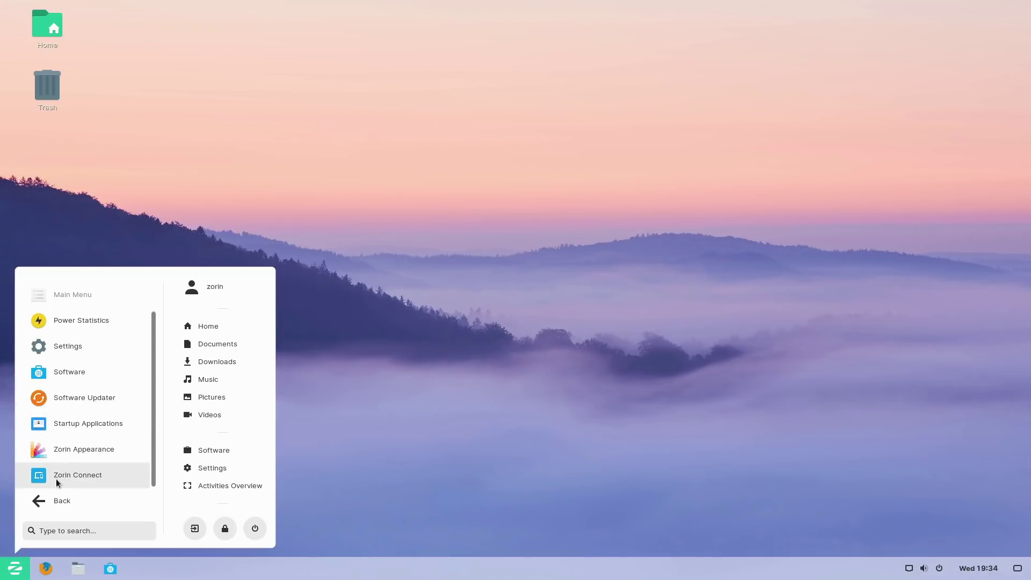
{"action": "left_click", "coordinate": [66, 449]}
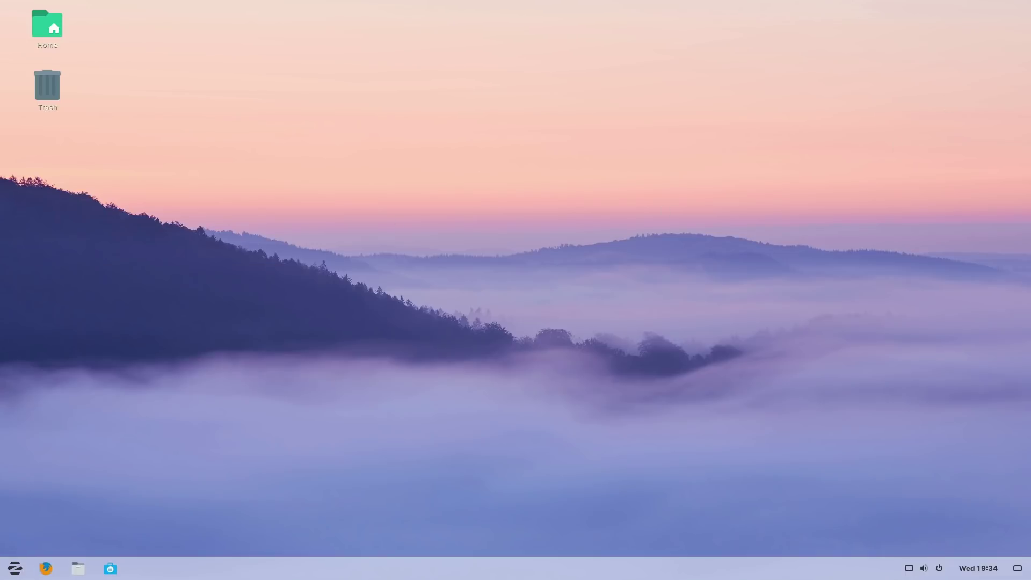